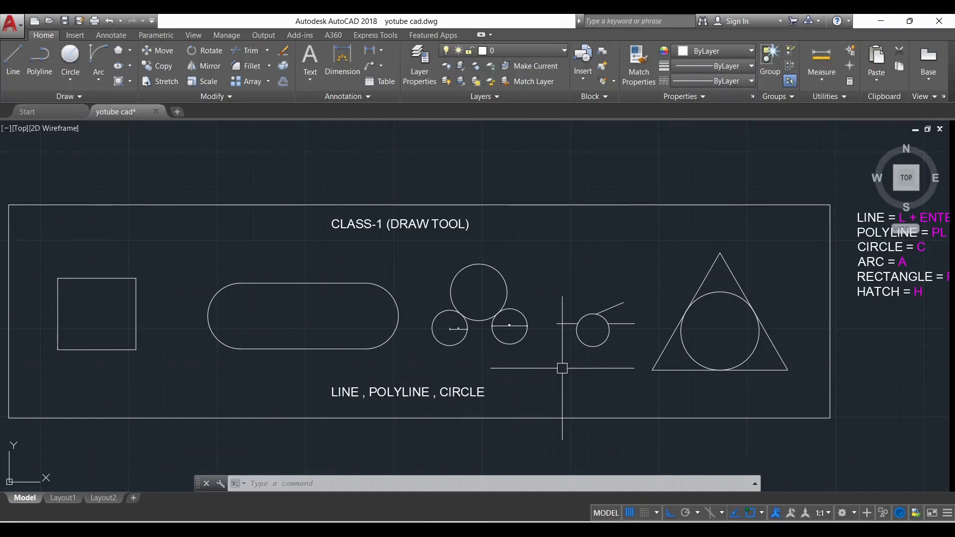
# Examine the Class-1 practice shapes, the list of draw command shortcuts and the available arc methods
pyautogui.scroll(-2, 284, 276)
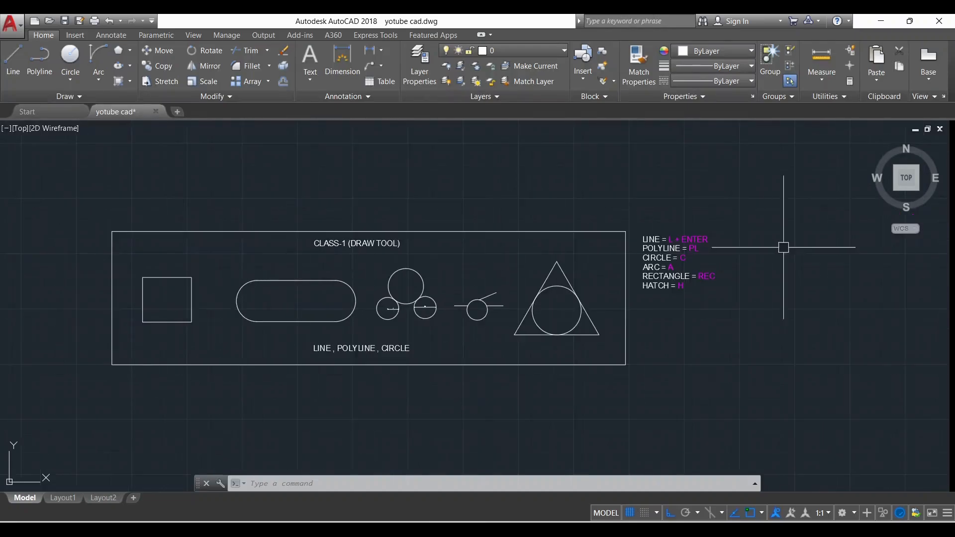
pyautogui.scroll(2, 767, 252)
pyautogui.scroll(-2, 302, 269)
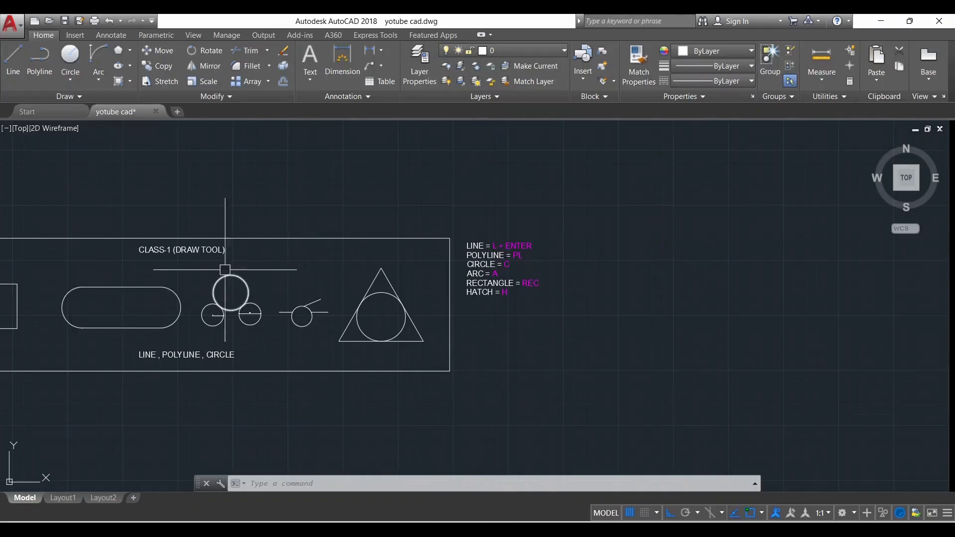
pyautogui.scroll(2, 525, 271)
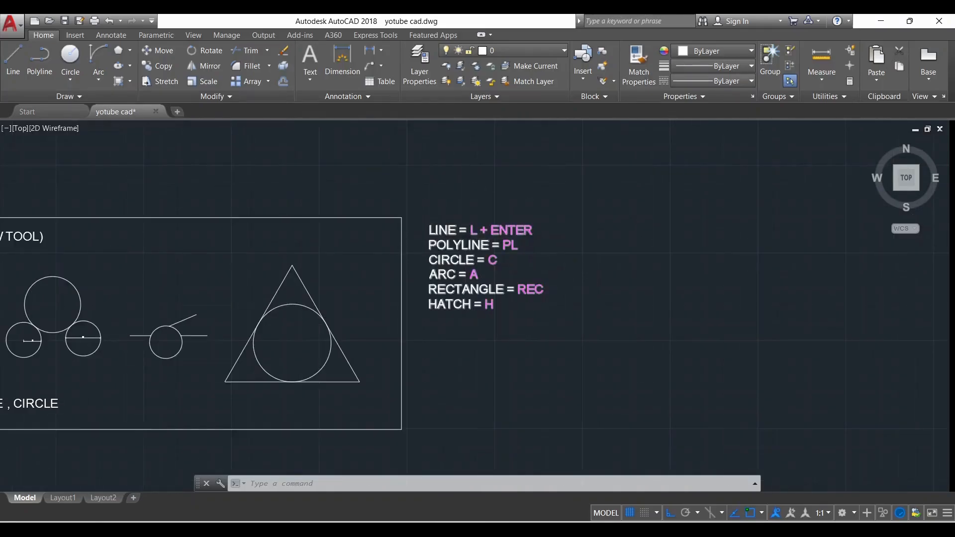
pyautogui.scroll(2, 470, 232)
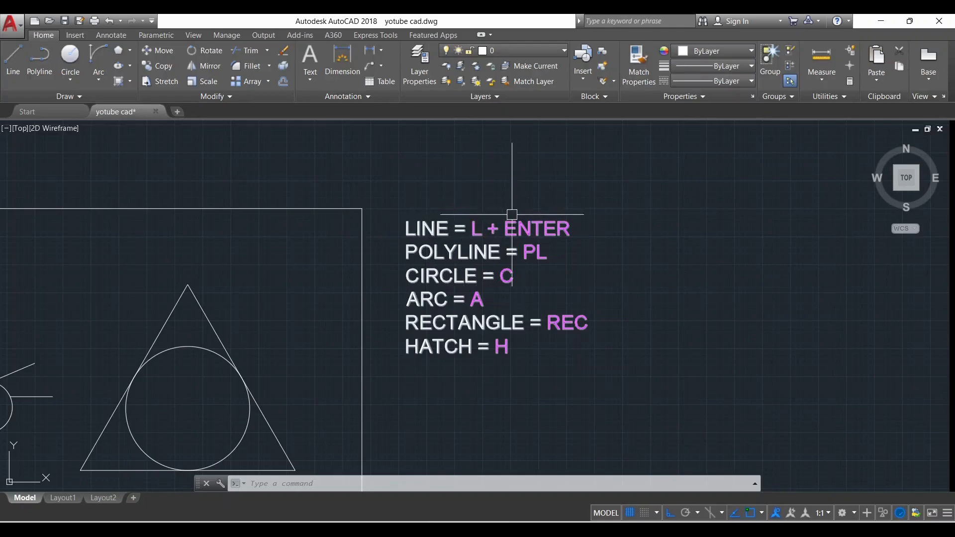
pyautogui.scroll(2, 463, 258)
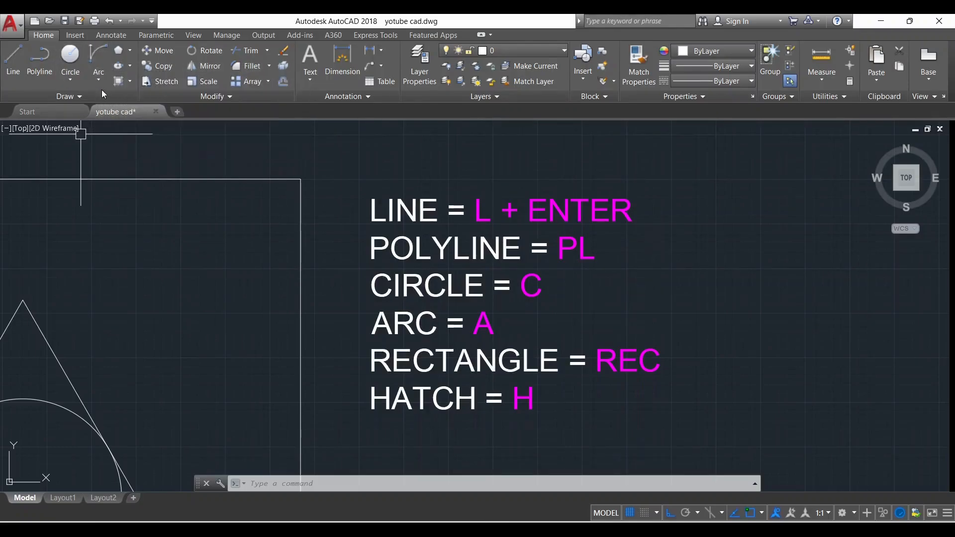
pyautogui.scroll(-2, 231, 197)
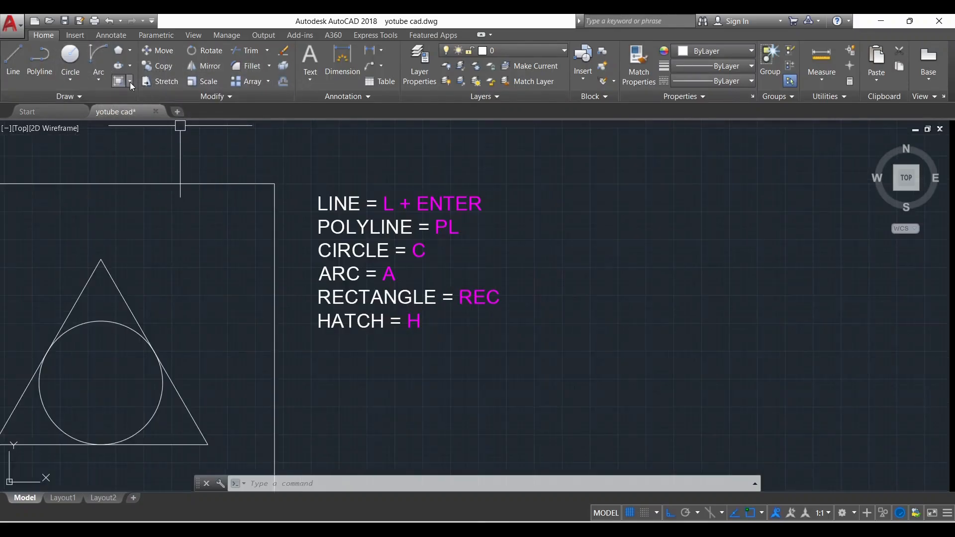
pyautogui.scroll(-2, 293, 230)
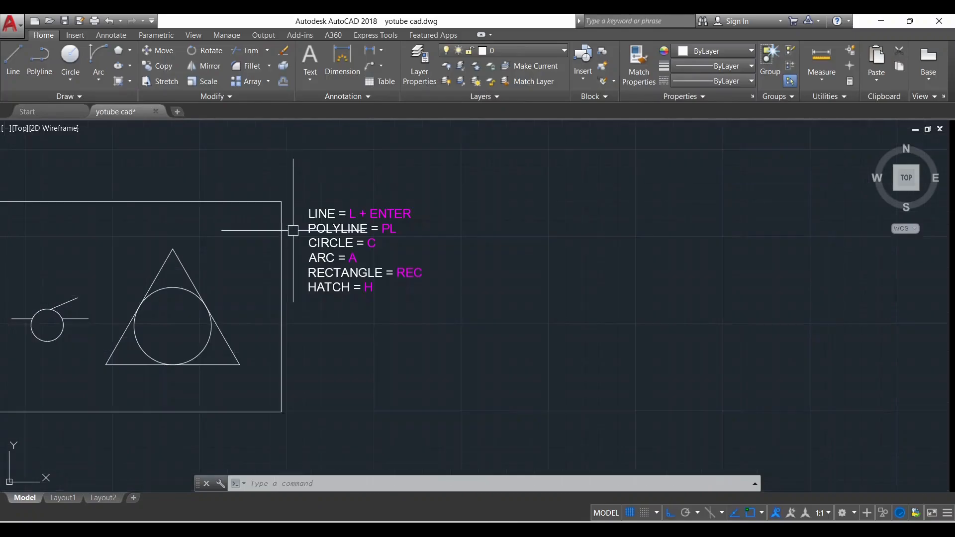
pyautogui.click(98, 74)
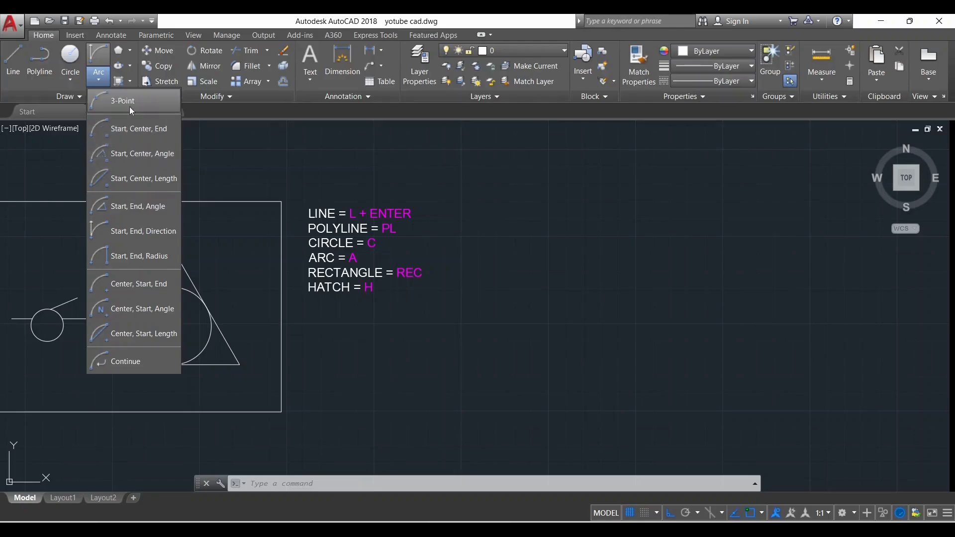
pyautogui.click(404, 228)
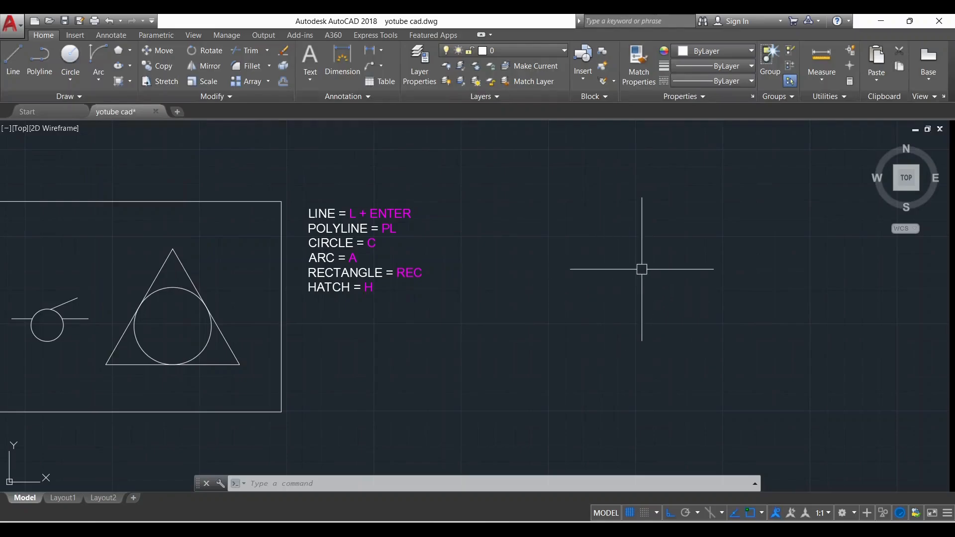
# Draw a 3-sided polygon, inscribed in circle and about 265 units tall, in the empty area beside the shortcut list
pyautogui.click(130, 50)
pyautogui.click(147, 96)
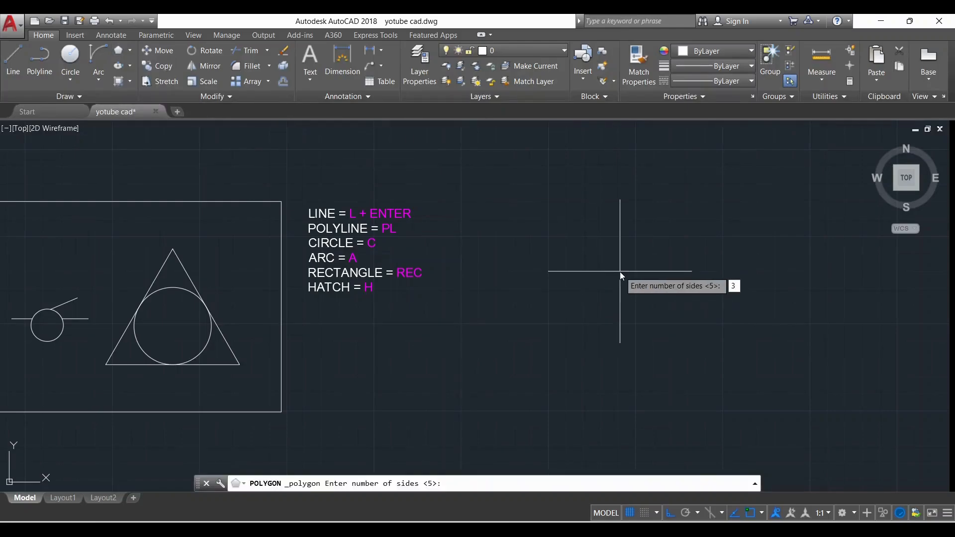
pyautogui.press('Return')
pyautogui.click(627, 316)
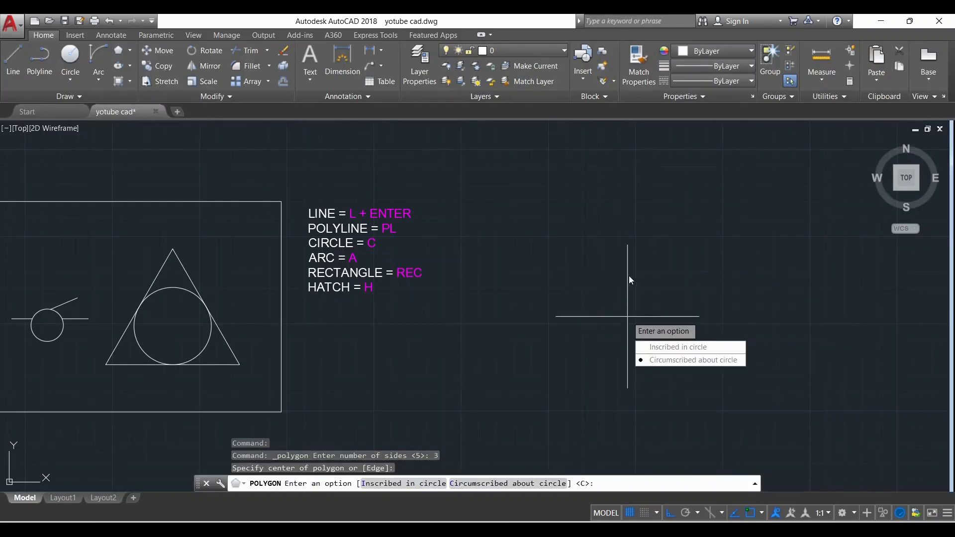
pyautogui.click(679, 347)
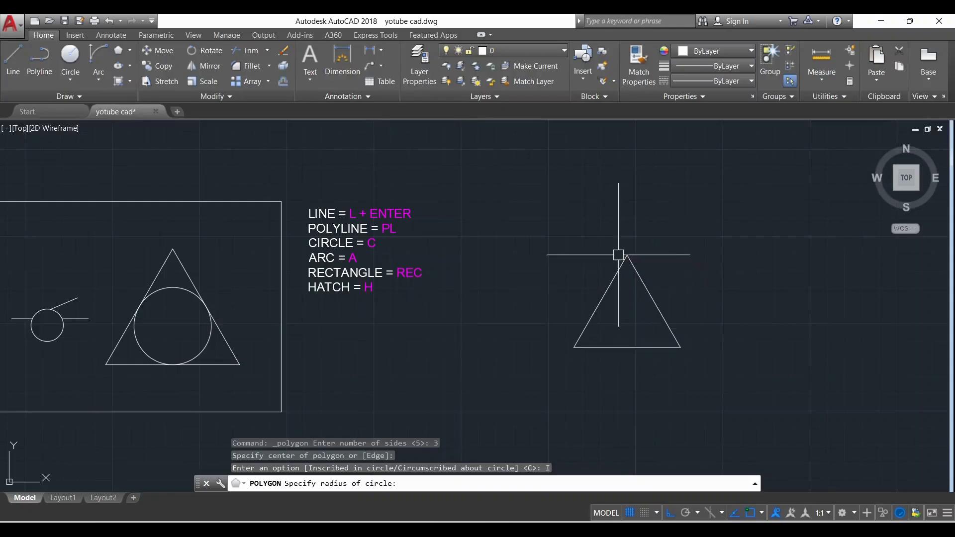
pyautogui.click(618, 254)
# Draw a 3-Point arc from the triangle's lower-left corner through its apex to its lower-right corner
pyautogui.scroll(2, 642, 308)
pyautogui.scroll(-2, 537, 269)
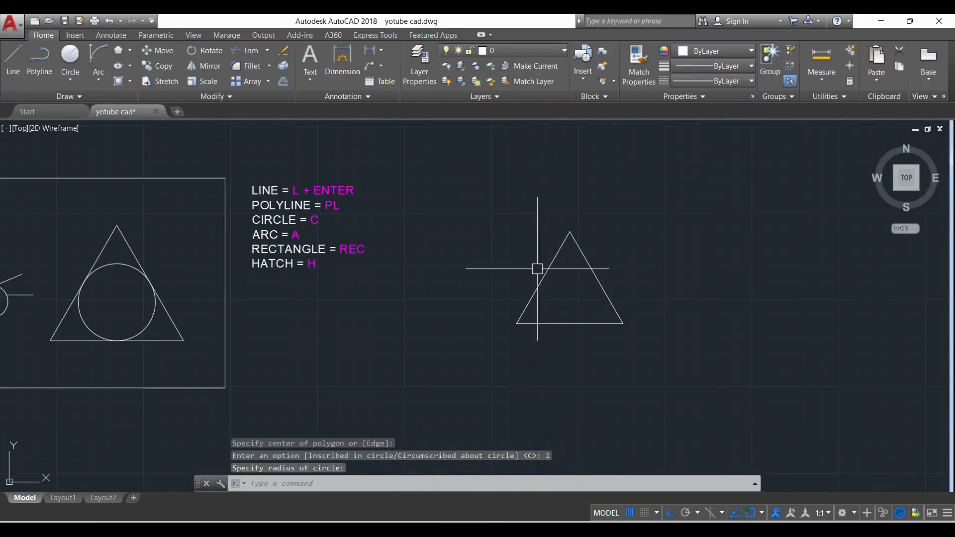
pyautogui.scroll(2, 628, 312)
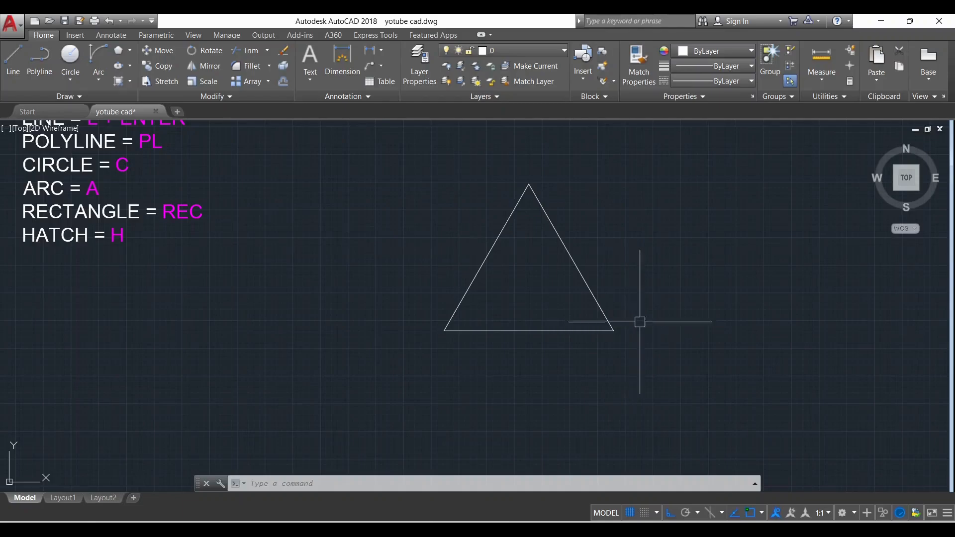
pyautogui.click(98, 81)
pyautogui.click(123, 104)
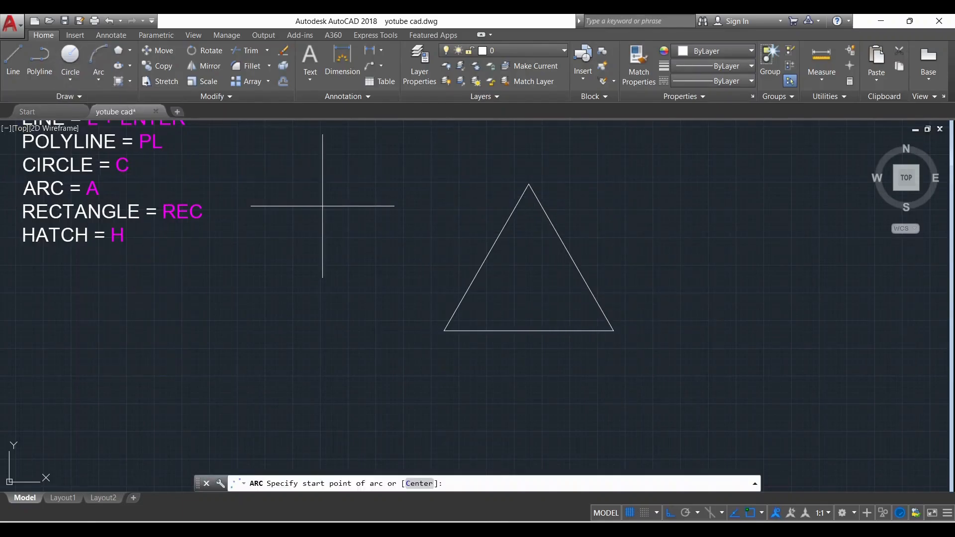
pyautogui.click(445, 330)
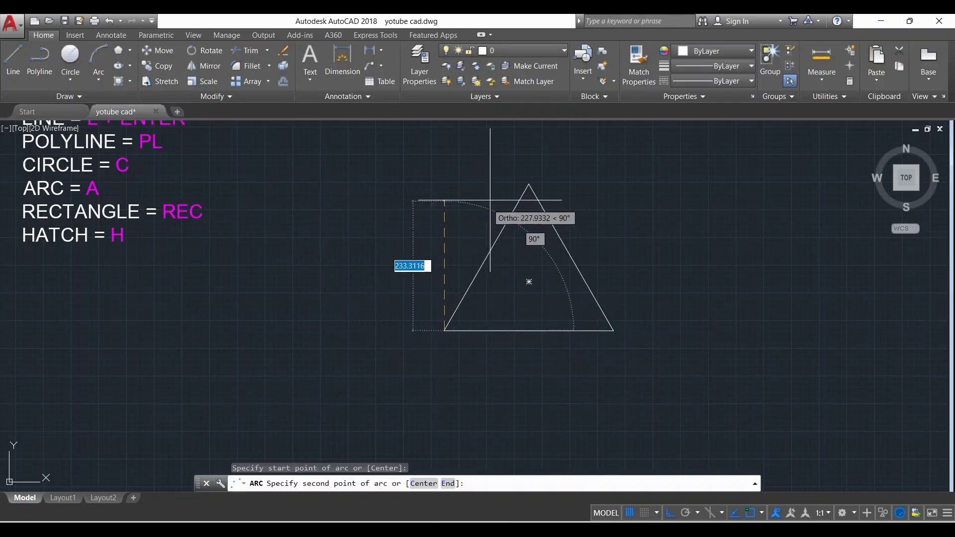
pyautogui.click(530, 185)
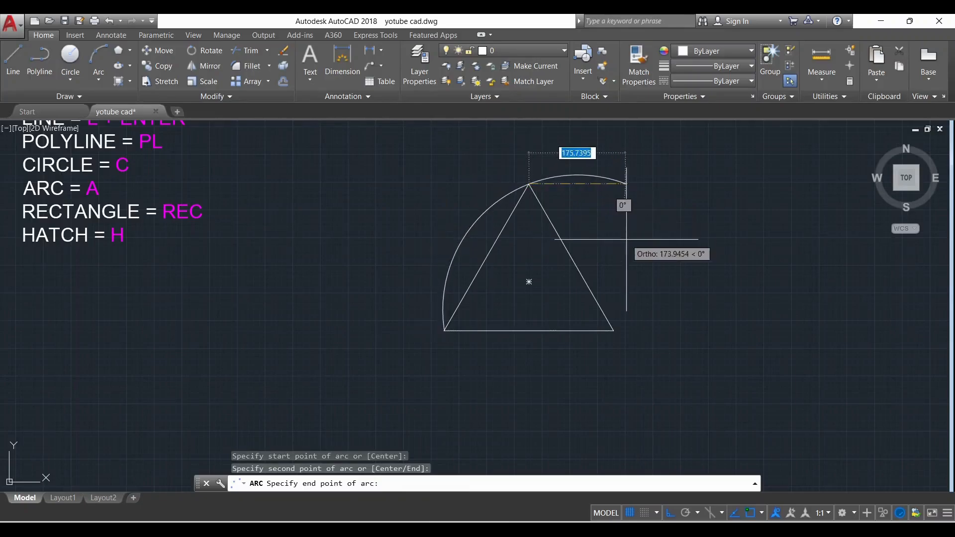
pyautogui.click(618, 323)
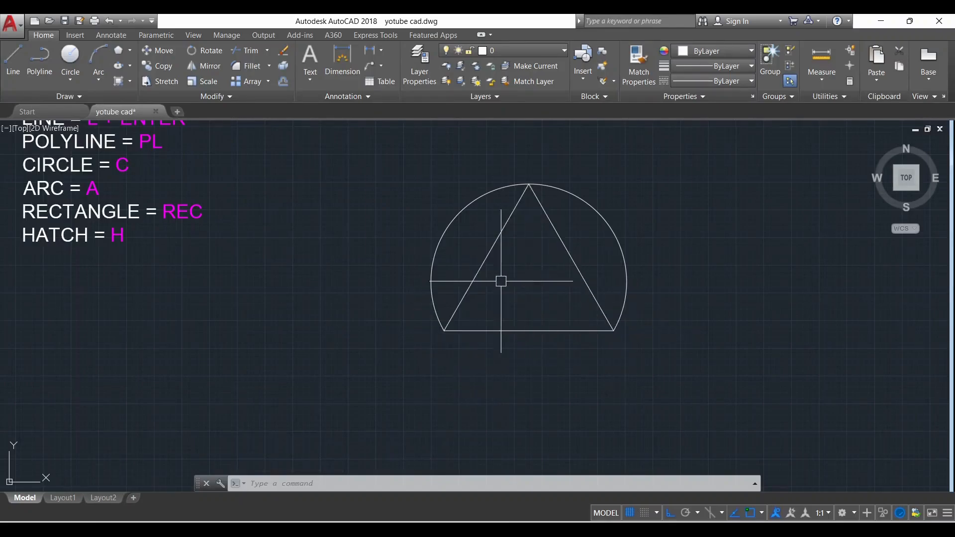
# Draw a second 3-Point arc from the triangle's lower-left corner through its centre to its lower-right corner
pyautogui.click(99, 80)
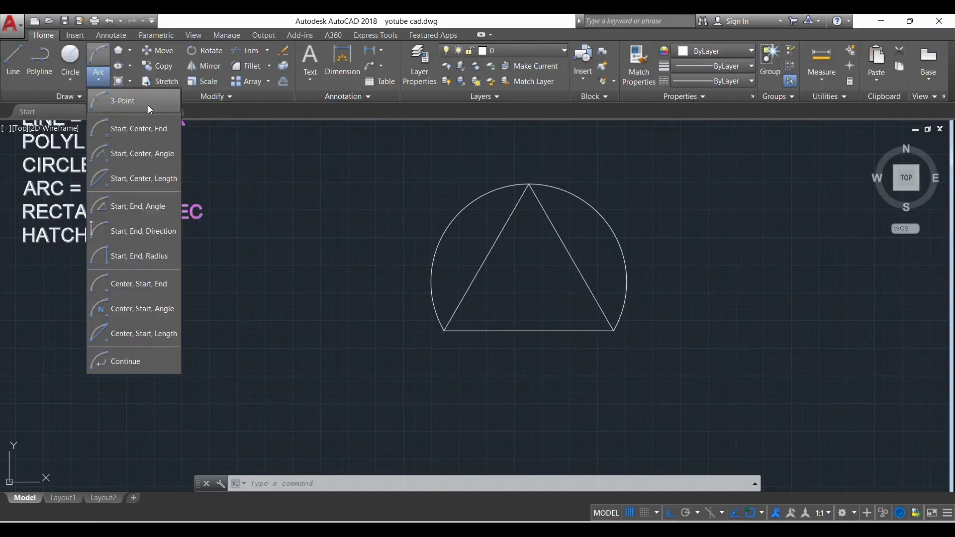
pyautogui.click(116, 98)
pyautogui.click(444, 330)
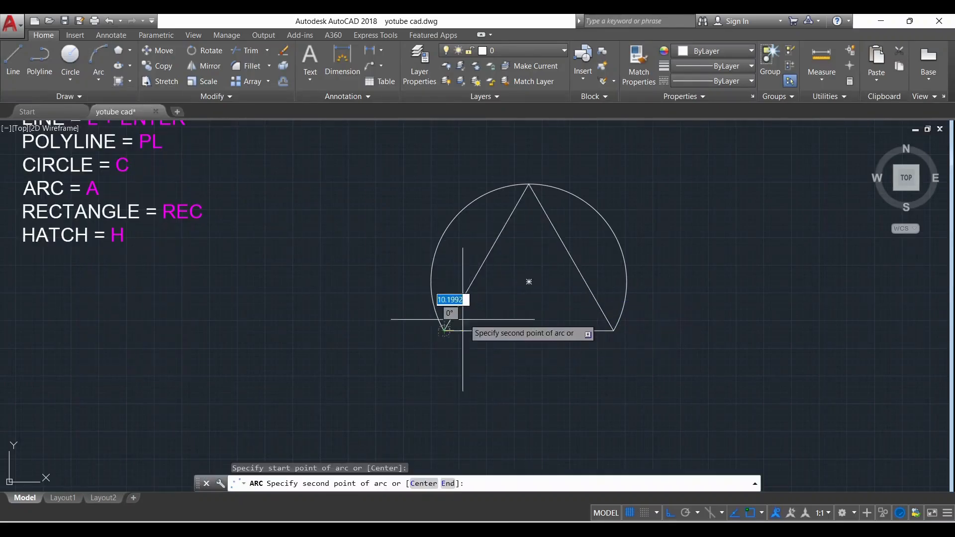
pyautogui.click(529, 281)
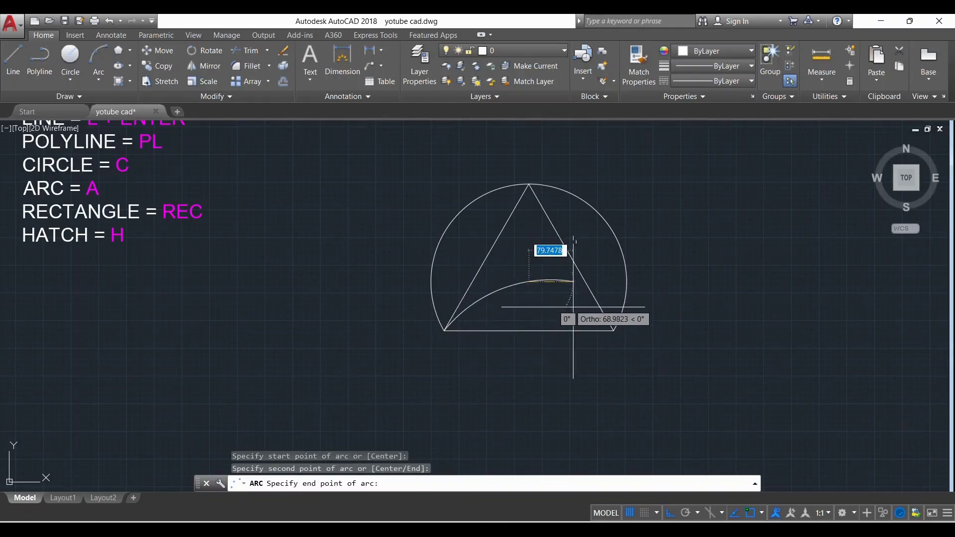
pyautogui.click(608, 323)
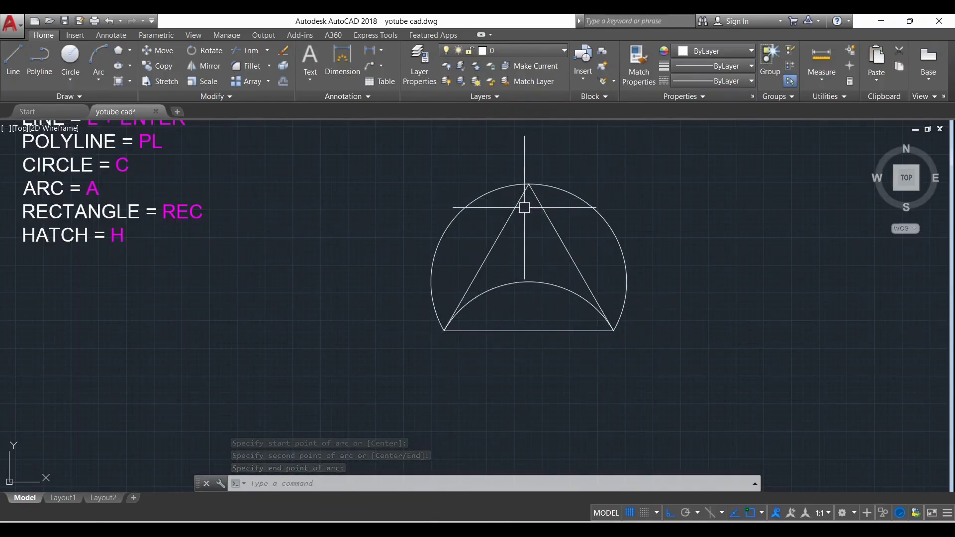
# Draw a vertical line about 226 units long beside the triangle, with a slightly longer horizontal line running left from its lower end
pyautogui.scroll(-2, 377, 301)
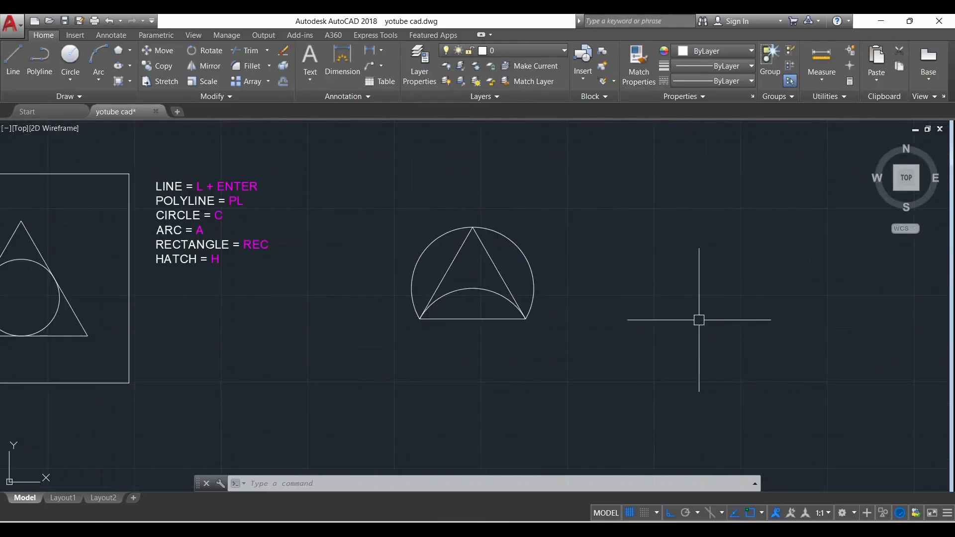
pyautogui.write('l')
pyautogui.press('Return')
pyautogui.click(741, 234)
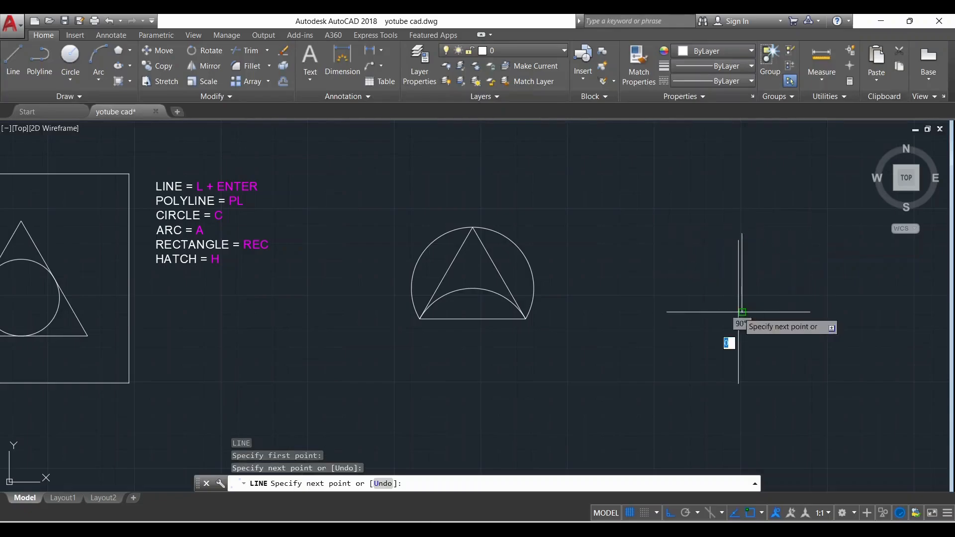
pyautogui.click(741, 312)
pyautogui.click(646, 312)
pyautogui.press('Escape')
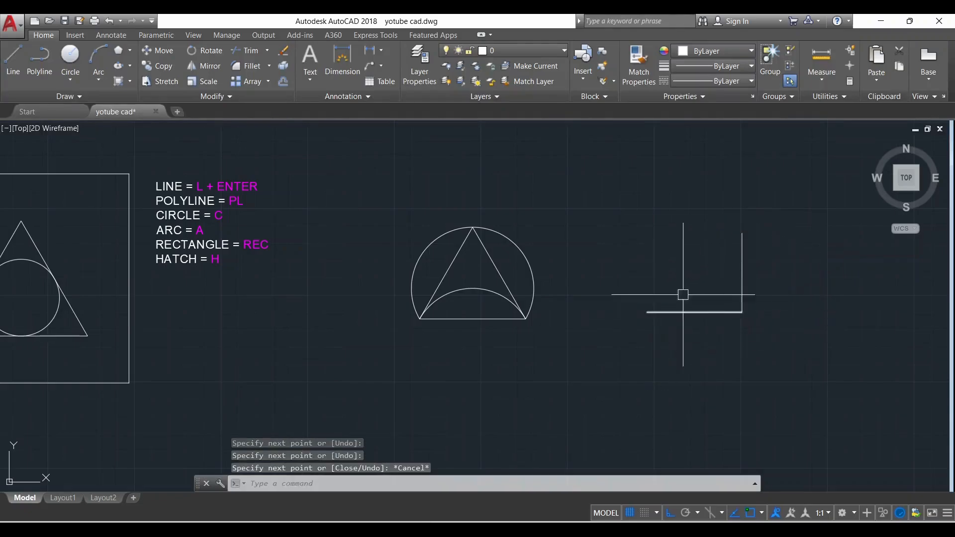
# Draw a Start, Center, End arc from the vertical line's upper end, centred on the corner, to the horizontal line
pyautogui.click(103, 76)
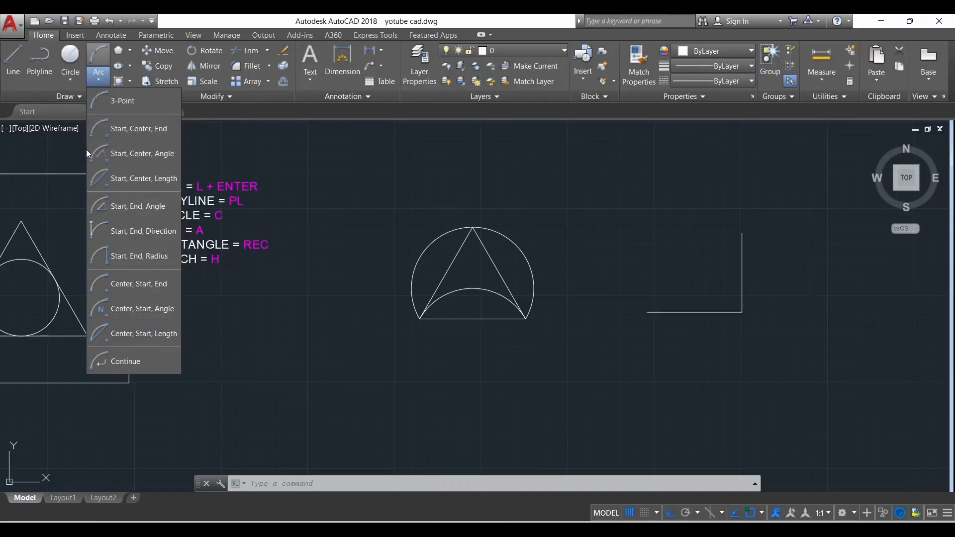
pyautogui.click(133, 131)
pyautogui.scroll(2, 641, 278)
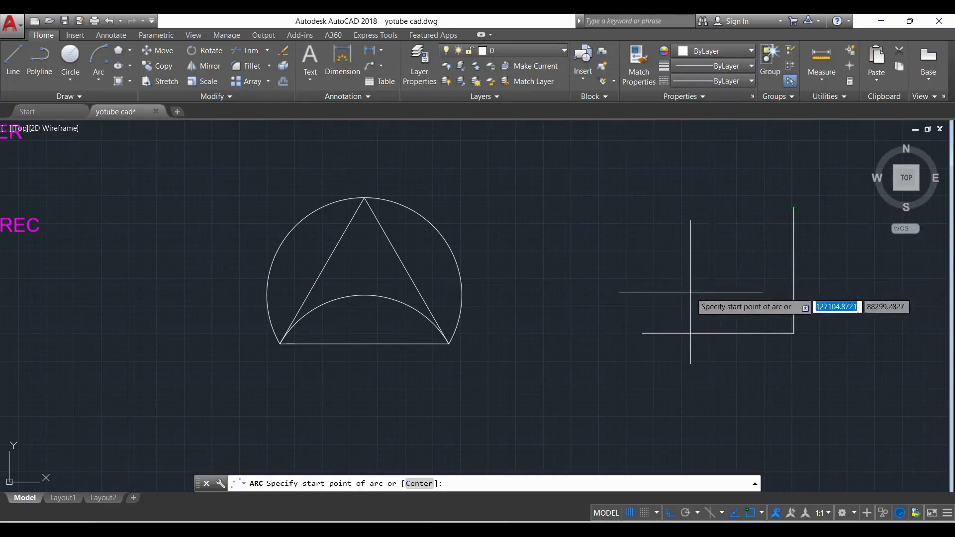
pyautogui.scroll(-2, 642, 300)
pyautogui.scroll(2, 671, 278)
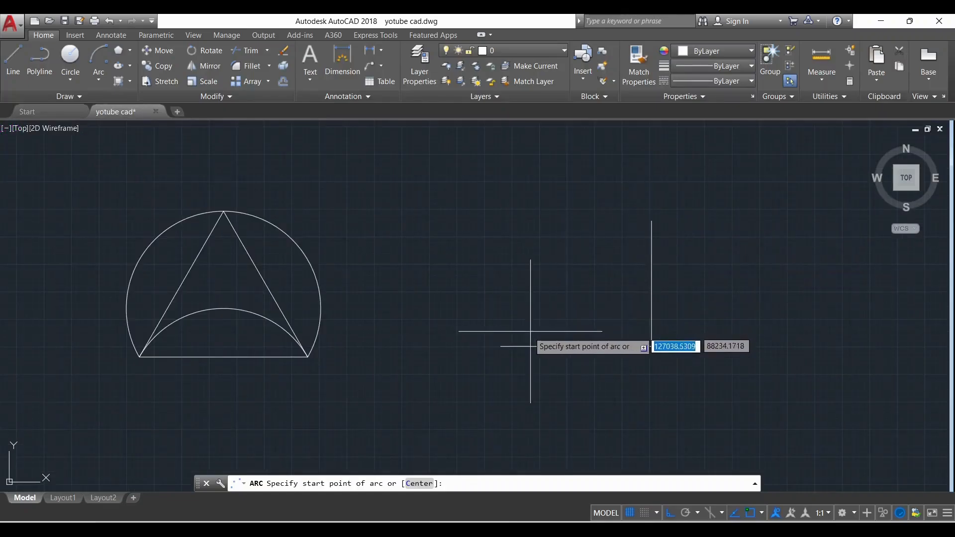
pyautogui.click(651, 221)
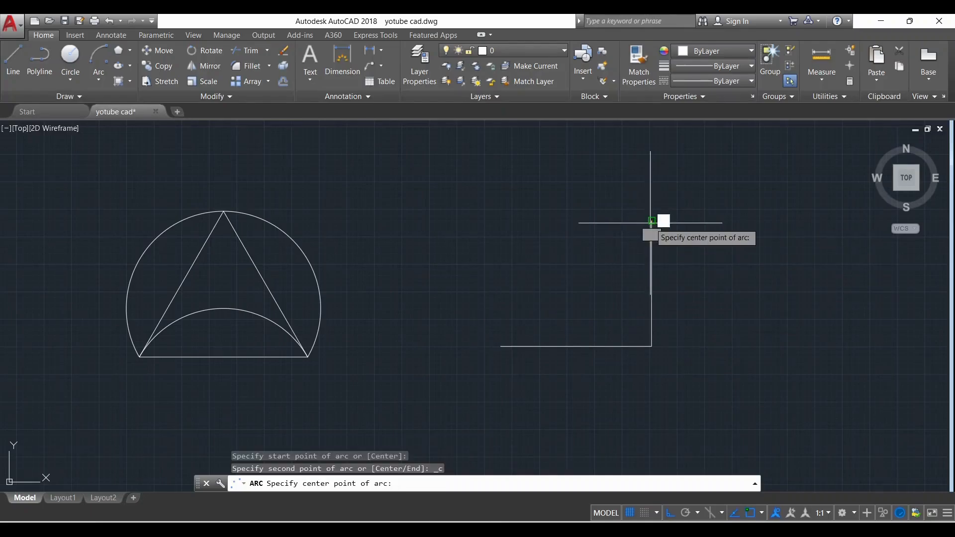
pyautogui.click(652, 347)
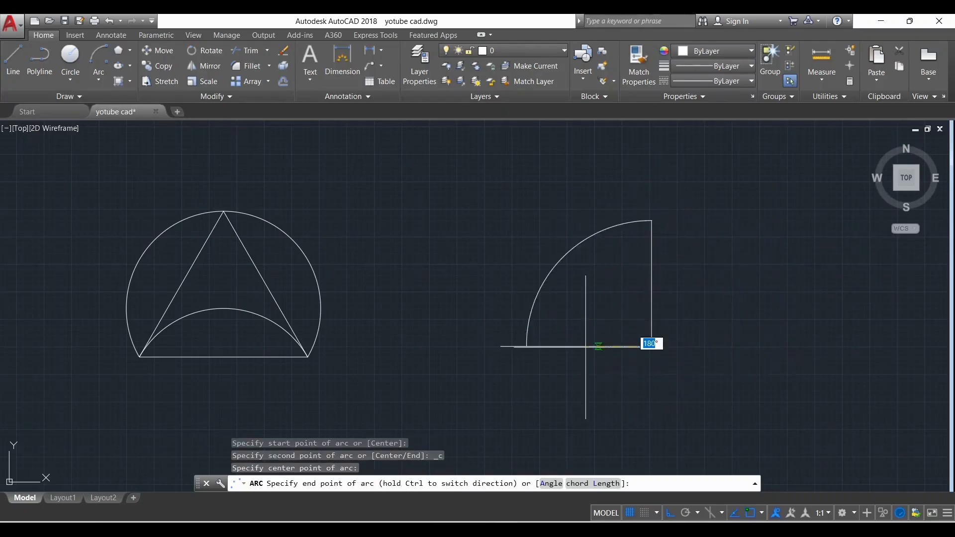
pyautogui.scroll(4, 528, 363)
pyautogui.click(527, 346)
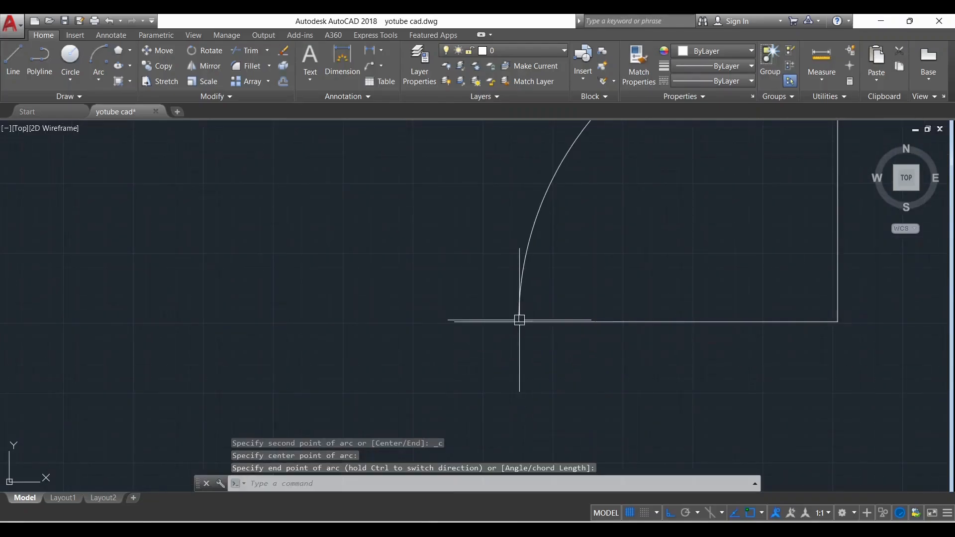
# Trim off the part of the horizontal line that extends beyond the arc's lower end, using the arc as the cutting edge
pyautogui.scroll(-2, 539, 364)
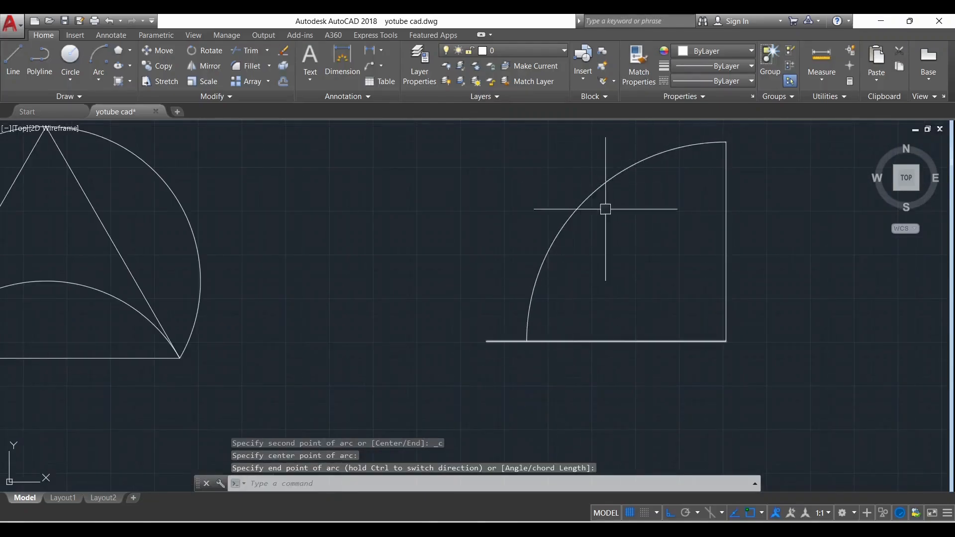
pyautogui.scroll(2, 528, 374)
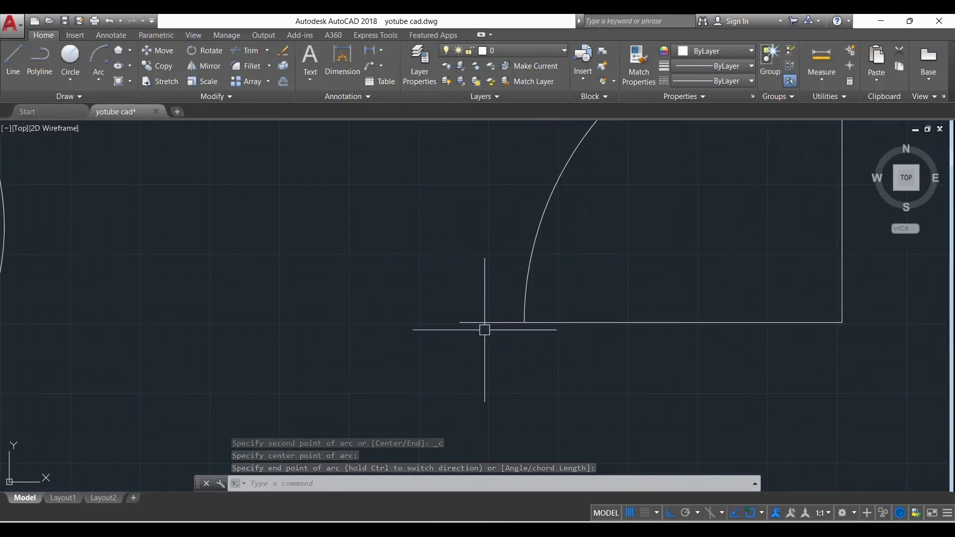
pyautogui.scroll(2, 521, 323)
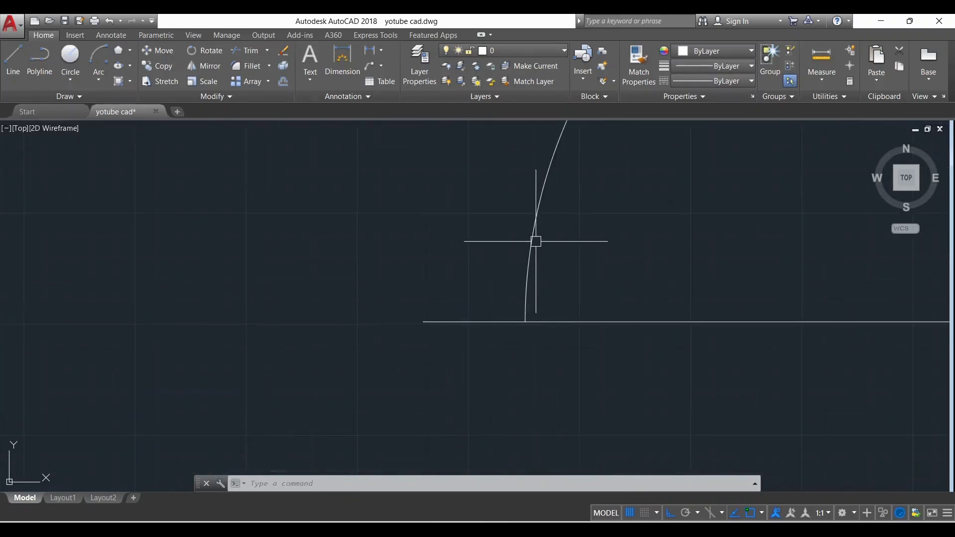
pyautogui.click(538, 214)
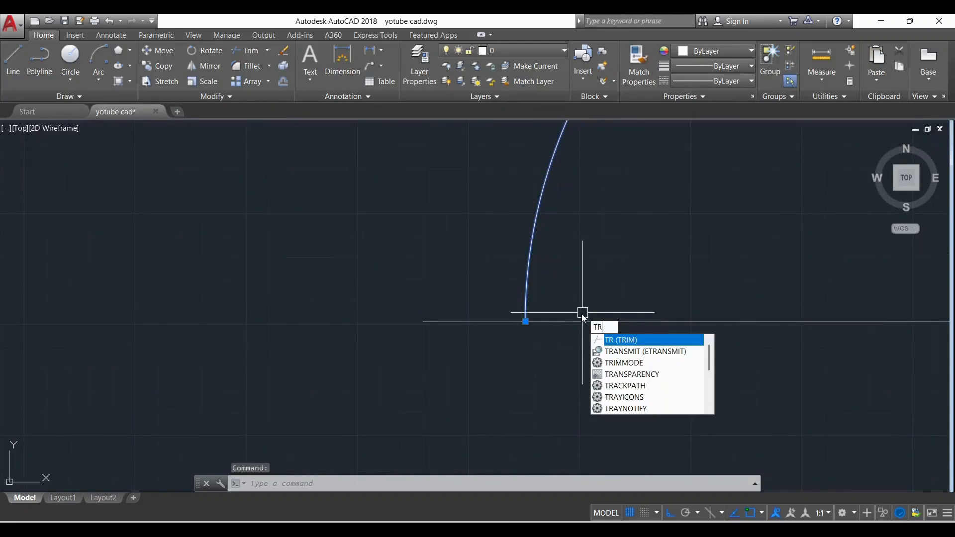
pyautogui.press('Return')
pyautogui.click(494, 321)
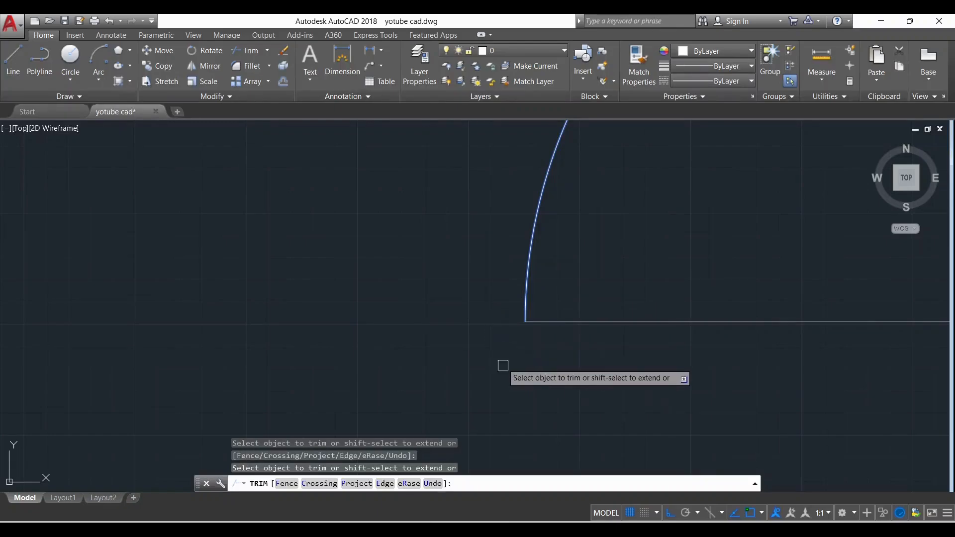
pyautogui.scroll(-5, 503, 365)
pyautogui.press('Escape')
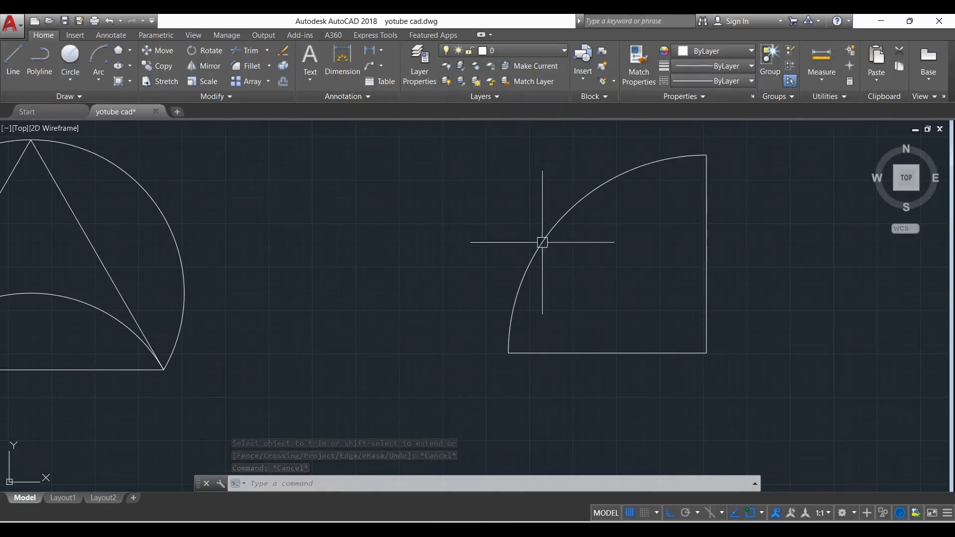
pyautogui.scroll(-1, 533, 270)
pyautogui.scroll(1, 611, 230)
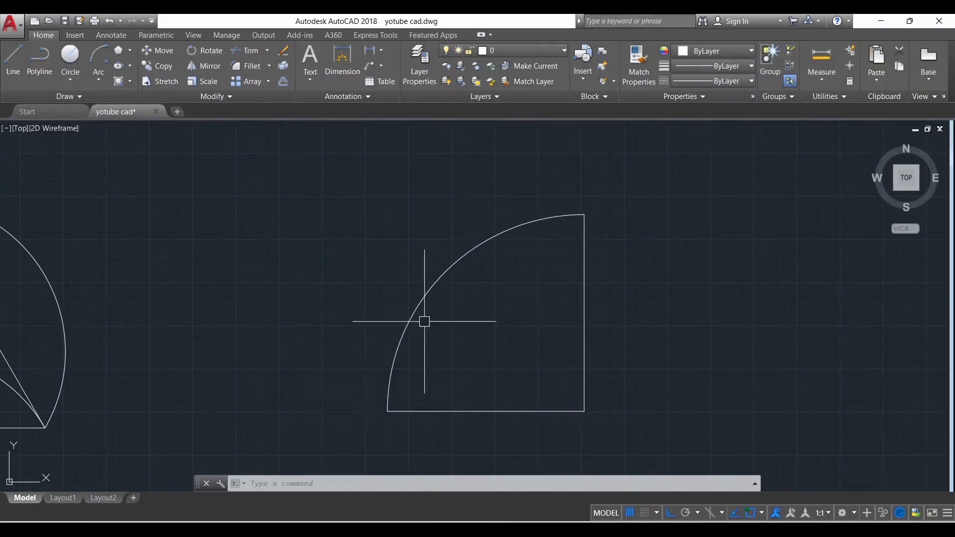
pyautogui.scroll(-1, 481, 279)
pyautogui.scroll(1, 522, 358)
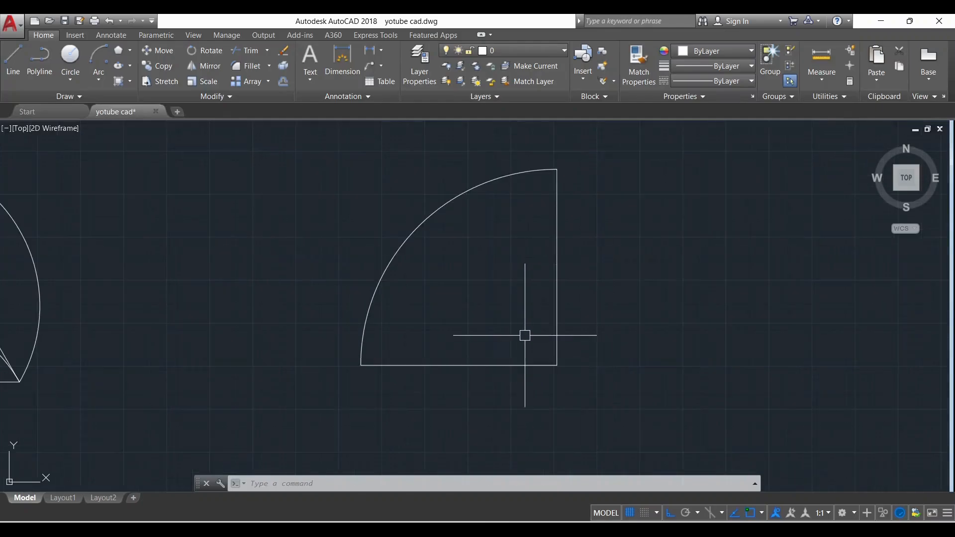
pyautogui.scroll(-4, 588, 225)
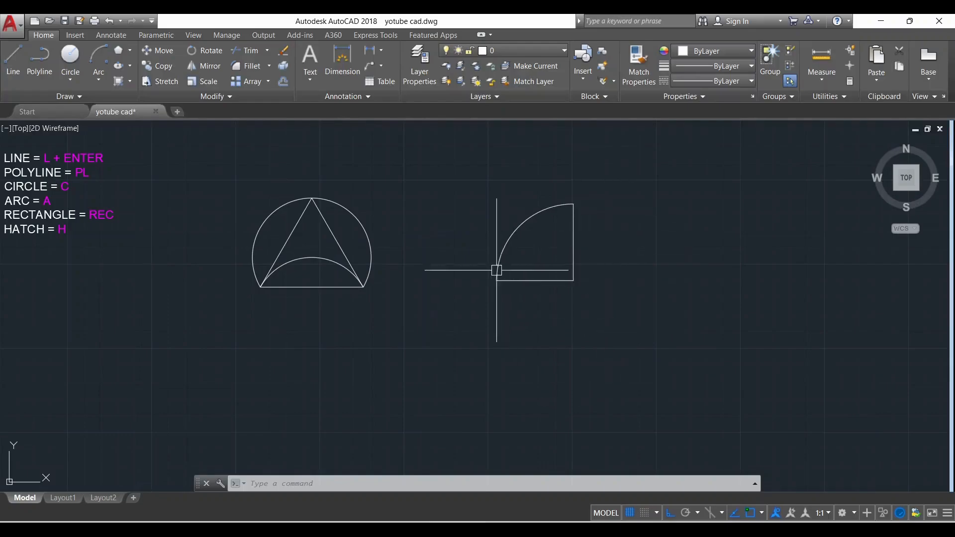
pyautogui.scroll(2, 594, 265)
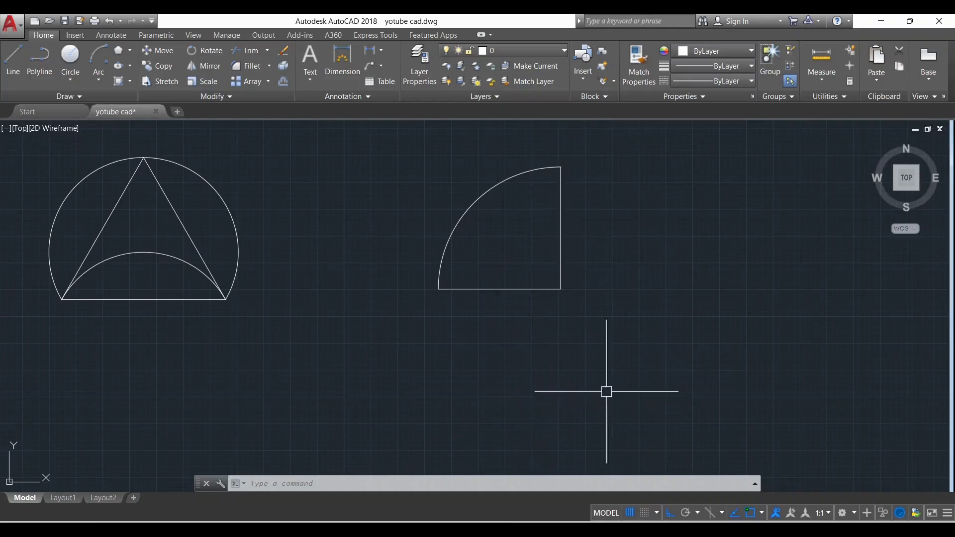
pyautogui.click(520, 213)
pyautogui.click(436, 194)
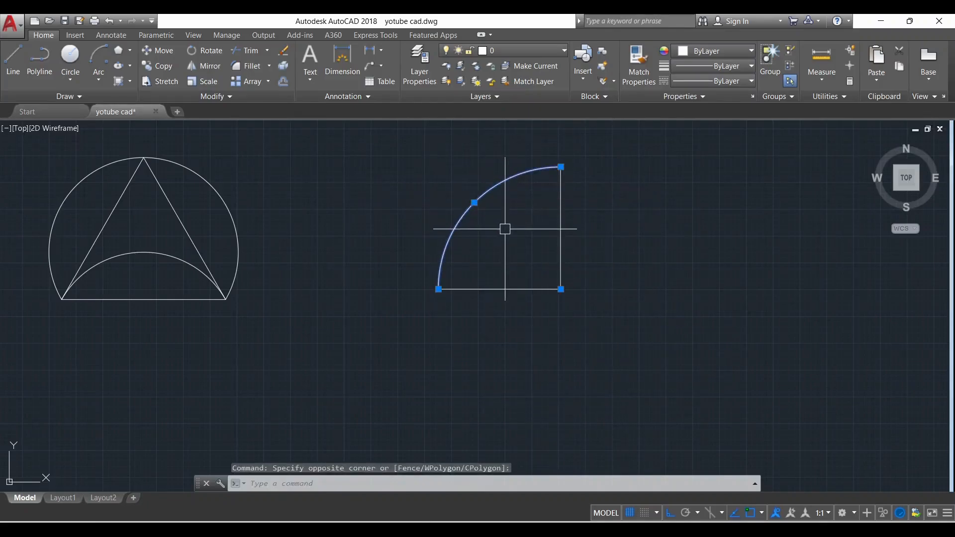
pyautogui.click(524, 266)
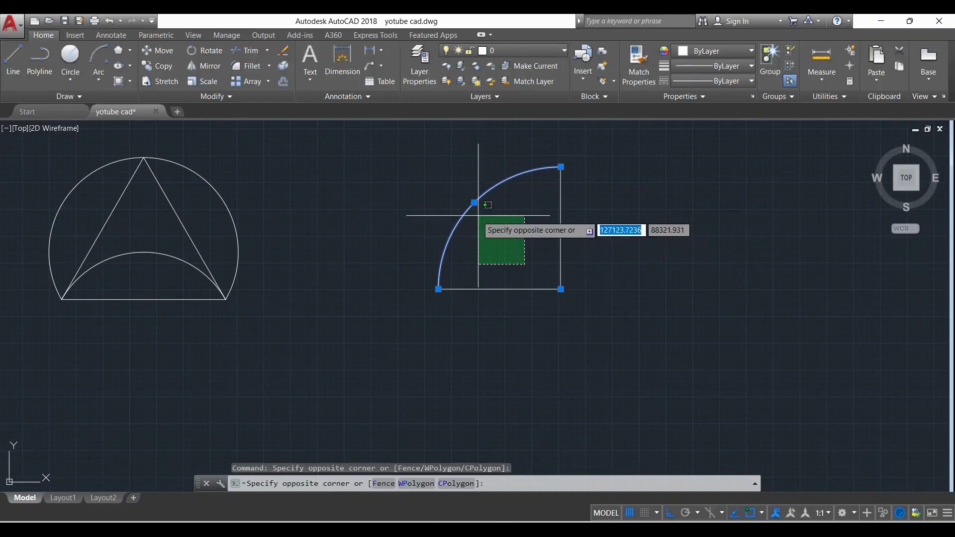
pyautogui.press('Escape')
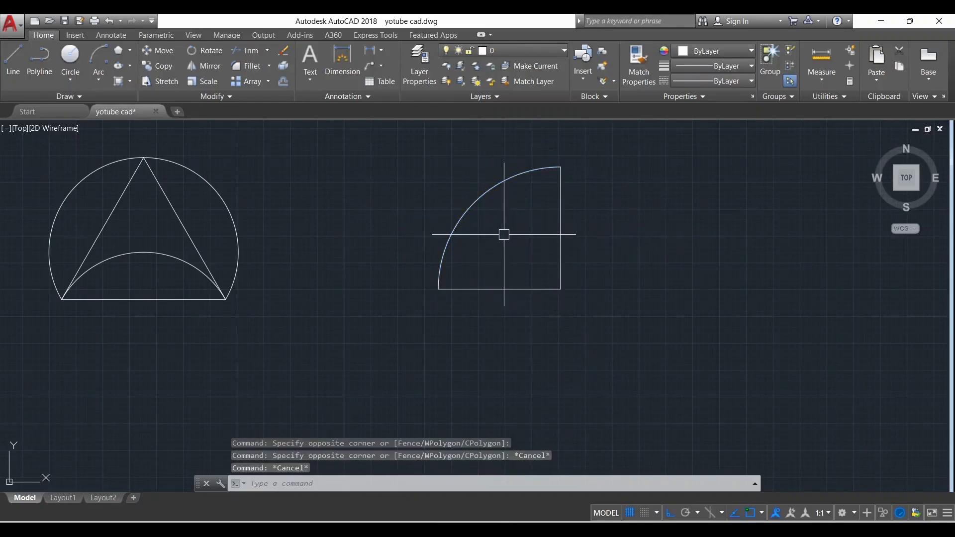
# Erase the quarter arc between the vertical and horizontal lines, keeping both lines
pyautogui.click(503, 230)
pyautogui.click(437, 193)
pyautogui.press('Delete')
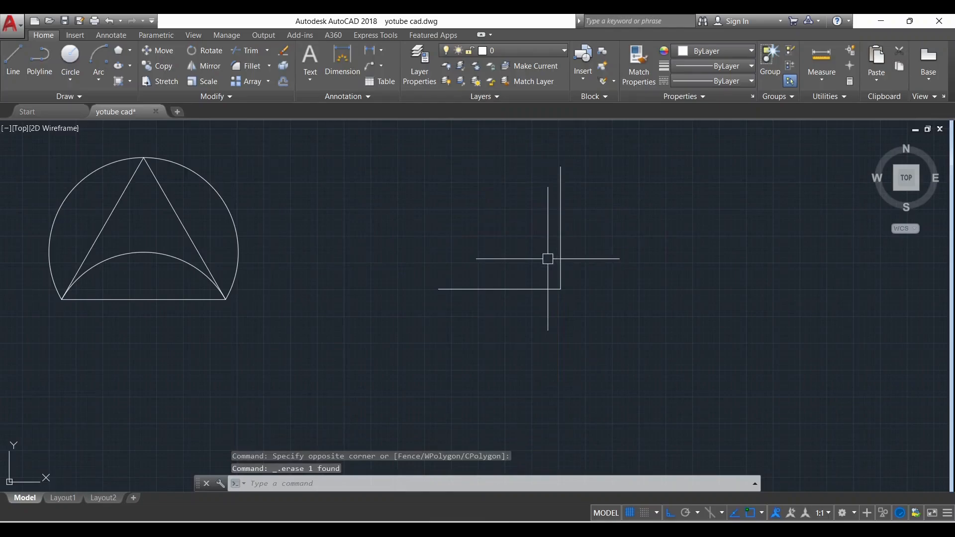
# Draw a Start, Center, End arc from the horizontal line's left end, centred on the corner, to the vertical line's upper end
pyautogui.scroll(-3, 541, 285)
pyautogui.scroll(3, 579, 257)
pyautogui.click(98, 76)
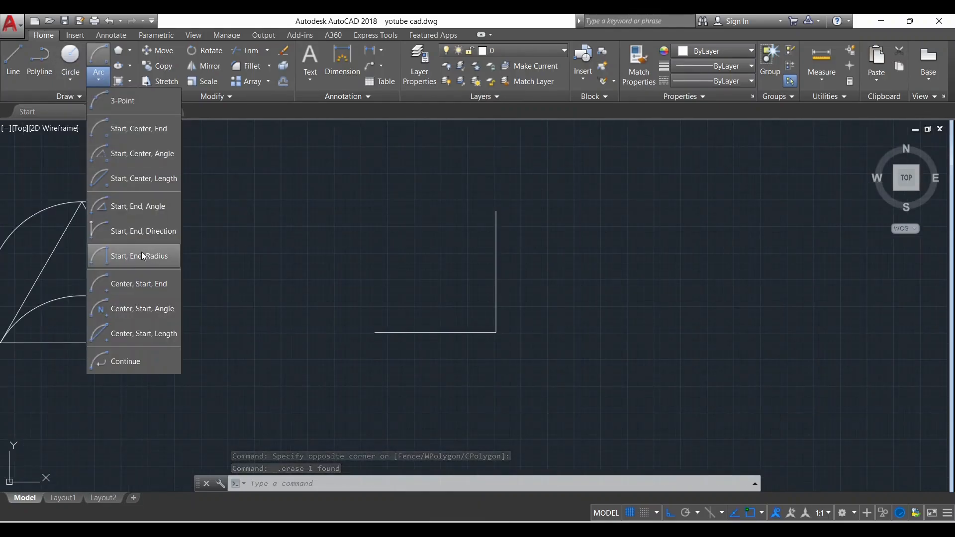
pyautogui.click(147, 129)
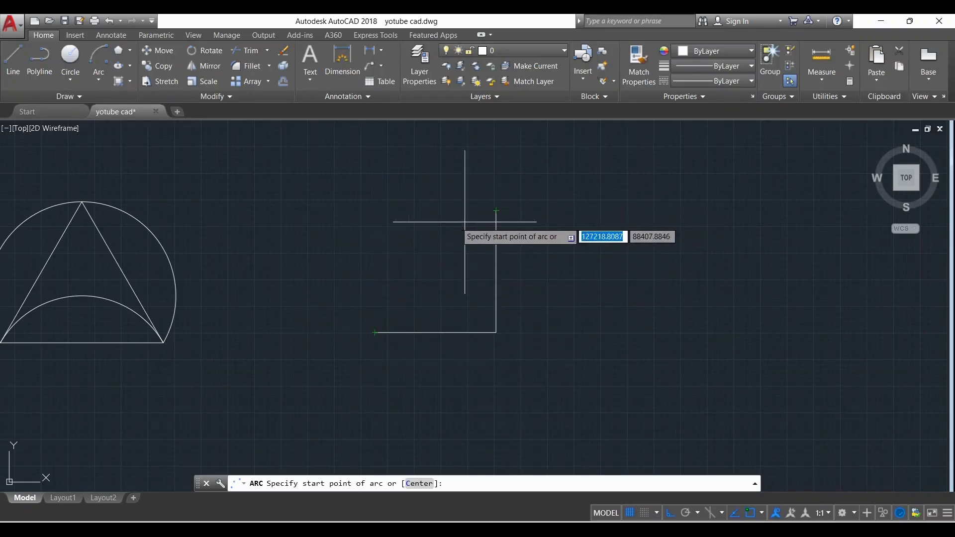
pyautogui.click(375, 332)
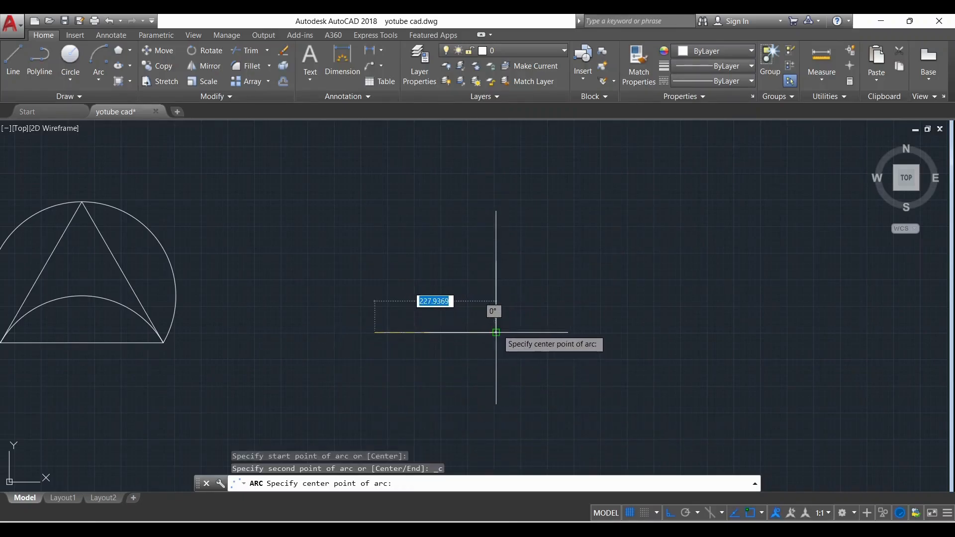
pyautogui.click(496, 332)
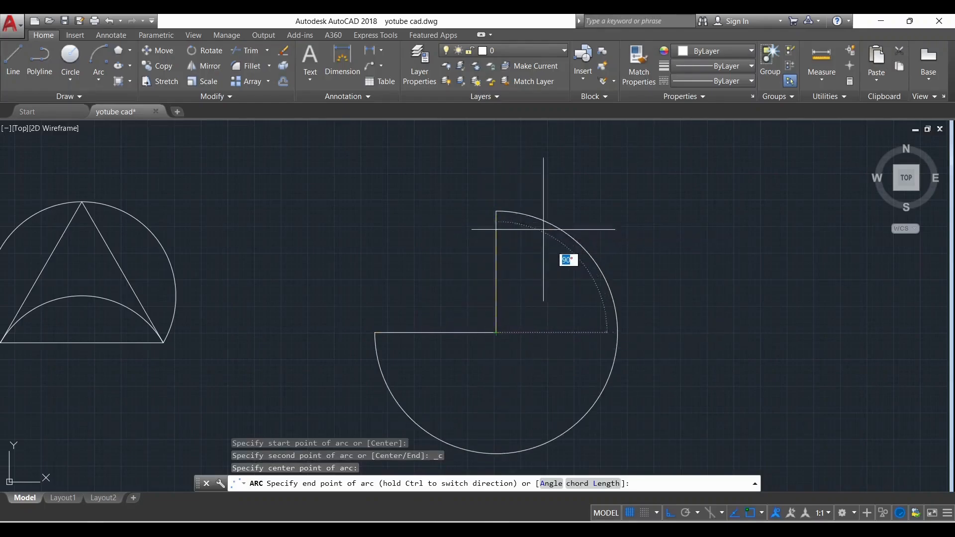
pyautogui.click(495, 206)
pyautogui.scroll(-2, 443, 205)
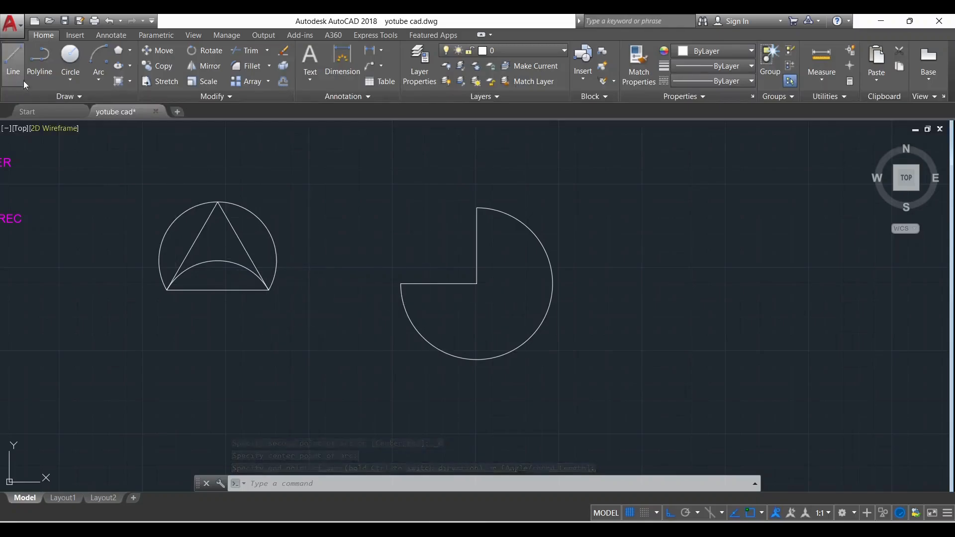
# Beside the START-END-RADIUS example, draw an open chain of lines: 30 left, 40 down, 50 right and 20 up
pyautogui.click(96, 78)
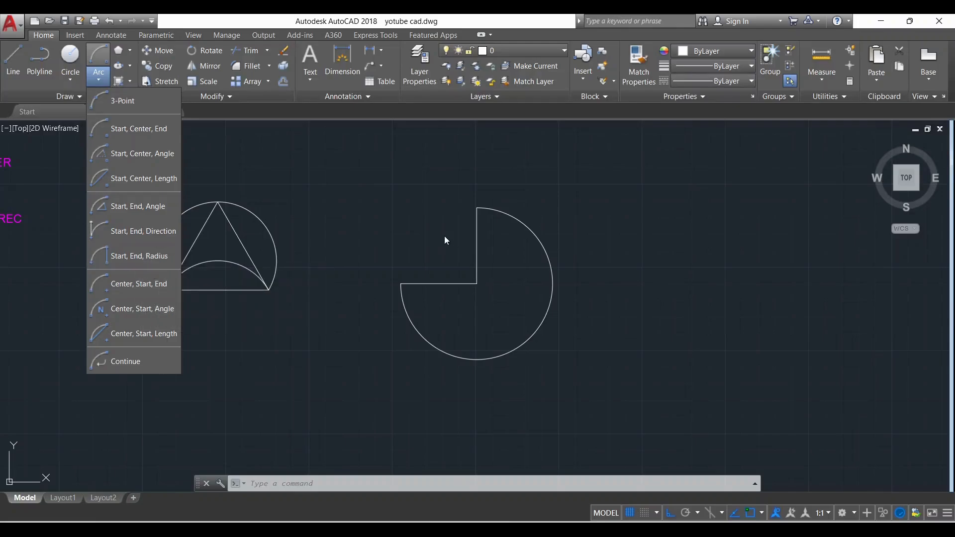
pyautogui.scroll(-8, 298, 277)
pyautogui.scroll(10, 653, 269)
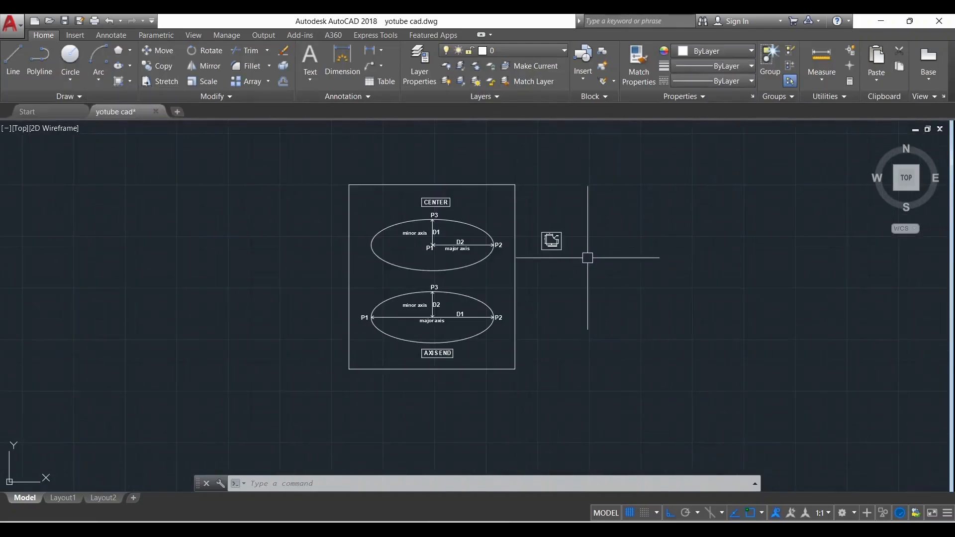
pyautogui.scroll(2, 485, 286)
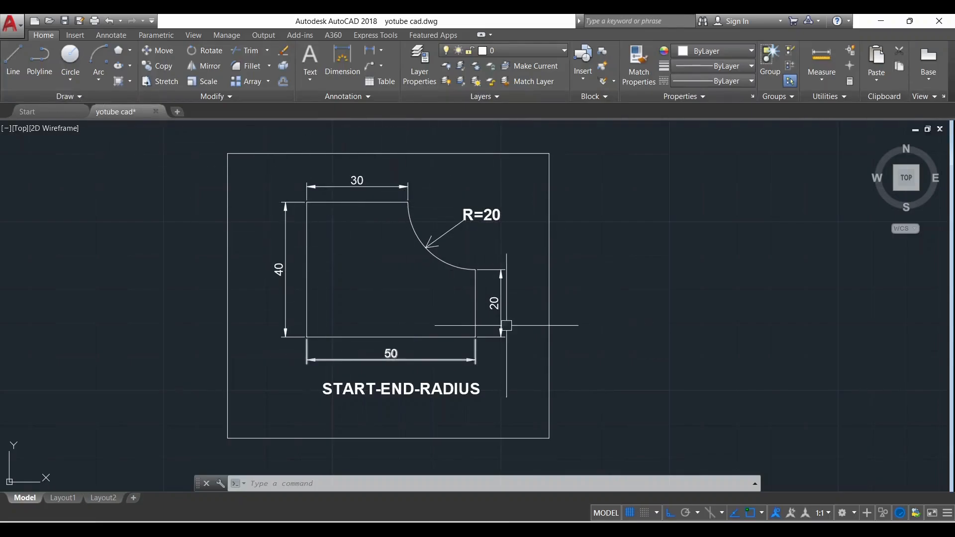
pyautogui.press('Return')
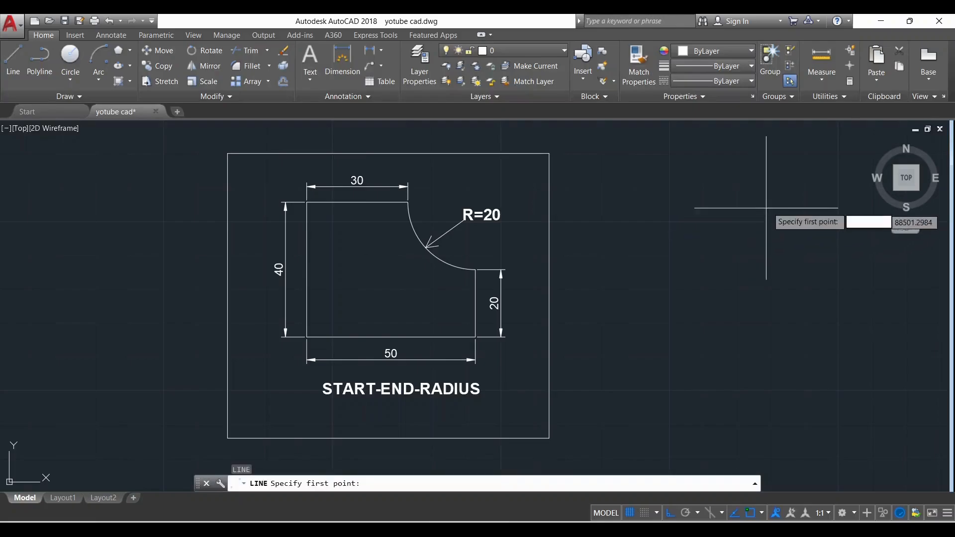
pyautogui.click(774, 204)
pyautogui.write('30')
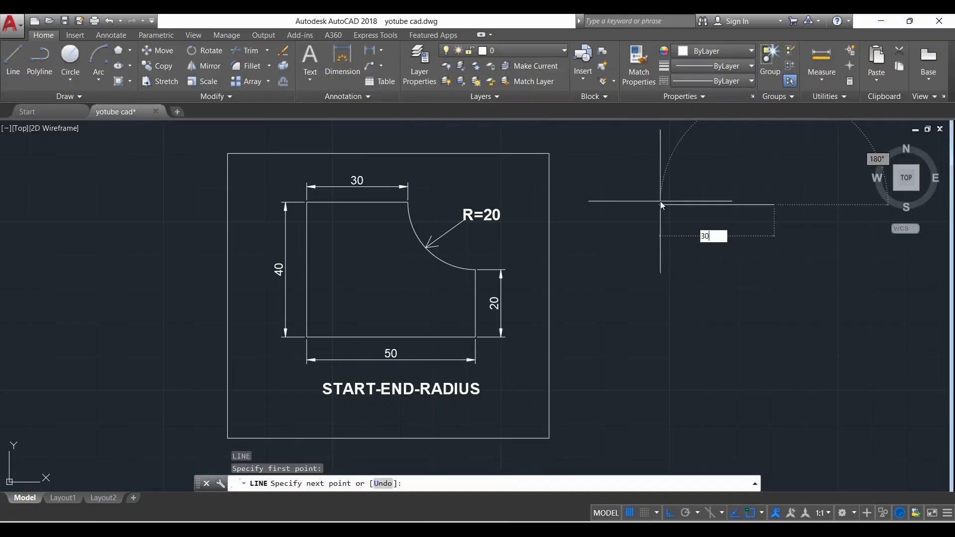
pyautogui.press('Return')
pyautogui.write('40')
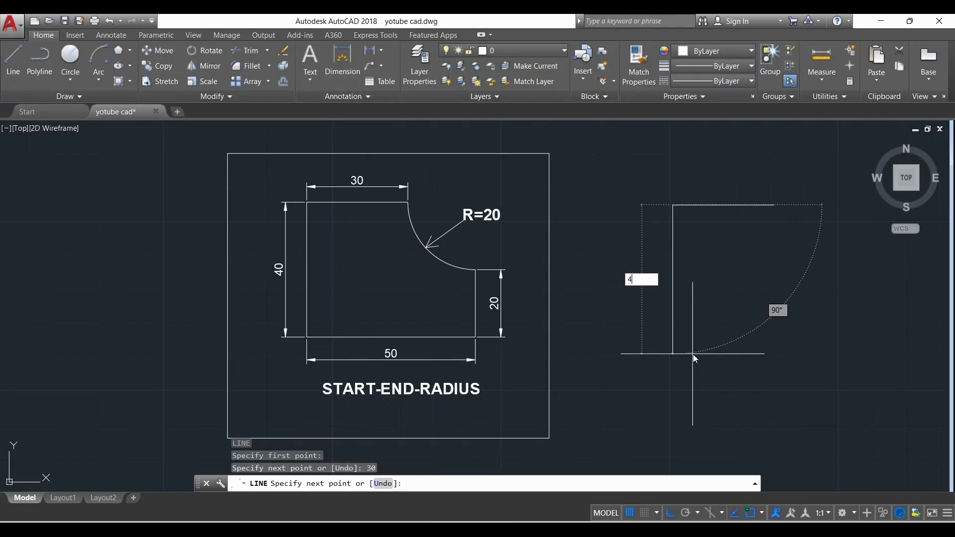
pyautogui.press('Return')
pyautogui.write('5')
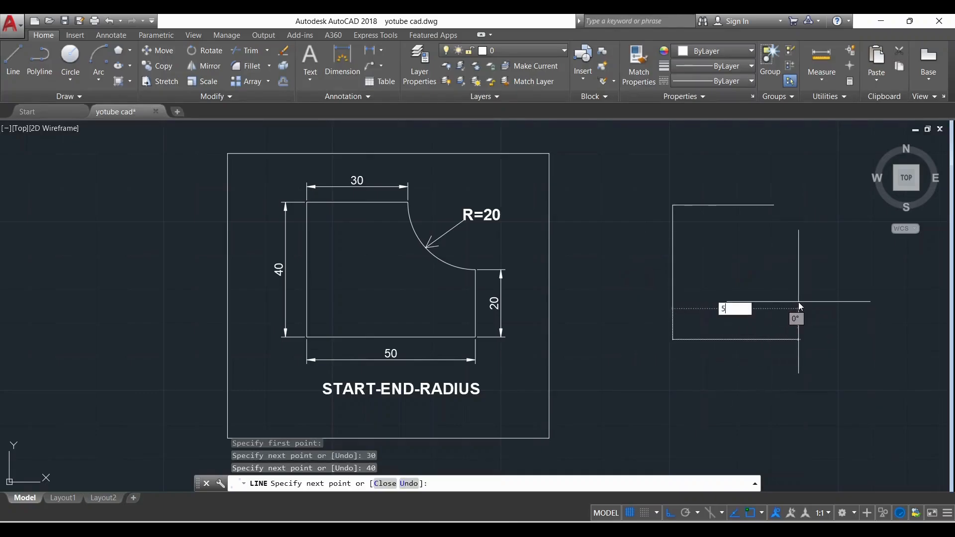
pyautogui.write('0')
pyautogui.press('Return')
pyautogui.write('2')
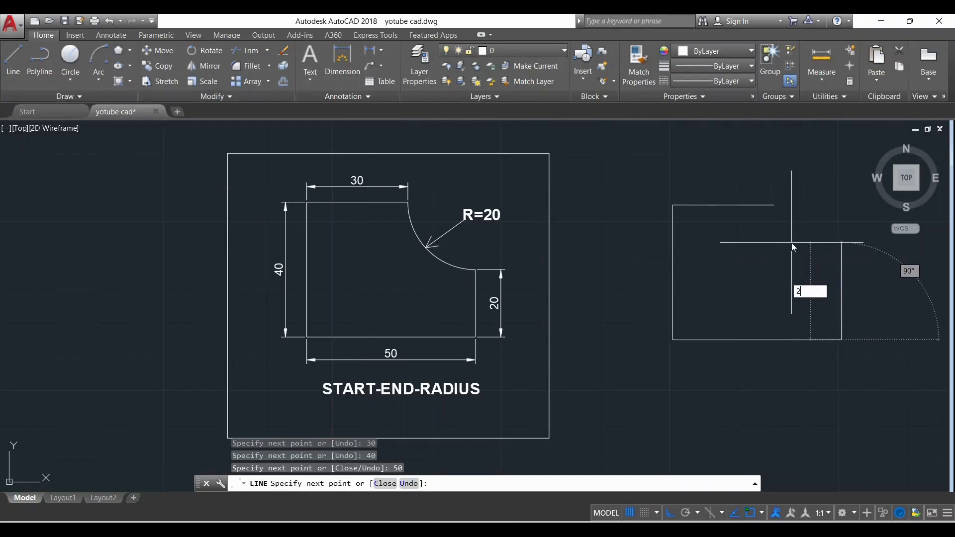
pyautogui.press('Return')
pyautogui.press('Escape')
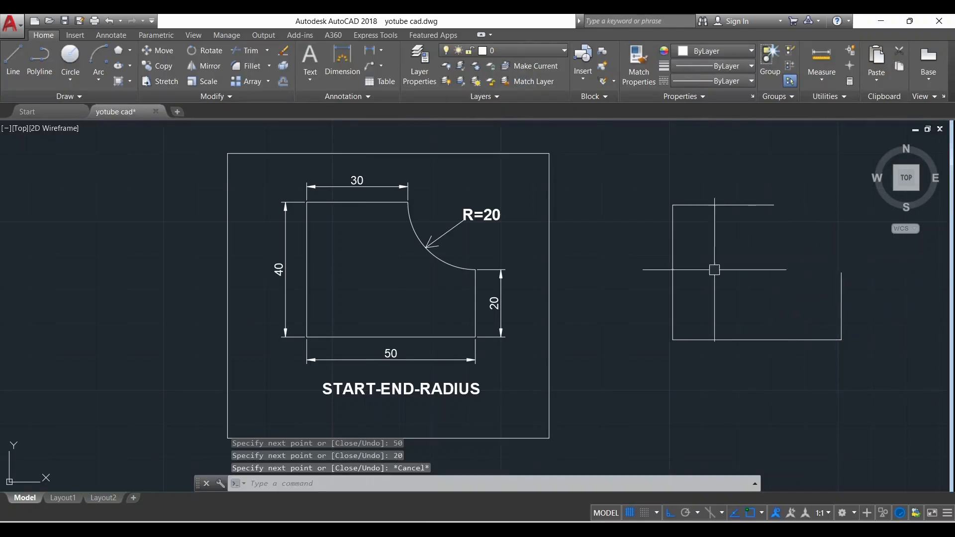
# Close the open profile with a Start, End, Radius arc of radius 20 from the top line's right end to the short vertical line's upper end
pyautogui.scroll(-2, 650, 296)
pyautogui.scroll(2, 799, 272)
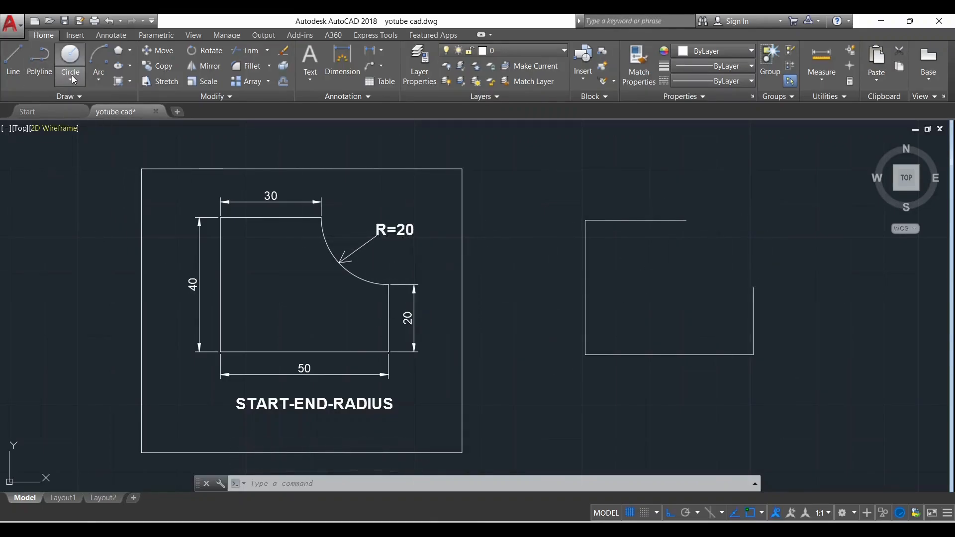
pyautogui.click(98, 78)
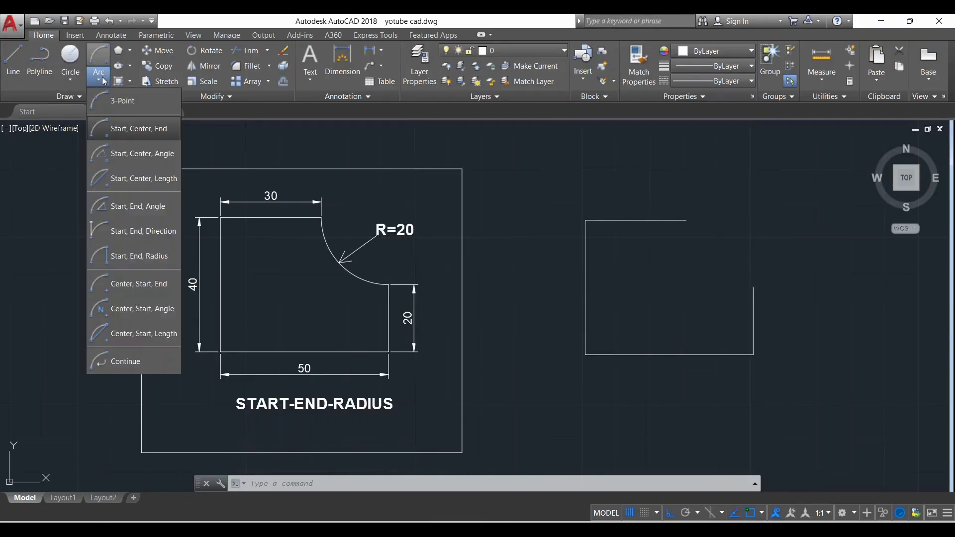
pyautogui.click(147, 260)
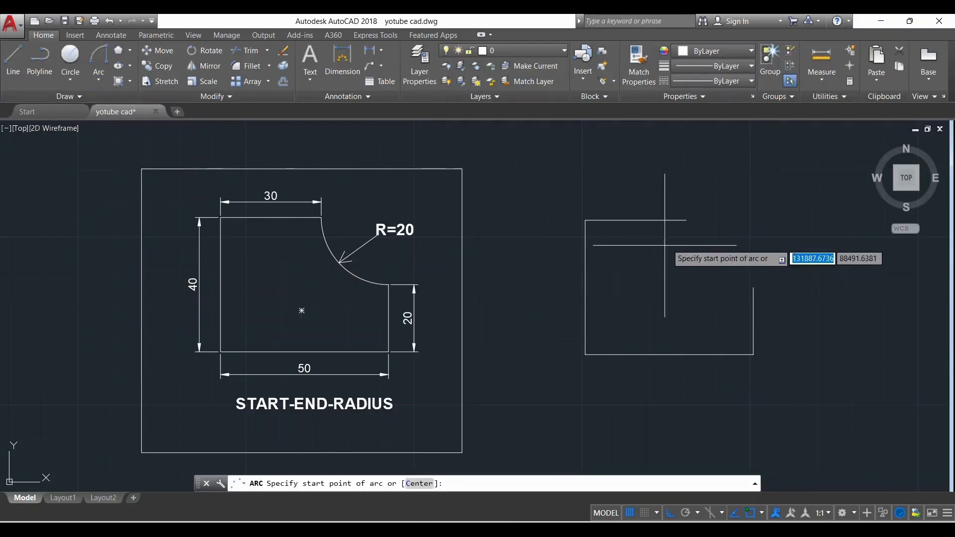
pyautogui.click(686, 220)
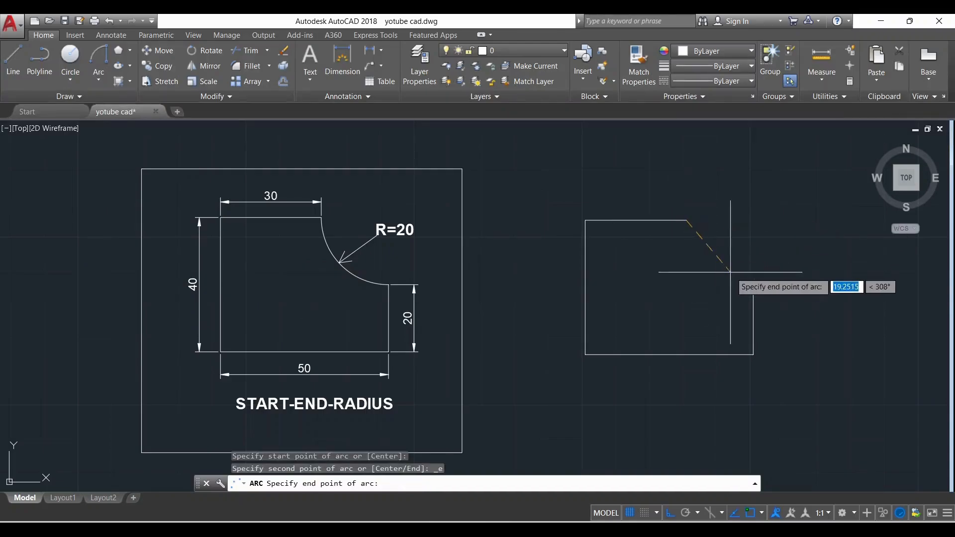
pyautogui.click(752, 286)
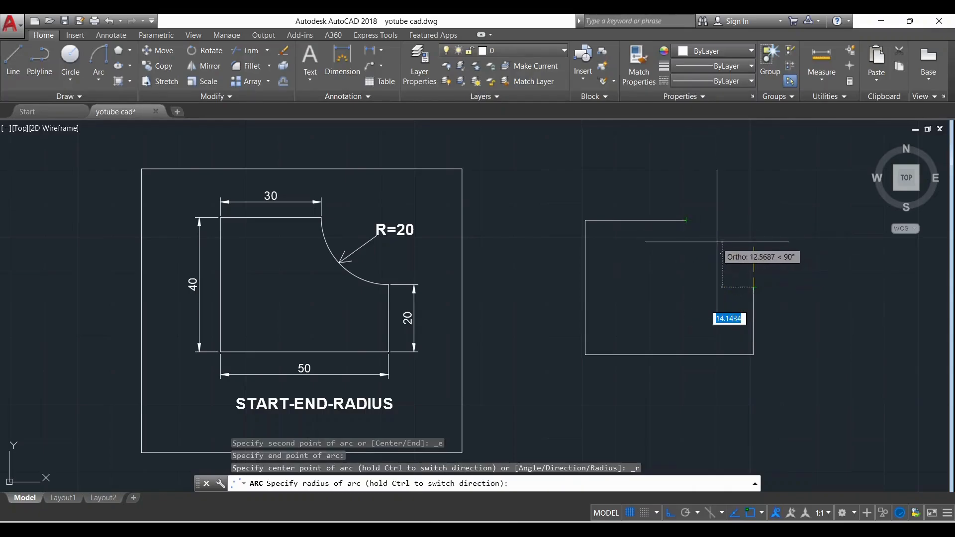
pyautogui.write('20')
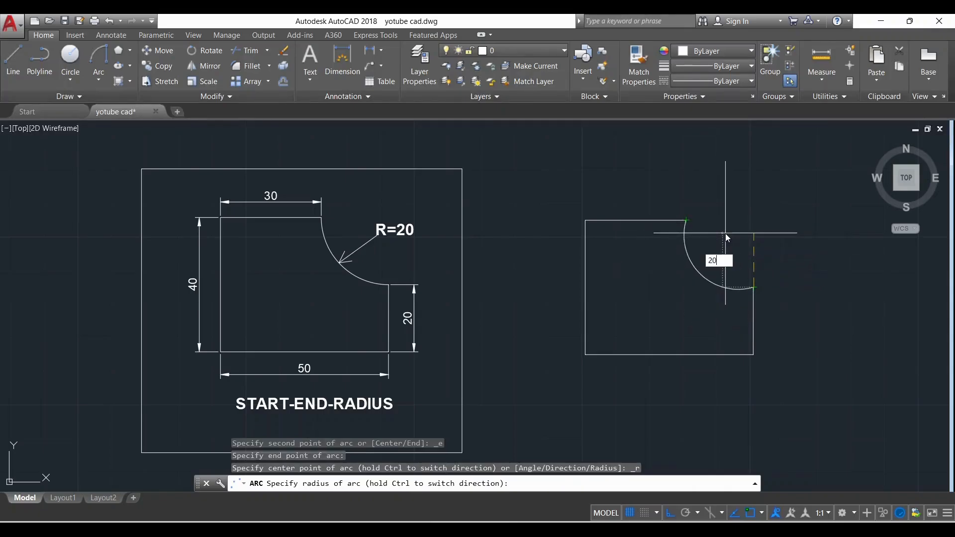
pyautogui.press('Return')
pyautogui.scroll(2, 725, 268)
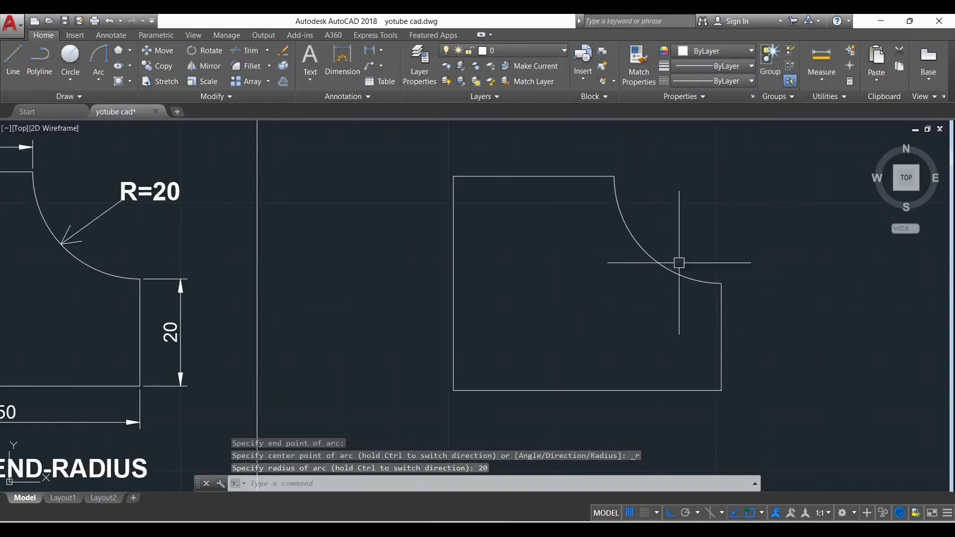
pyautogui.scroll(-2, 647, 224)
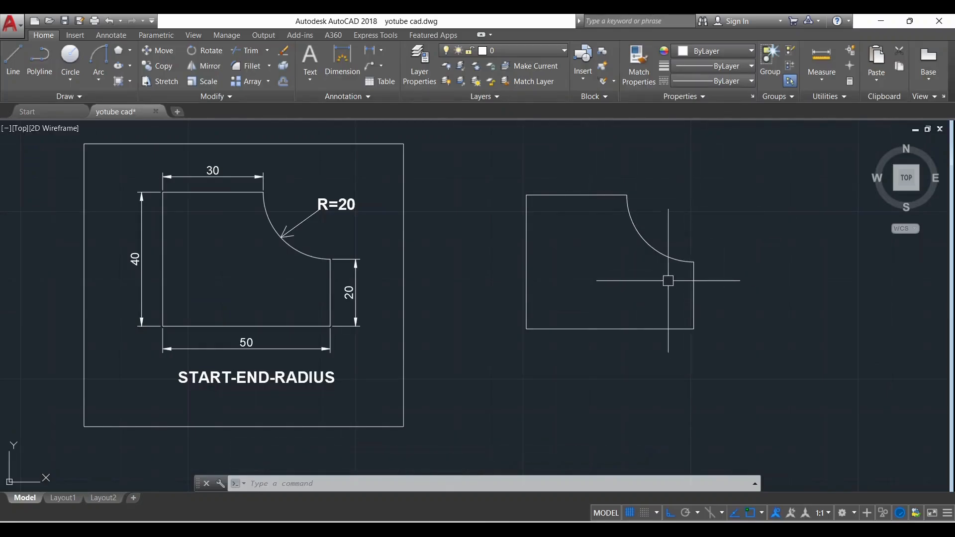
pyautogui.scroll(-2, 668, 280)
pyautogui.click(99, 75)
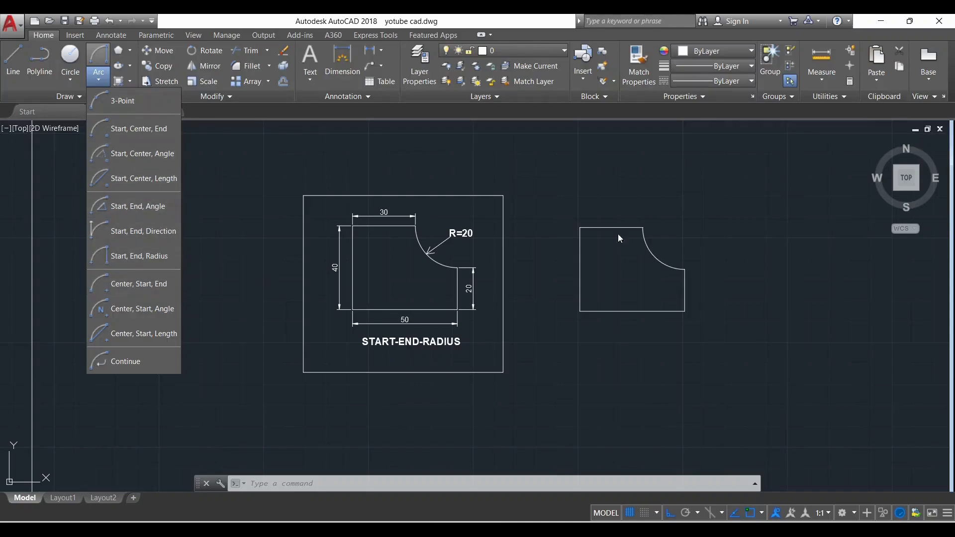
pyautogui.click(101, 82)
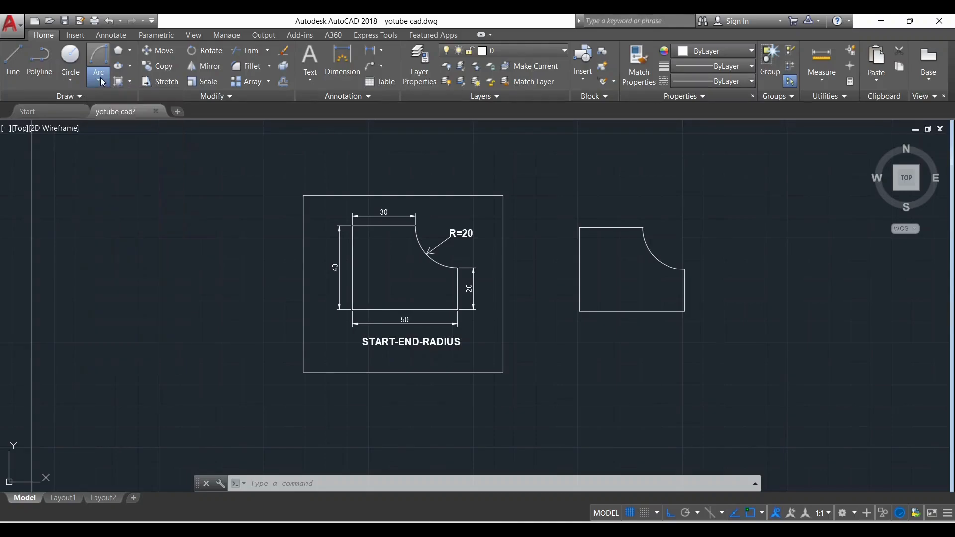
# Draw a freehand rectangle with the Rectangle command in the empty area to the right of the three-quarter circle
pyautogui.click(130, 51)
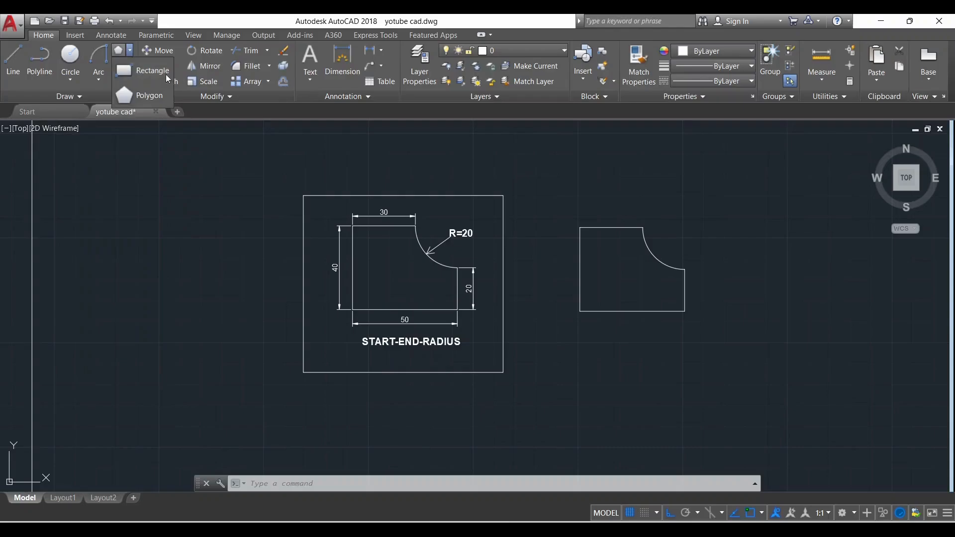
pyautogui.click(139, 74)
pyautogui.scroll(-2, 209, 214)
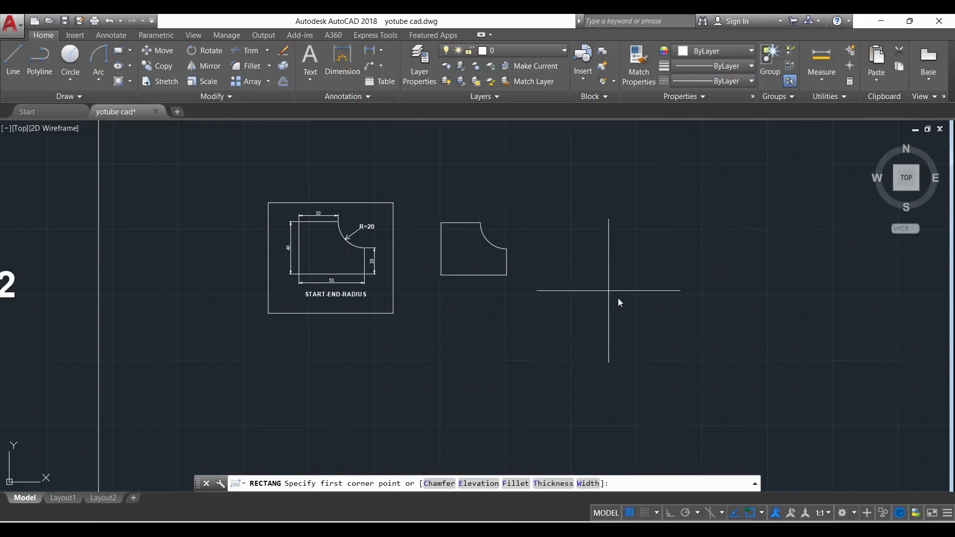
pyautogui.scroll(-5, 701, 265)
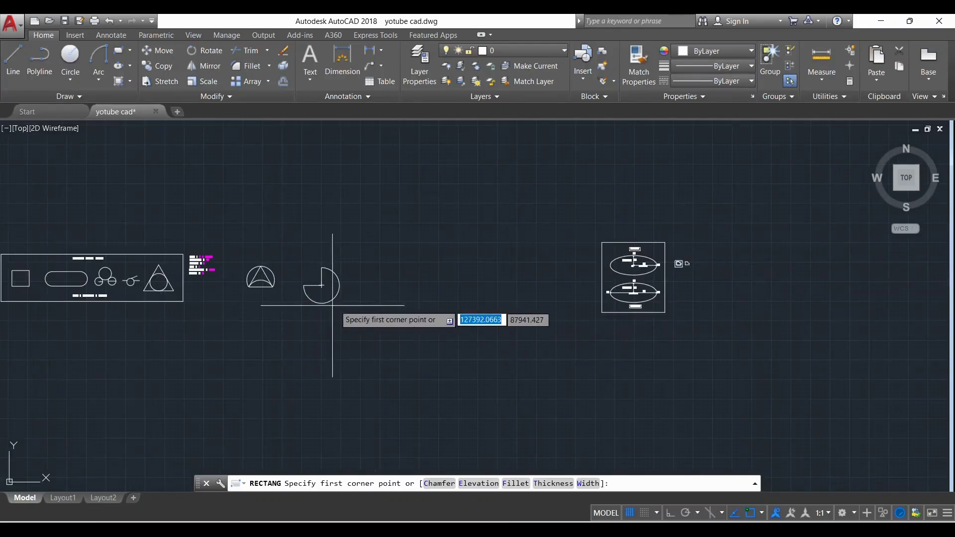
pyautogui.scroll(5, 330, 291)
pyautogui.scroll(2, 435, 266)
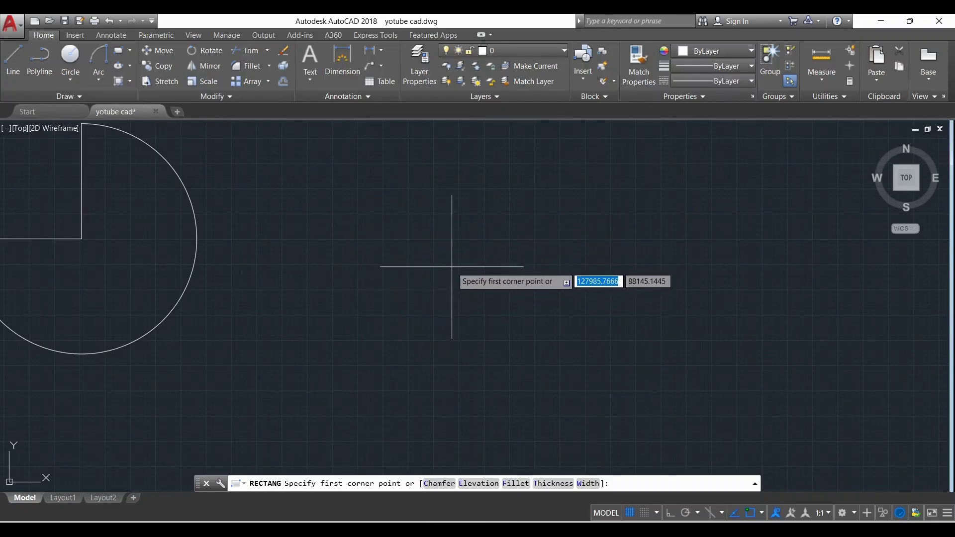
pyautogui.press('Escape')
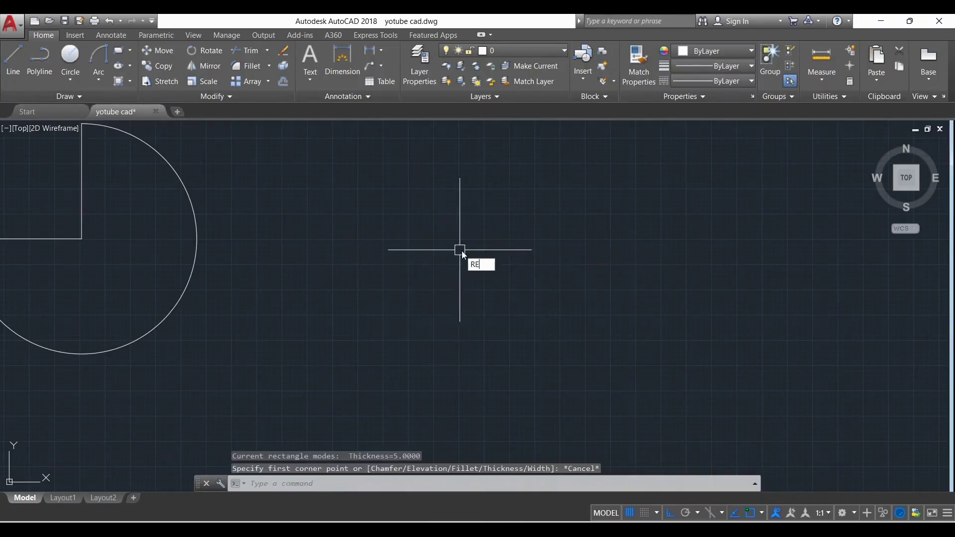
pyautogui.press('Return')
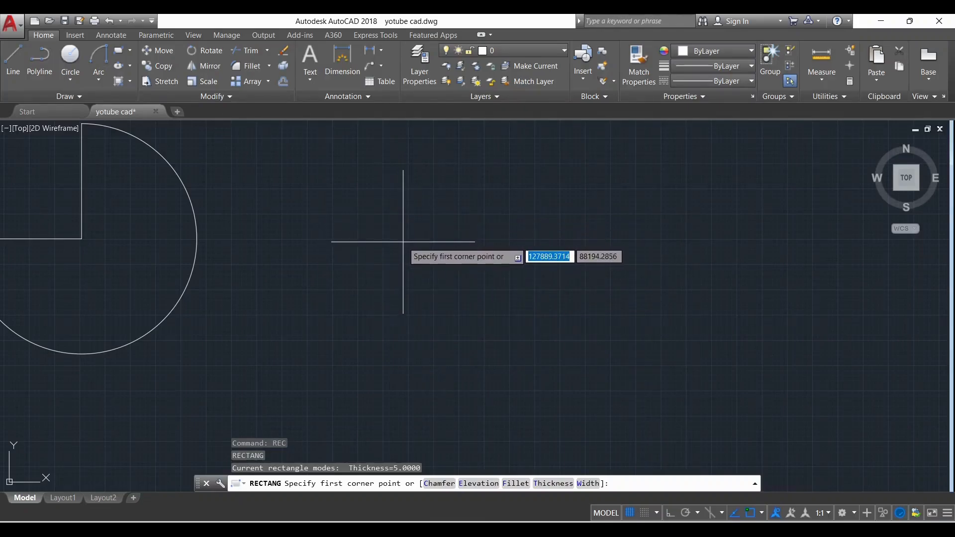
pyautogui.click(410, 273)
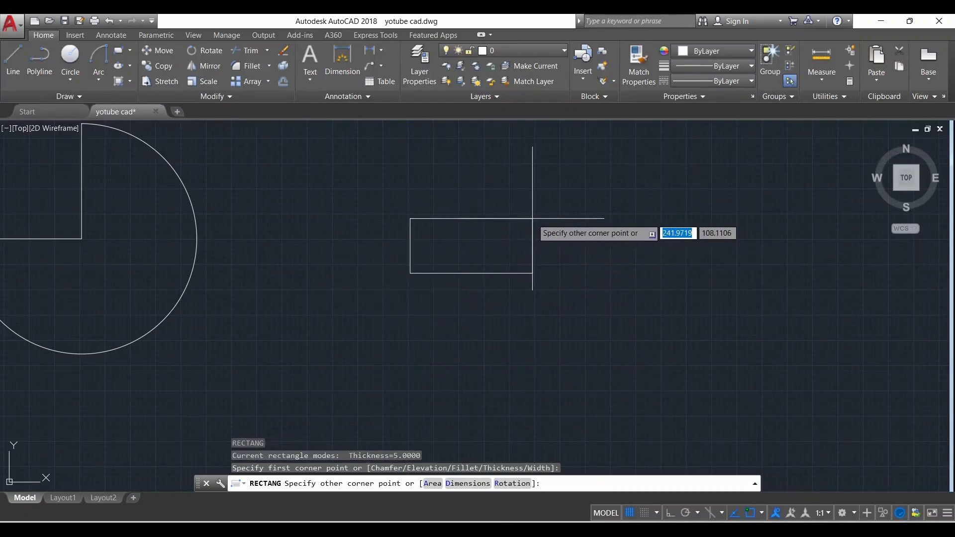
pyautogui.click(559, 177)
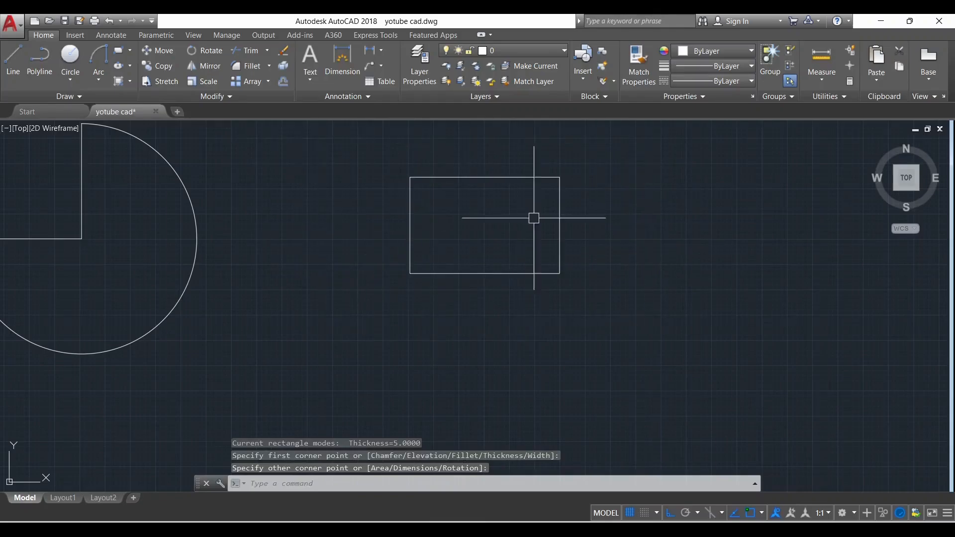
# Draw a second rectangle 50 wide and 60 high to the right of the freehand rectangle
pyautogui.scroll(-2, 366, 214)
pyautogui.scroll(4, 514, 196)
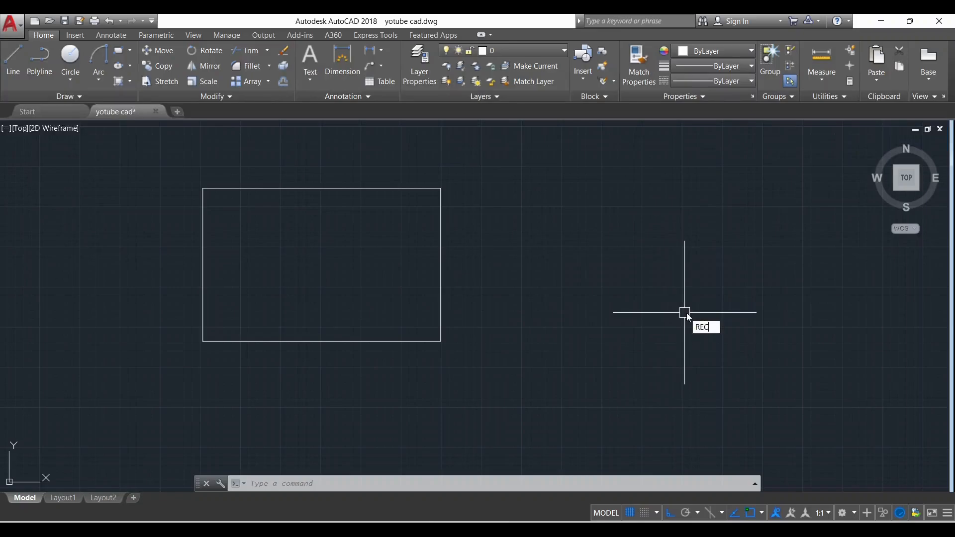
pyautogui.press('Return')
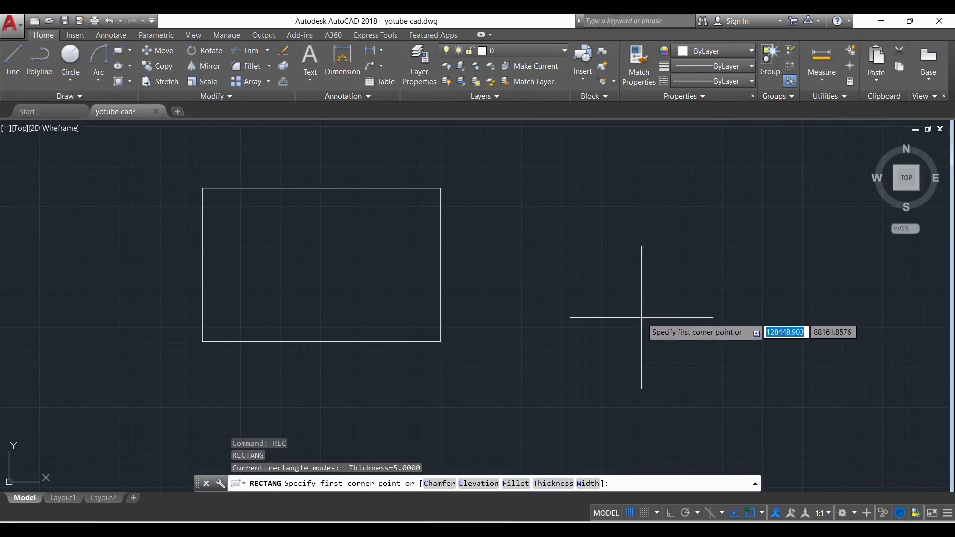
pyautogui.scroll(-2, 466, 332)
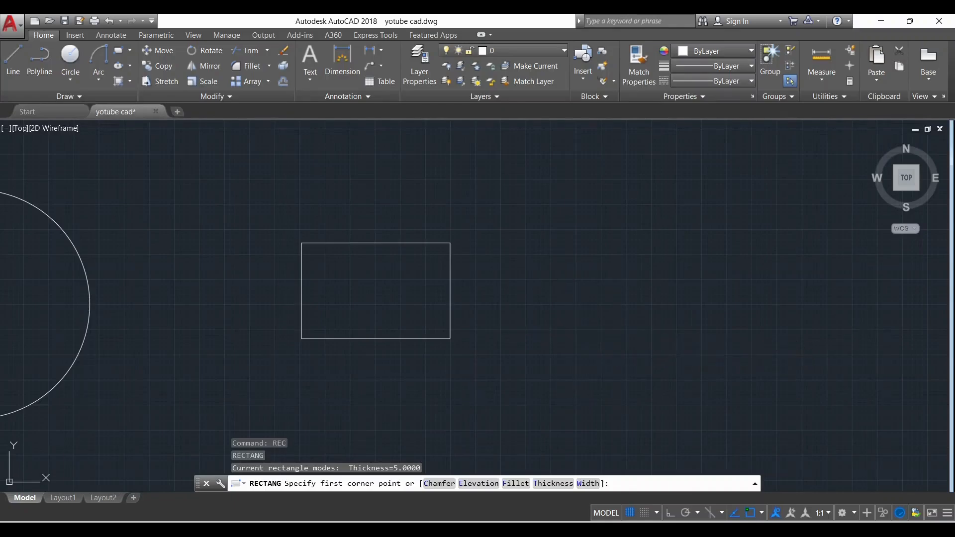
pyautogui.click(577, 333)
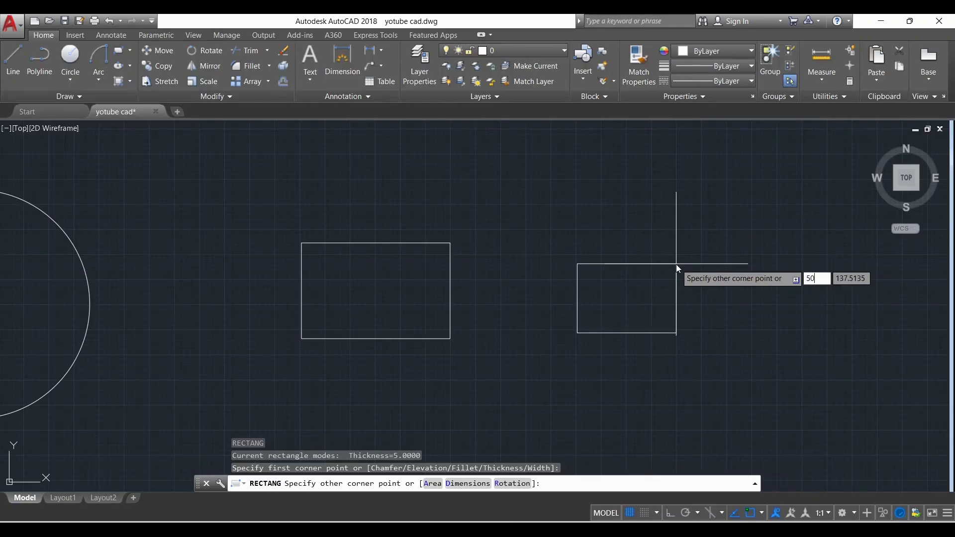
pyautogui.press('Tab')
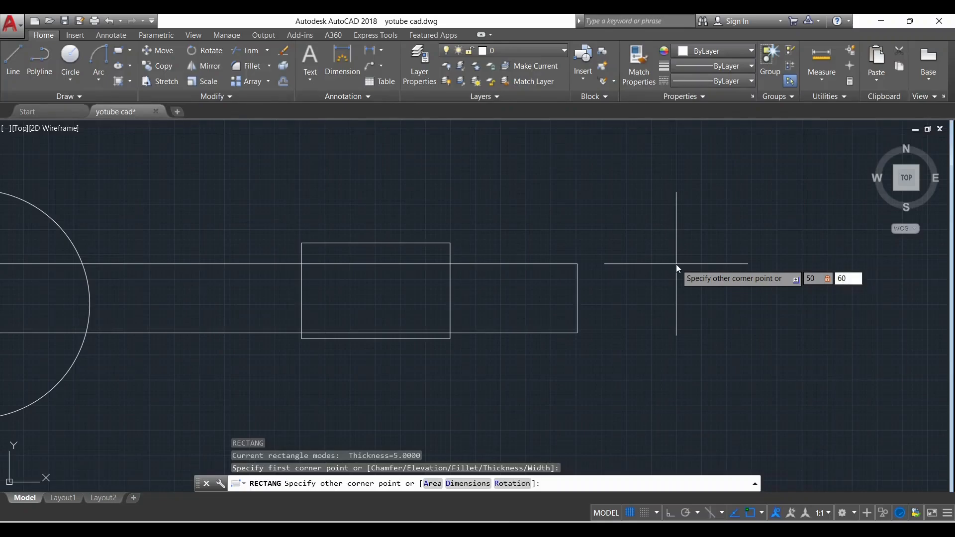
pyautogui.press('Return')
# Add a linear dimension for the small rectangle's width, placing it inside near the lower edge
pyautogui.scroll(4, 604, 322)
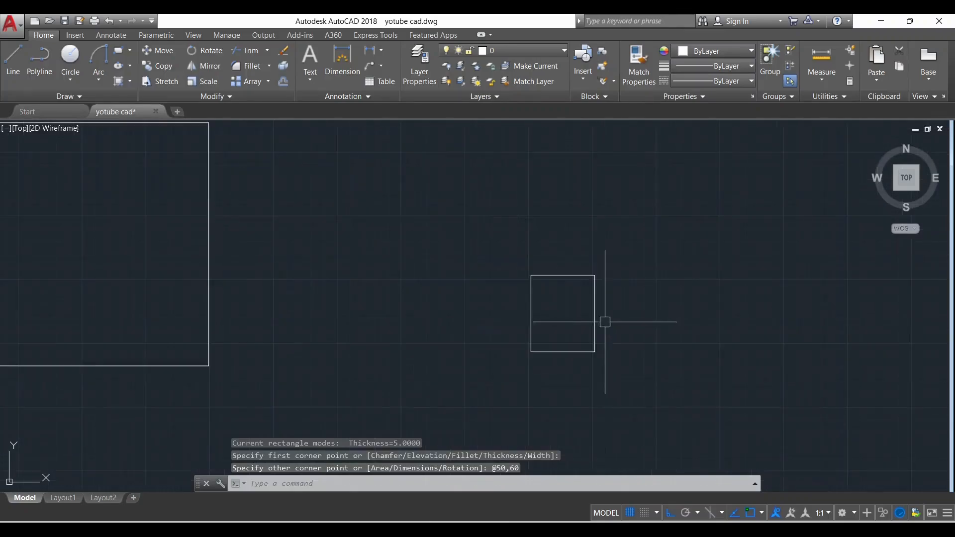
pyautogui.scroll(2, 604, 322)
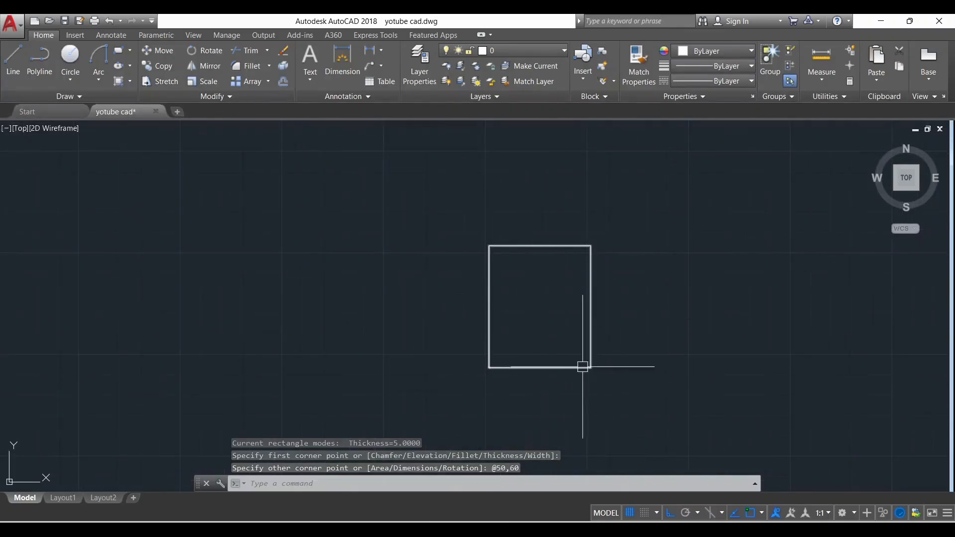
pyautogui.scroll(2, 625, 372)
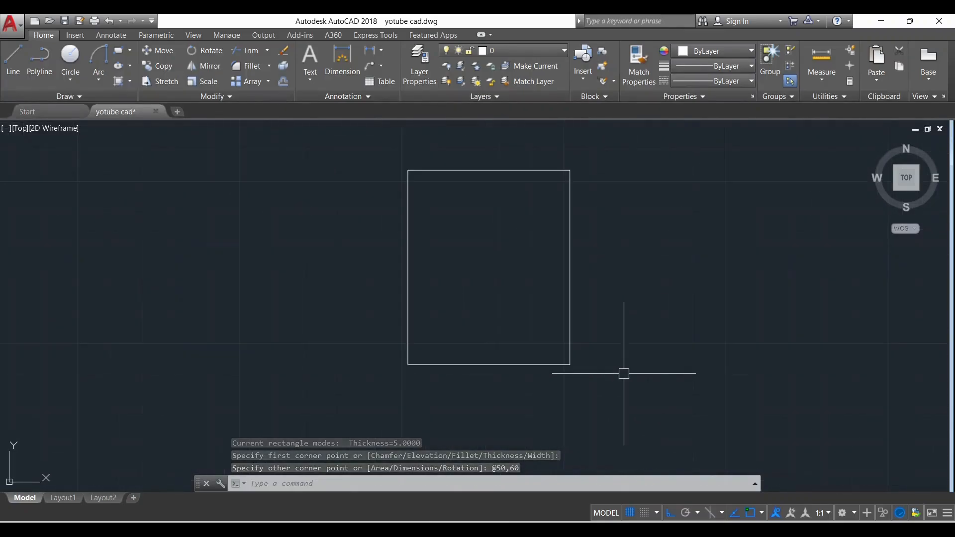
pyautogui.click(370, 51)
pyautogui.click(408, 345)
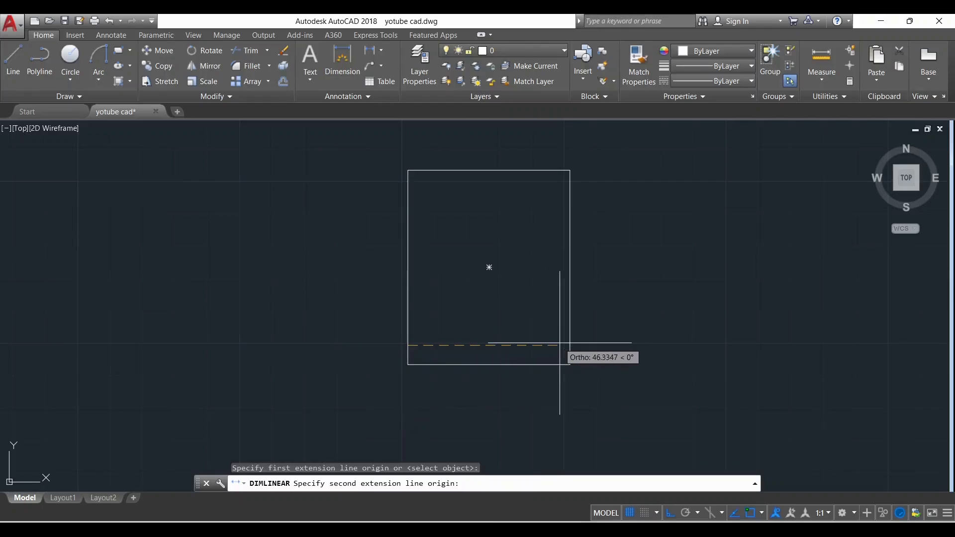
pyautogui.click(570, 344)
pyautogui.click(572, 335)
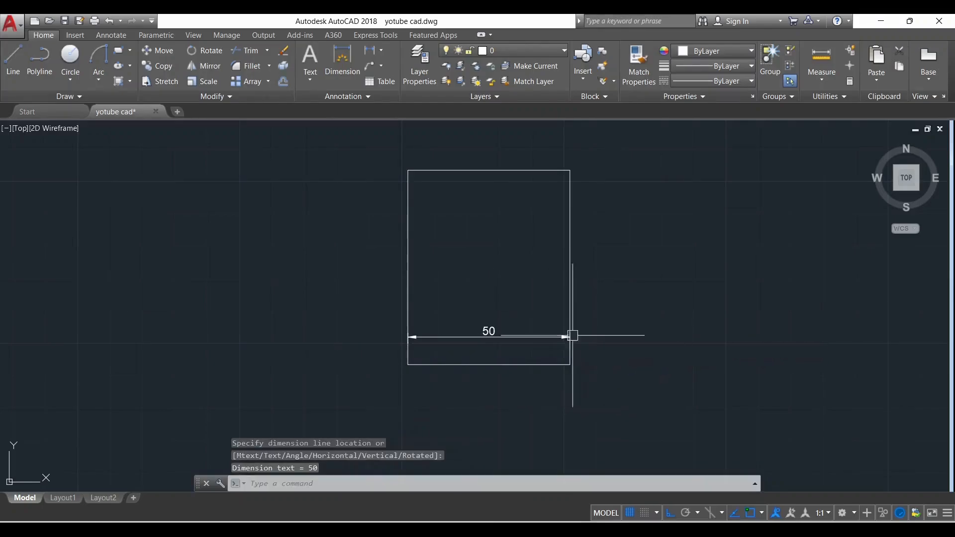
# Add a linear dimension for the small rectangle's height, placing it inside near the right edge
pyautogui.press('Return')
pyautogui.click(538, 171)
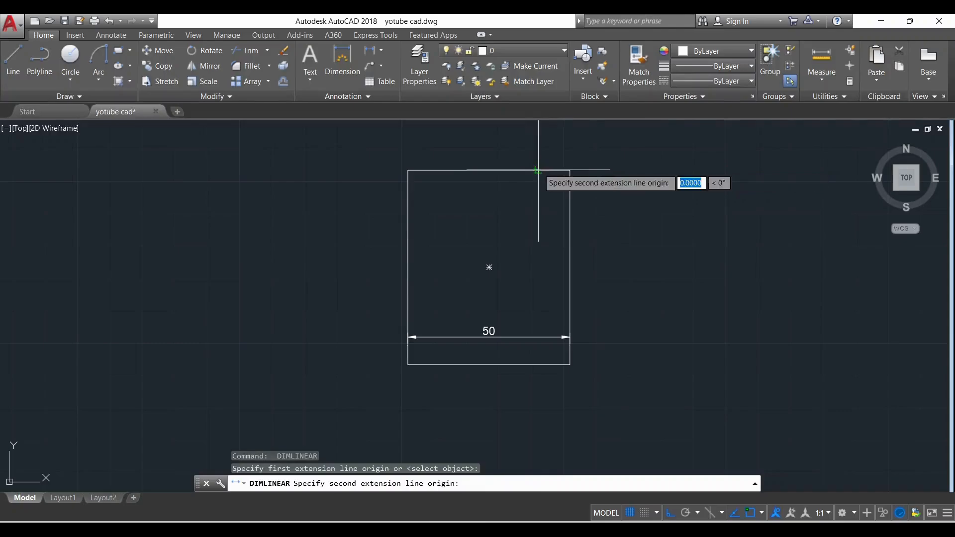
pyautogui.click(545, 364)
pyautogui.click(534, 246)
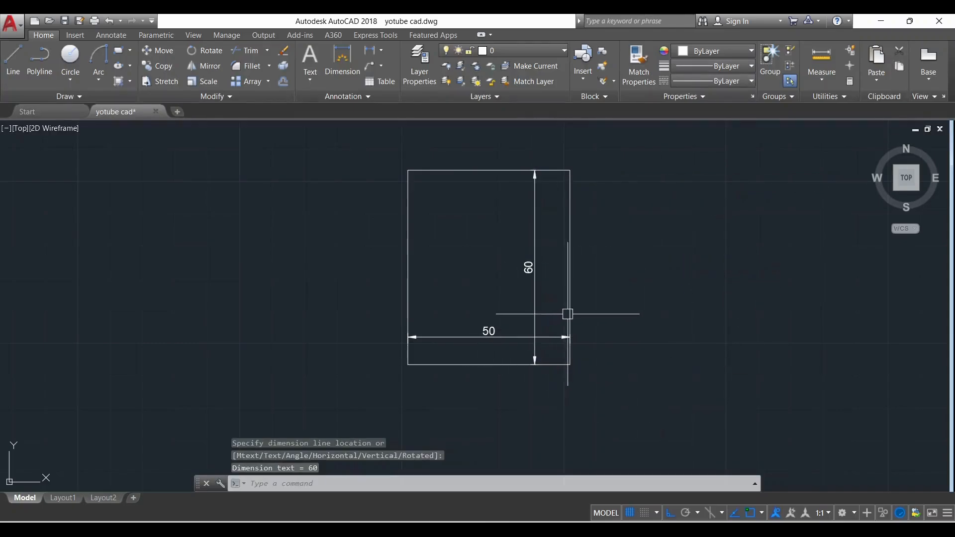
# Draw a rectangle with both chamfer distances set to 15, to the right of the dimensioned rectangle
pyautogui.scroll(-2, 397, 309)
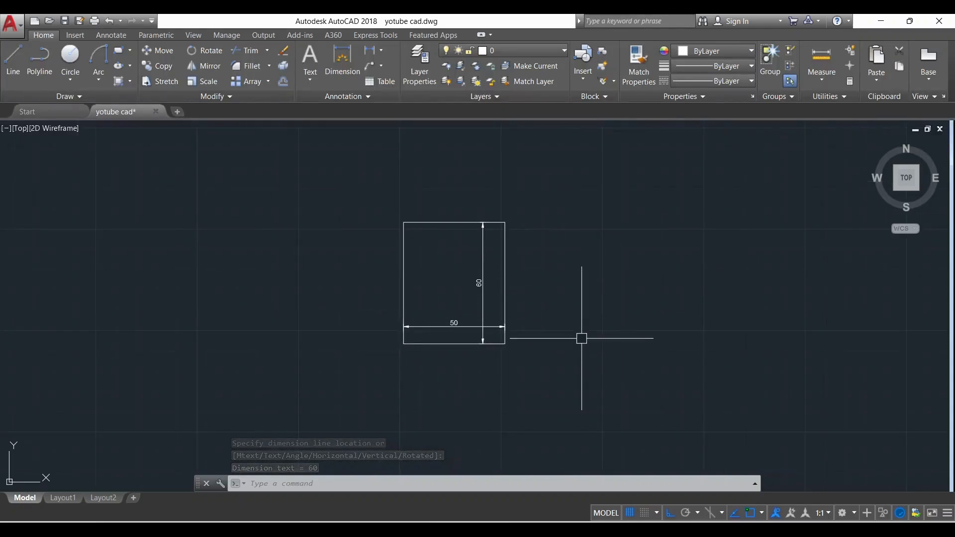
pyautogui.scroll(-3, 351, 287)
pyautogui.scroll(5, 429, 286)
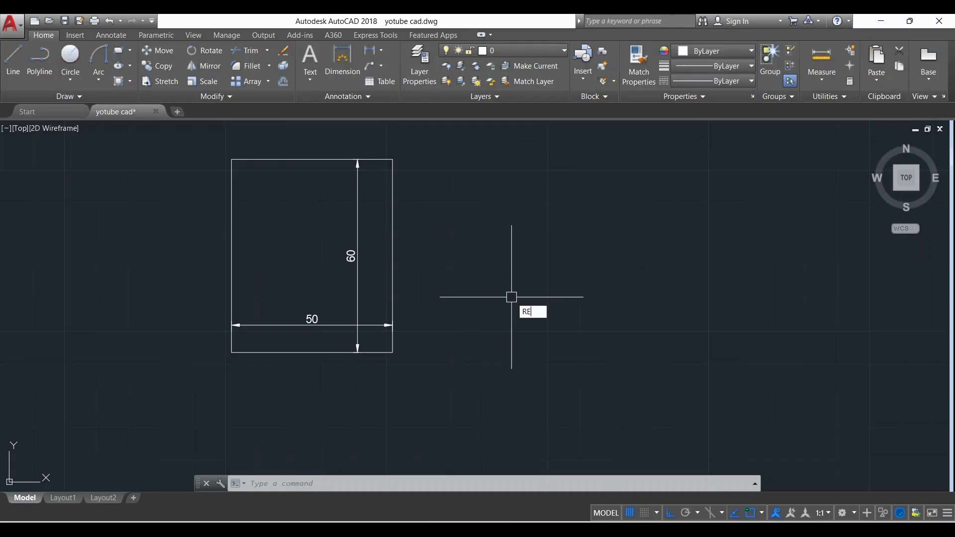
pyautogui.write('C')
pyautogui.press('Return')
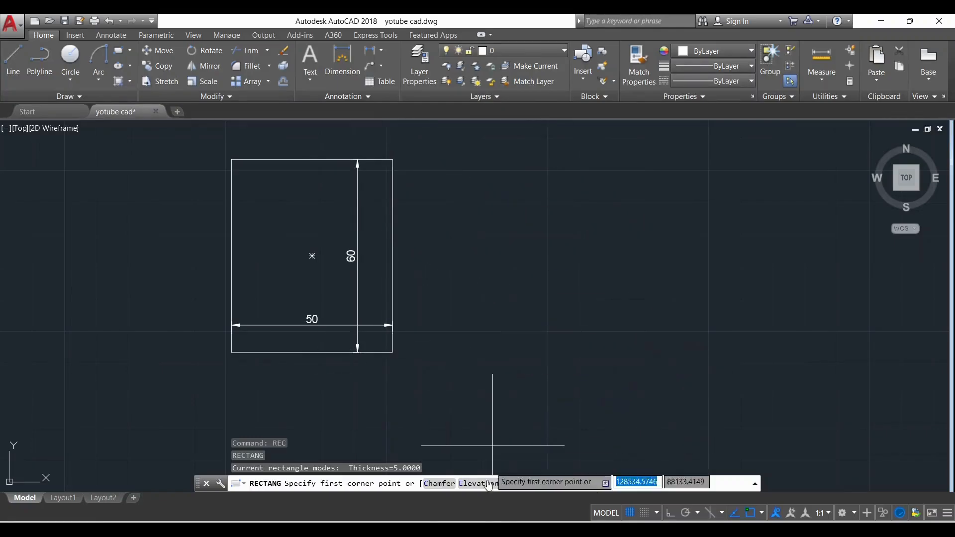
pyautogui.click(444, 485)
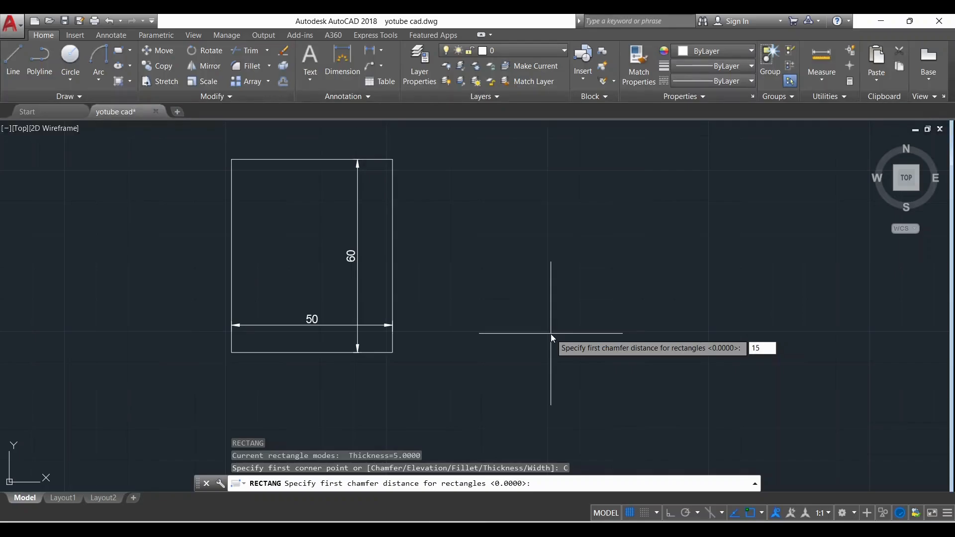
pyautogui.press('Return')
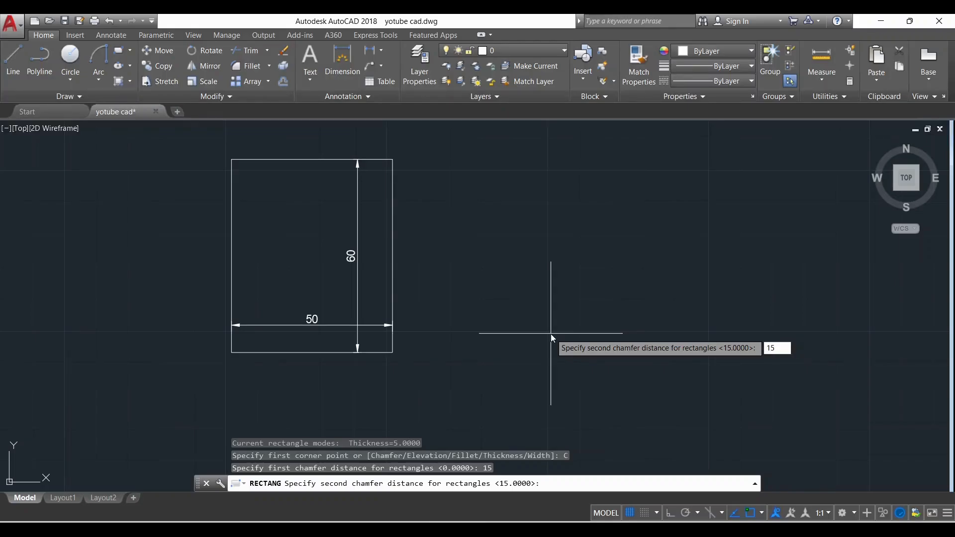
pyautogui.write('15')
pyautogui.press('Return')
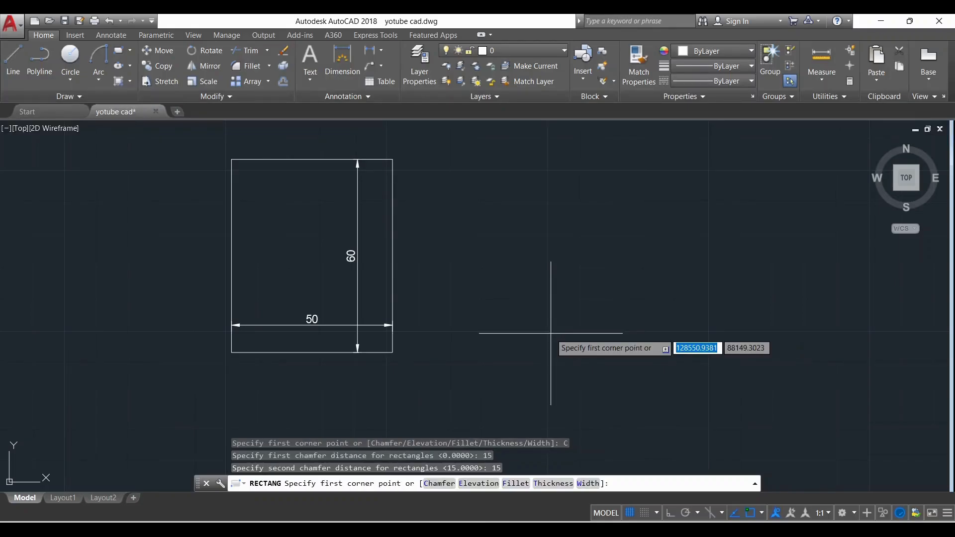
pyautogui.click(520, 342)
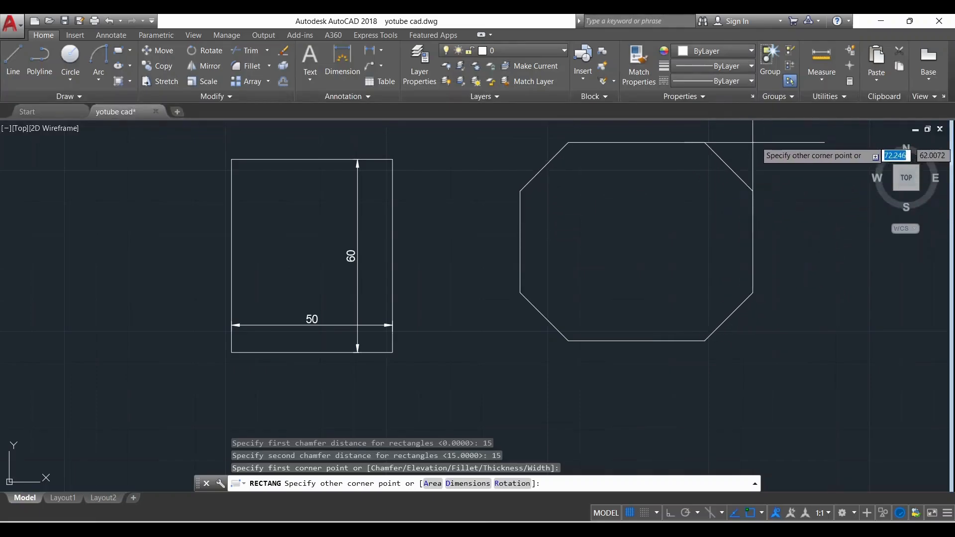
pyautogui.click(777, 167)
pyautogui.scroll(-3, 512, 262)
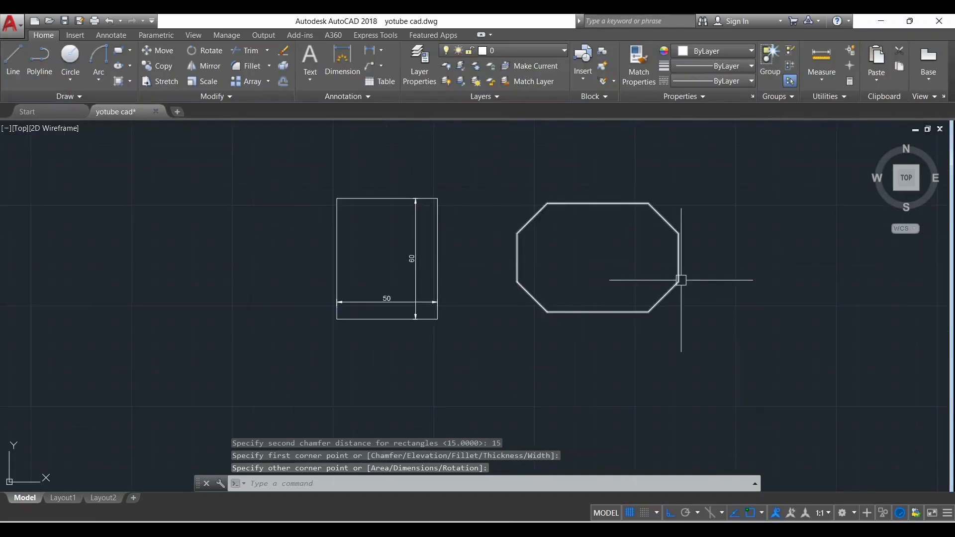
pyautogui.scroll(5, 636, 249)
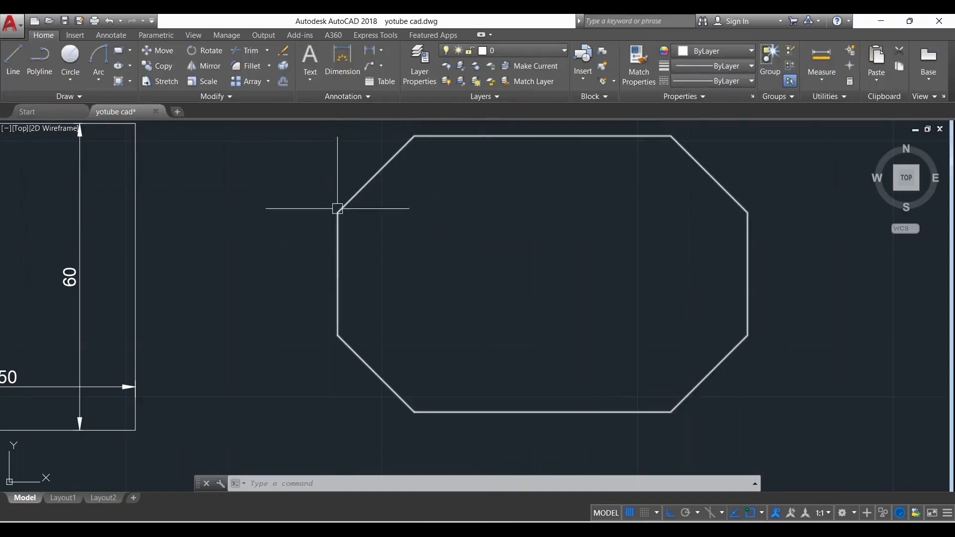
# Draw a rectangle with corners filleted at radius 15, to the right of the chamfered rectangle
pyautogui.scroll(-2, 428, 288)
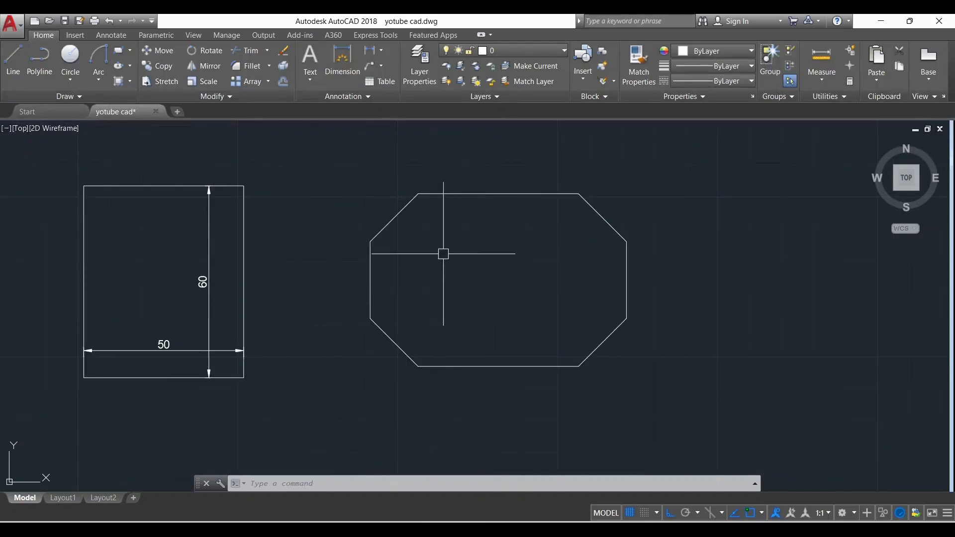
pyautogui.scroll(-4, 422, 256)
pyautogui.scroll(2, 594, 284)
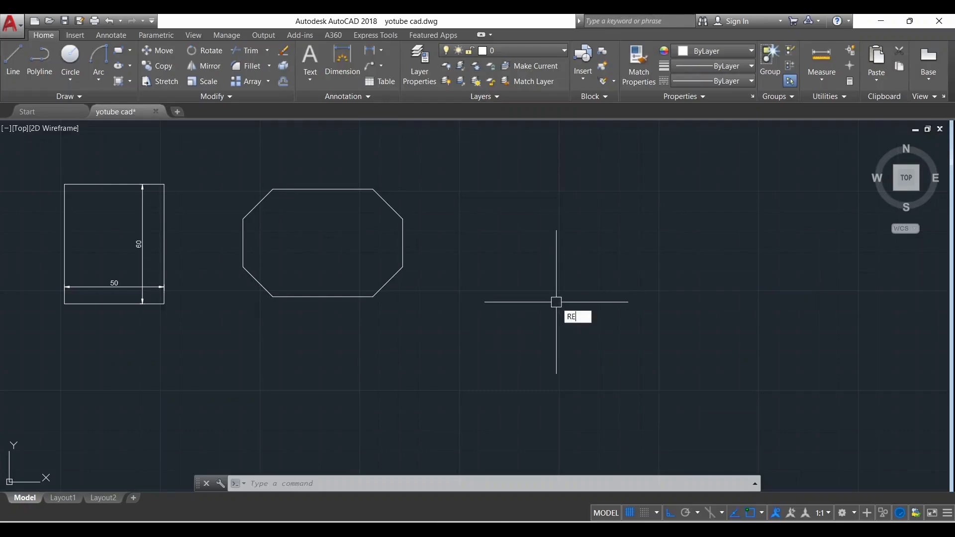
pyautogui.write('C')
pyautogui.press('Return')
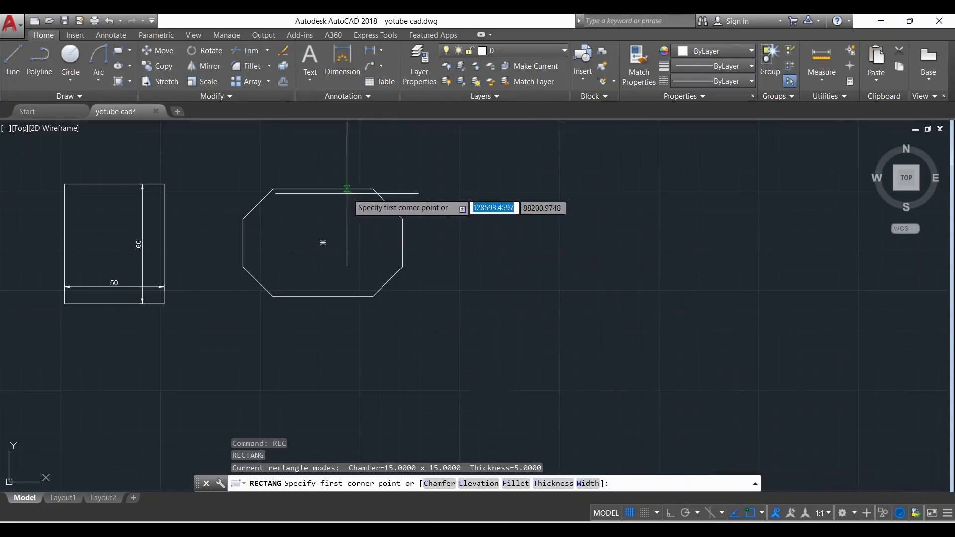
pyautogui.click(515, 483)
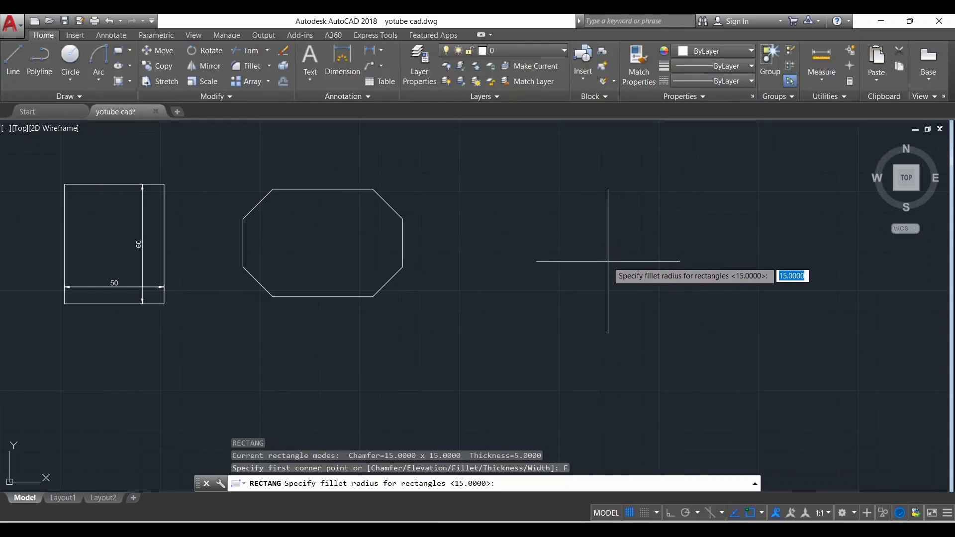
pyautogui.press('Return')
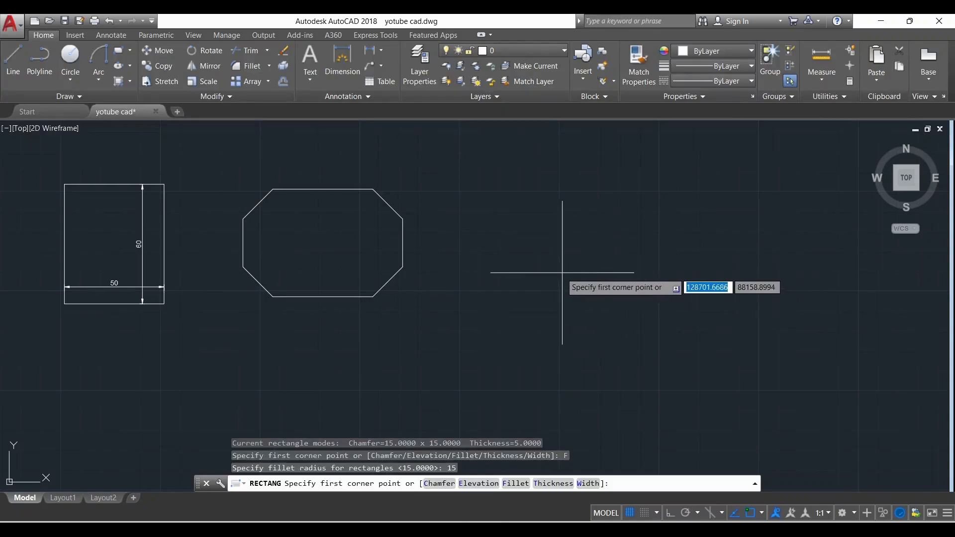
pyautogui.click(544, 284)
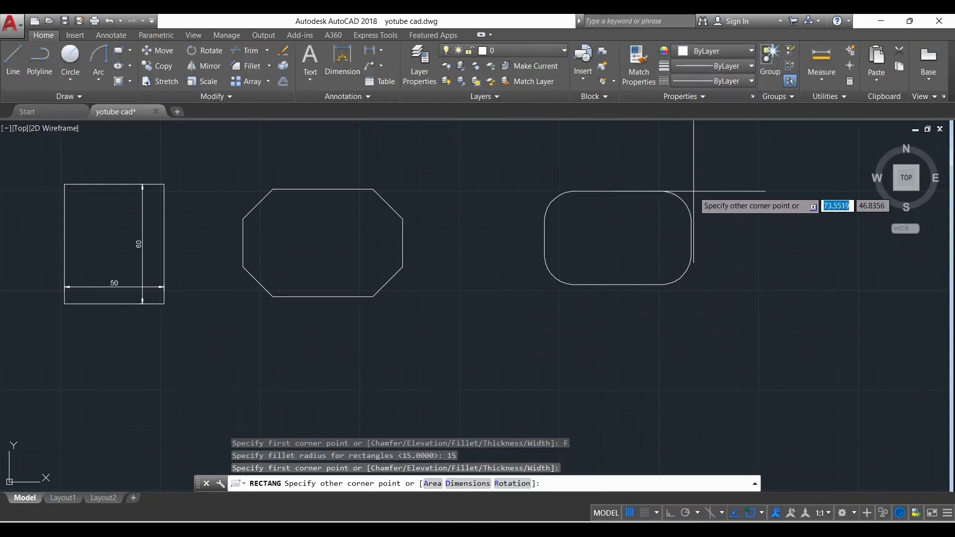
pyautogui.click(712, 184)
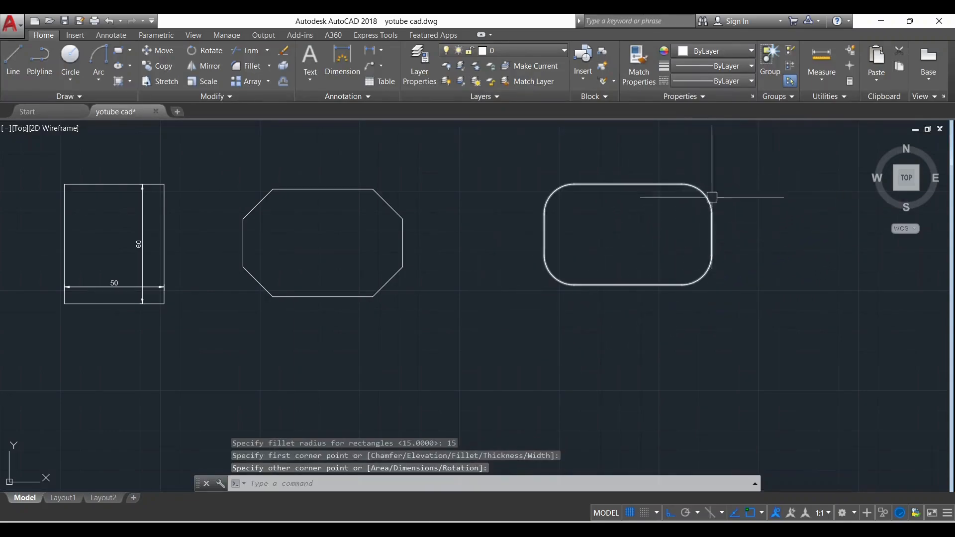
pyautogui.scroll(4, 693, 184)
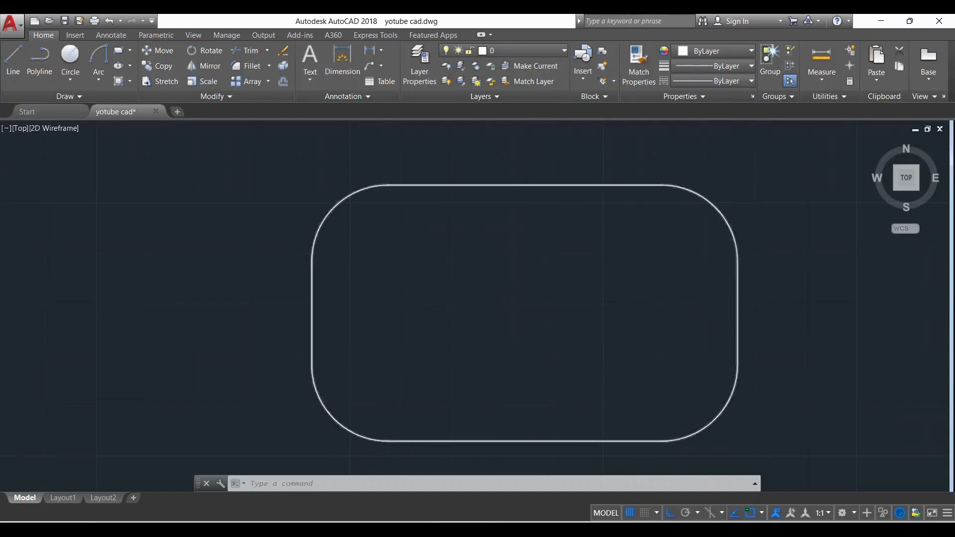
pyautogui.scroll(-4, 529, 183)
pyautogui.scroll(-3, 291, 192)
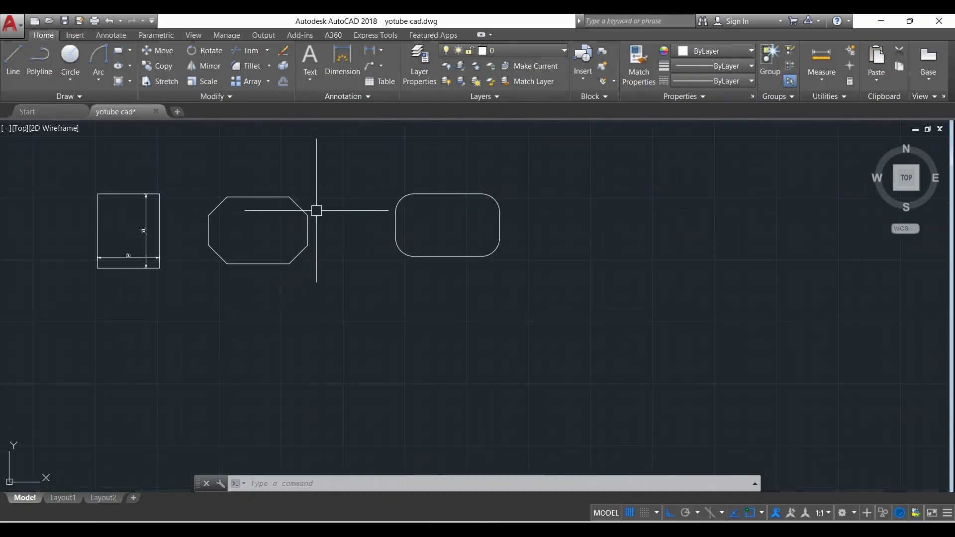
# Draw a rounded rectangle with line width 1 to the right of the thin filleted rectangle
pyautogui.scroll(3, 579, 192)
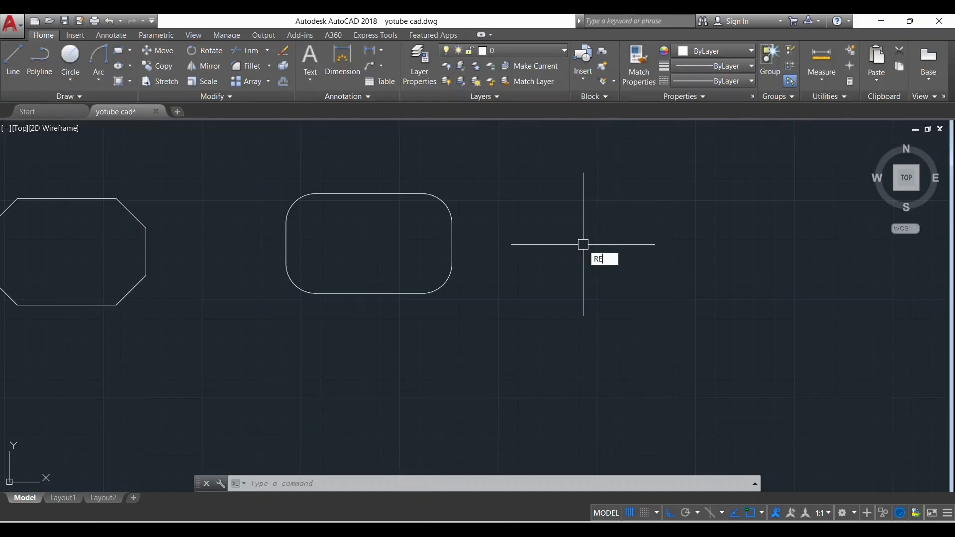
pyautogui.write('C')
pyautogui.press('Return')
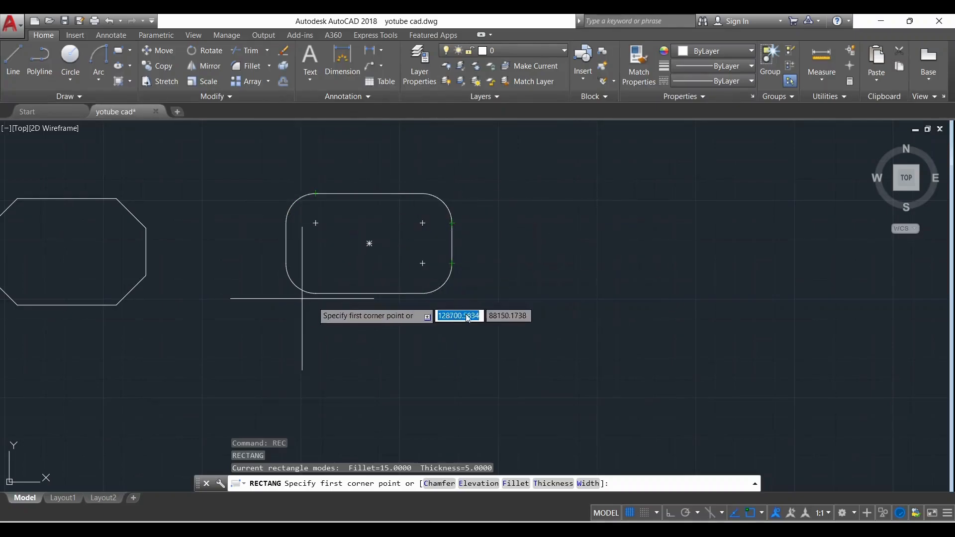
pyautogui.click(592, 484)
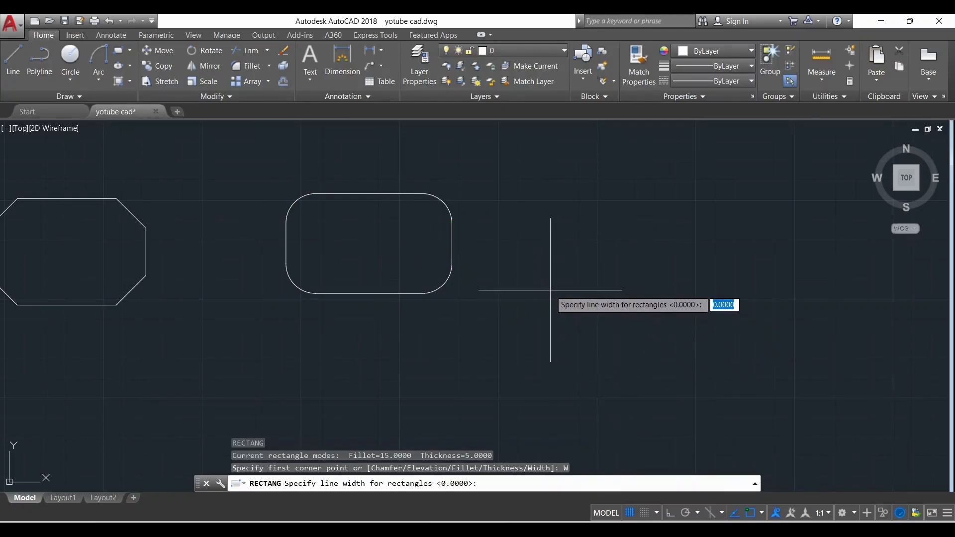
pyautogui.write('1')
pyautogui.press('Return')
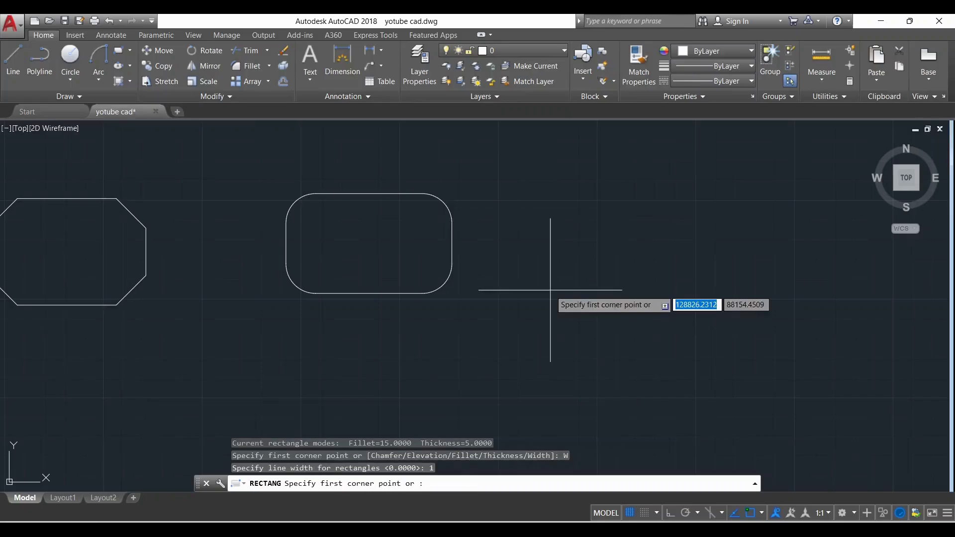
pyautogui.click(552, 292)
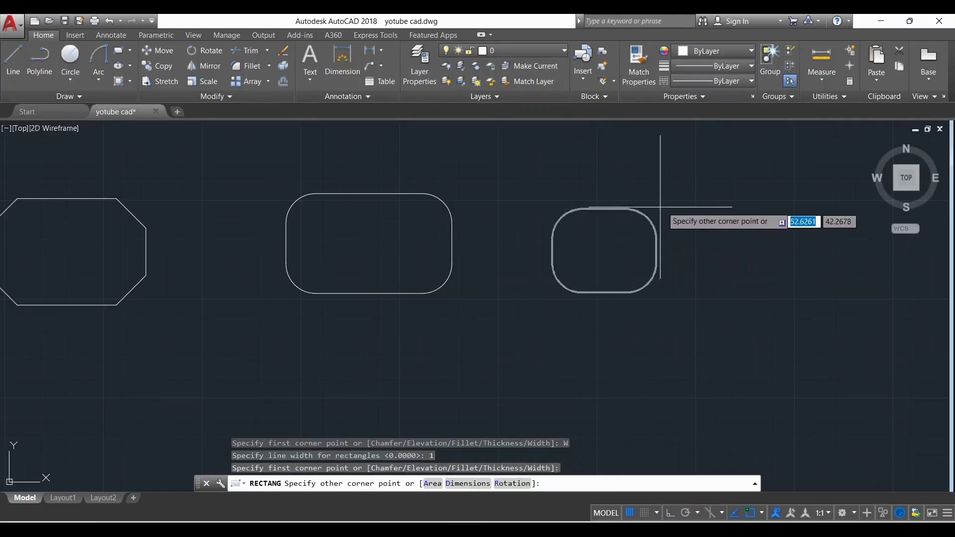
pyautogui.click(703, 194)
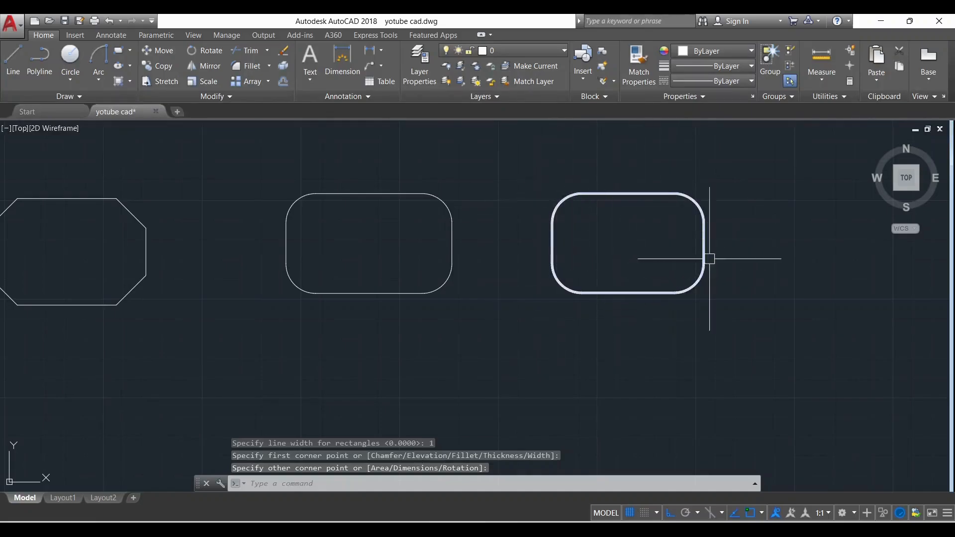
pyautogui.scroll(5, 709, 259)
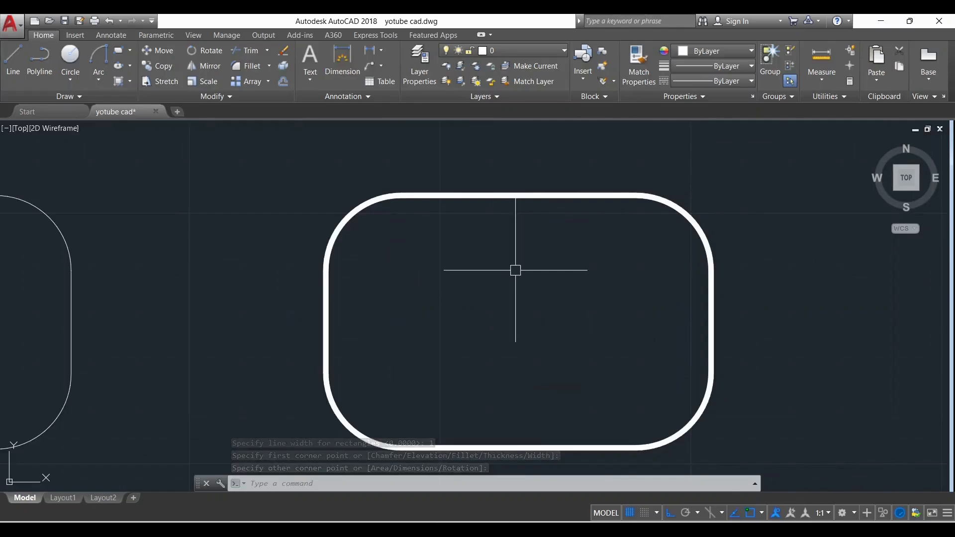
pyautogui.scroll(-4, 515, 270)
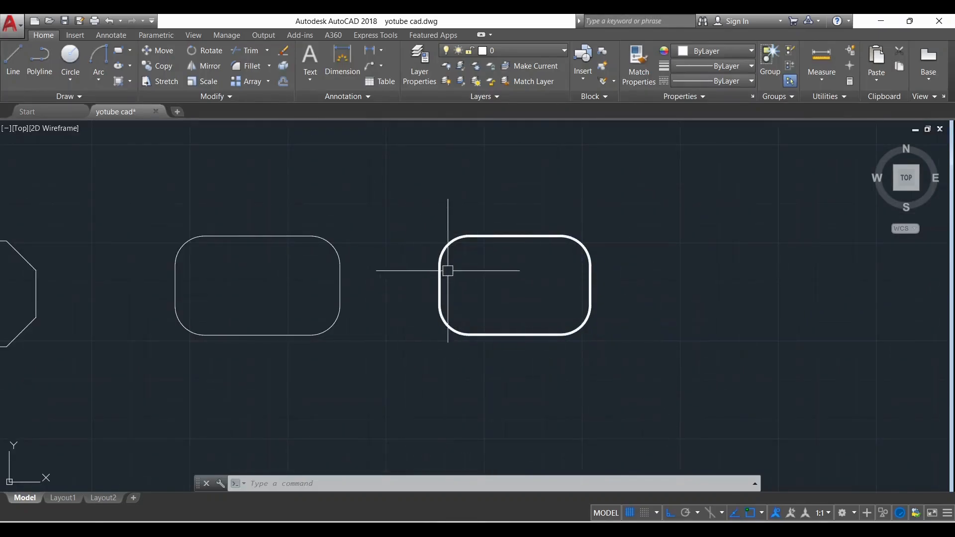
pyautogui.scroll(-3, 448, 271)
pyautogui.scroll(3, 553, 301)
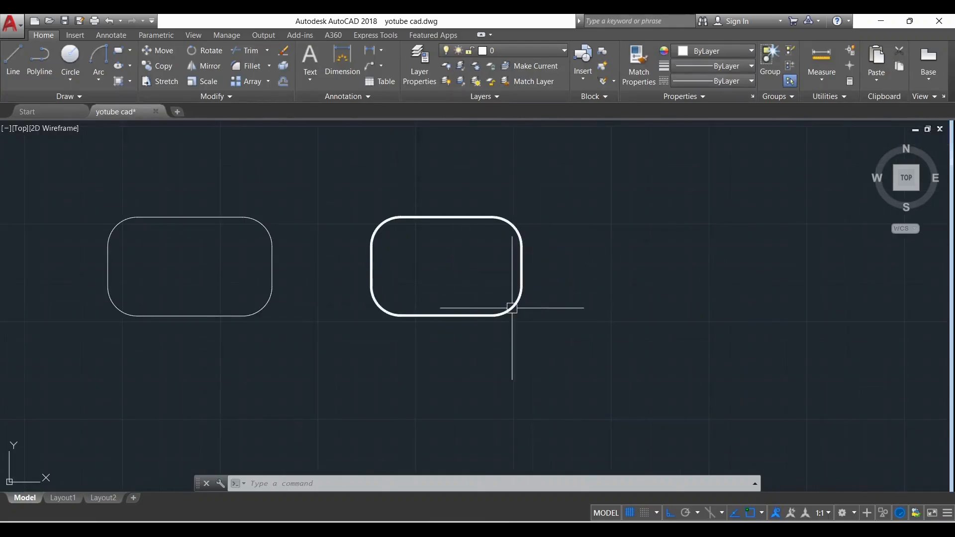
# Draw another rounded rectangle about 112 by 45 with the current fillet and width settings, right of the first thick-lined one
pyautogui.scroll(-2, 554, 274)
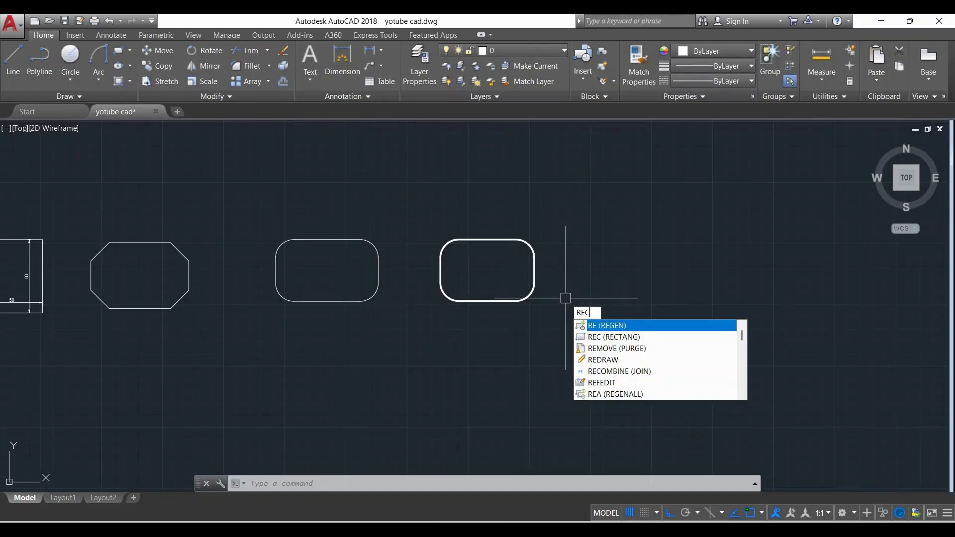
pyautogui.press('Return')
pyautogui.click(601, 297)
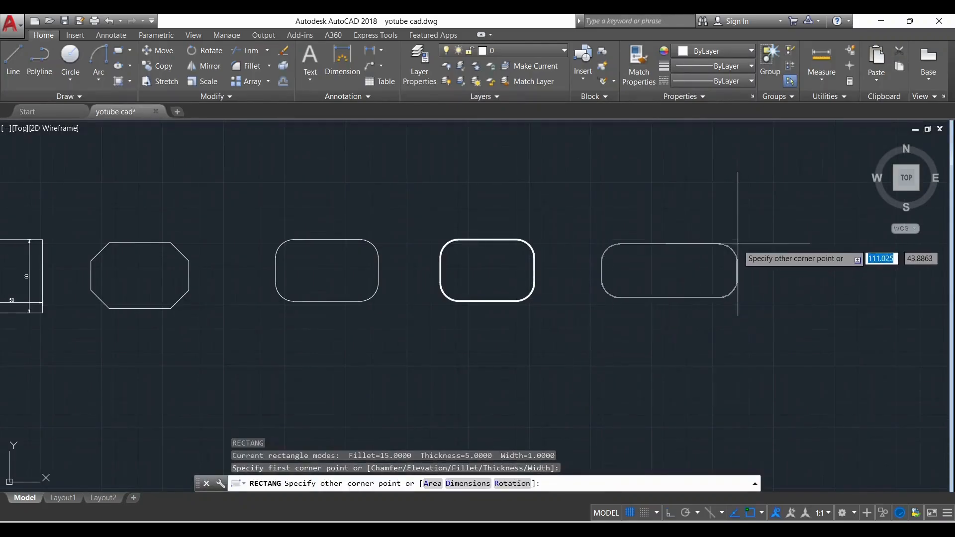
pyautogui.click(739, 242)
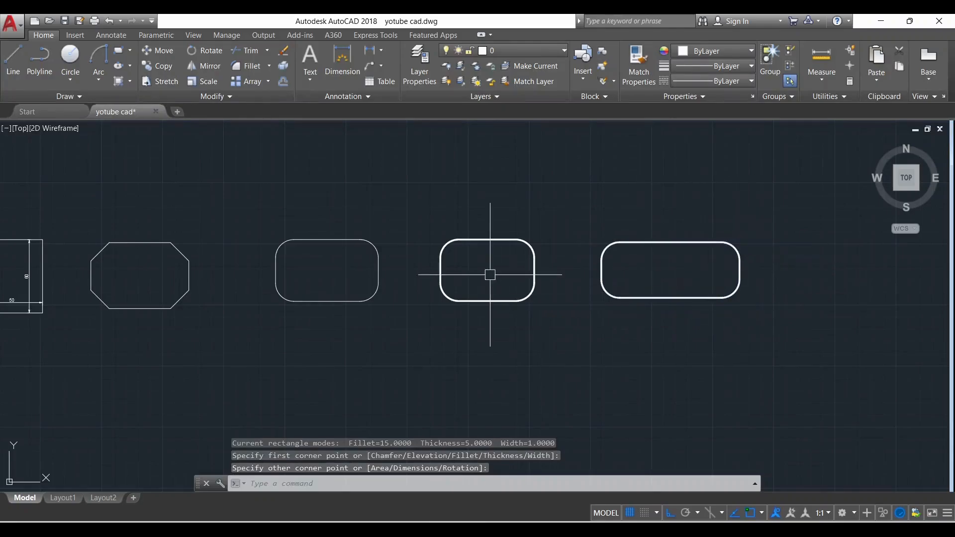
pyautogui.scroll(2, 533, 242)
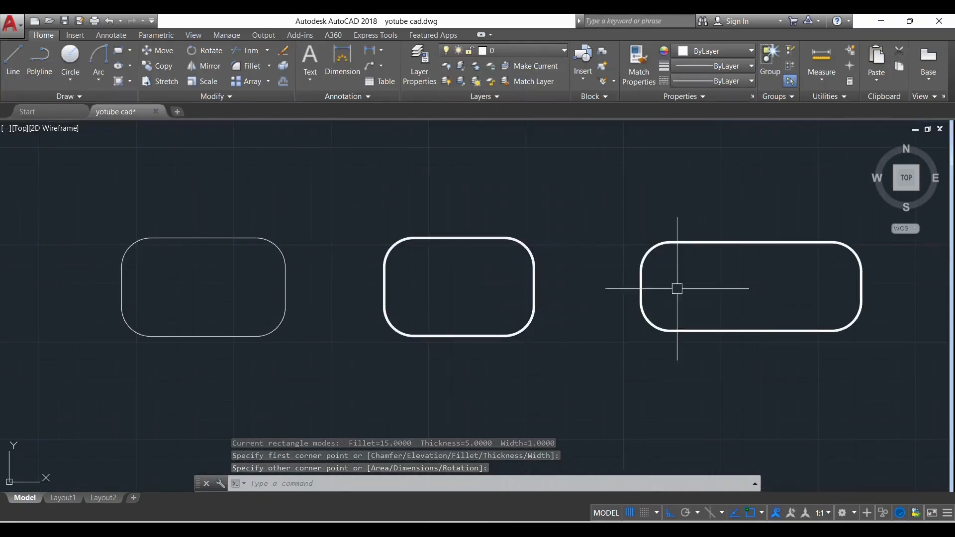
pyautogui.scroll(-2, 291, 232)
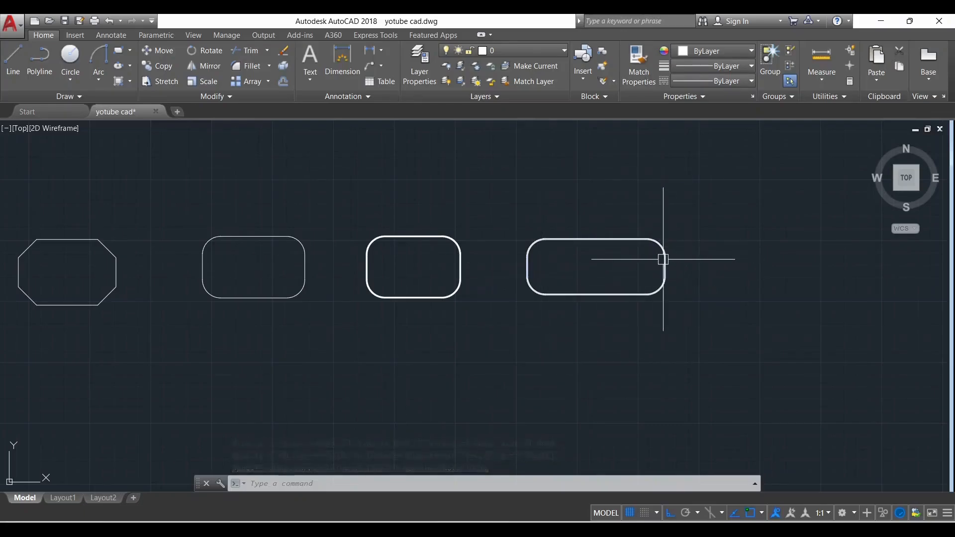
# Draw a plain rectangle with line width 0 and fillet radius 0, to the right of the long thick-lined rectangle
pyautogui.scroll(2, 678, 285)
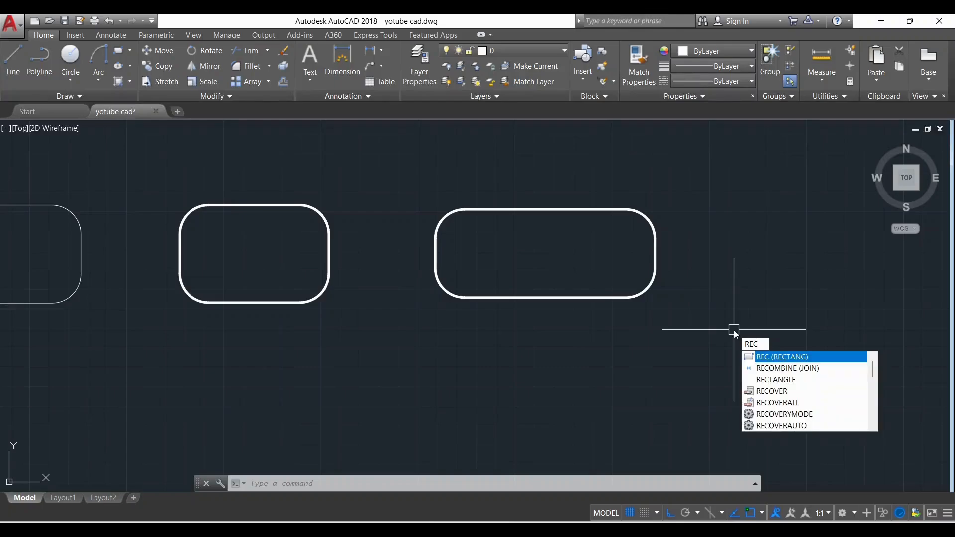
pyautogui.press('Return')
pyautogui.click(594, 485)
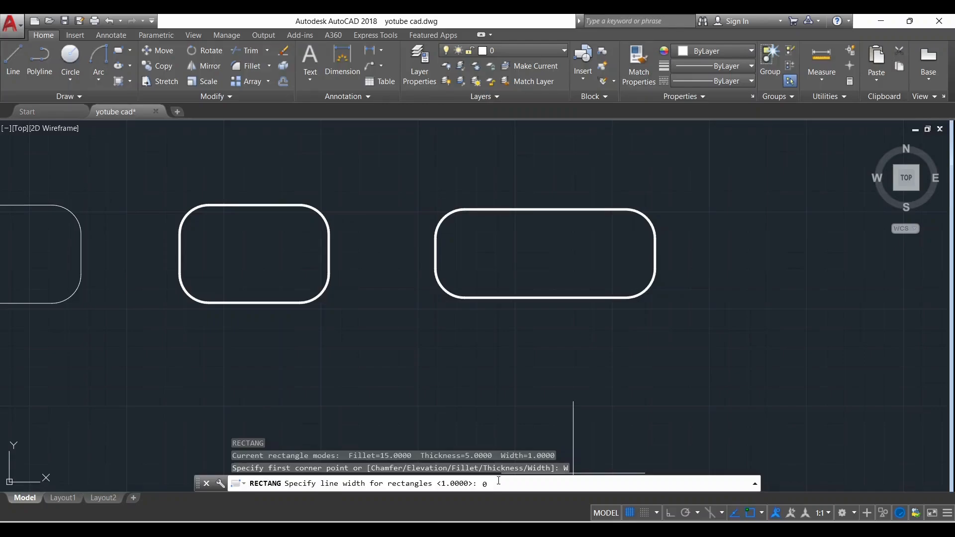
pyautogui.press('Return')
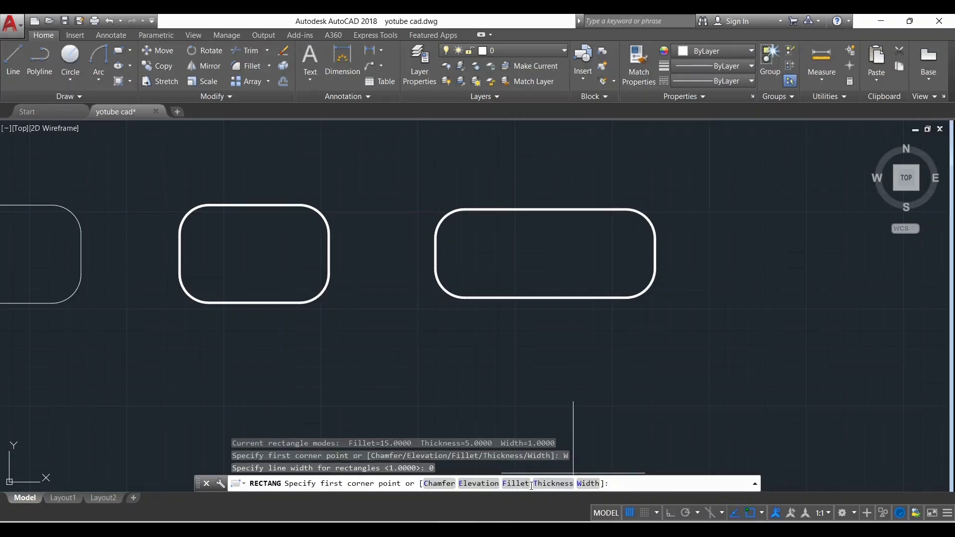
pyautogui.click(516, 483)
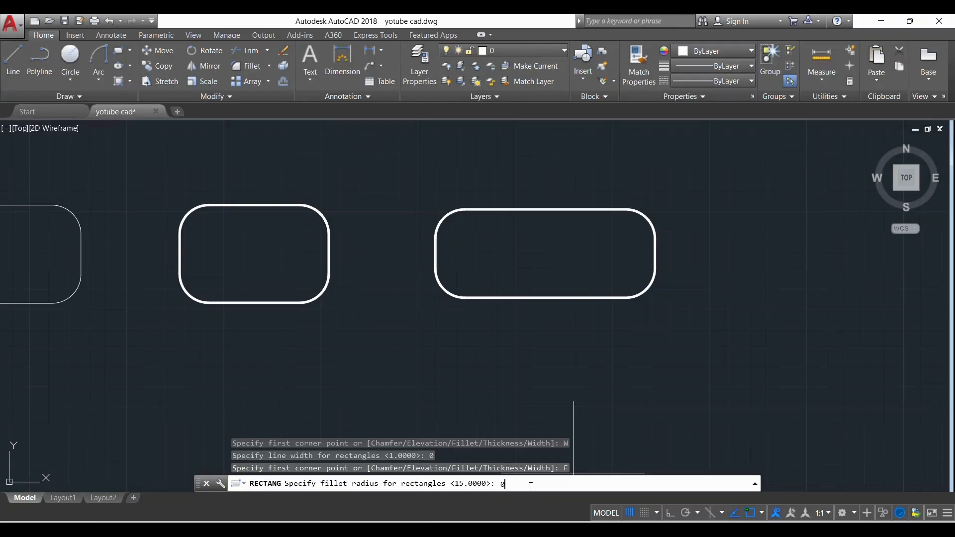
pyautogui.press('Return')
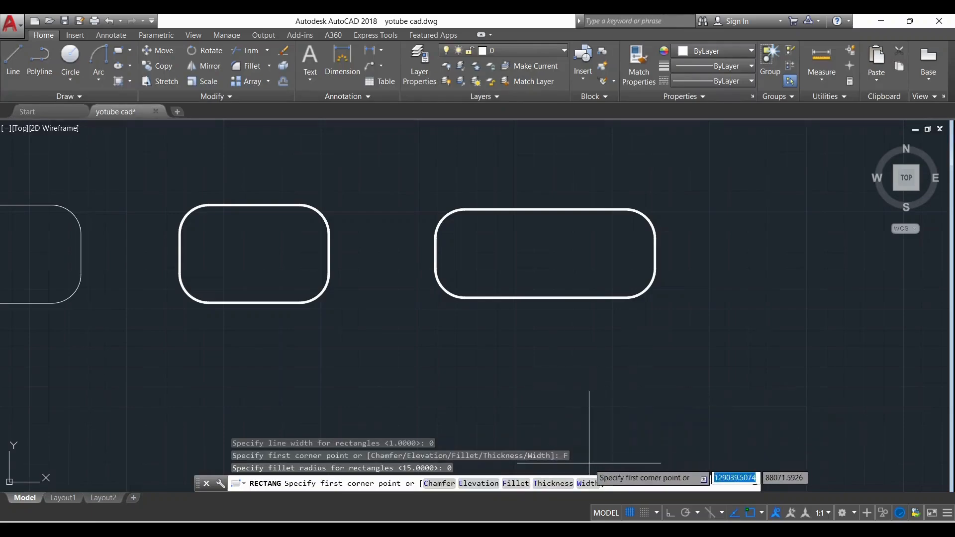
pyautogui.scroll(-3, 409, 255)
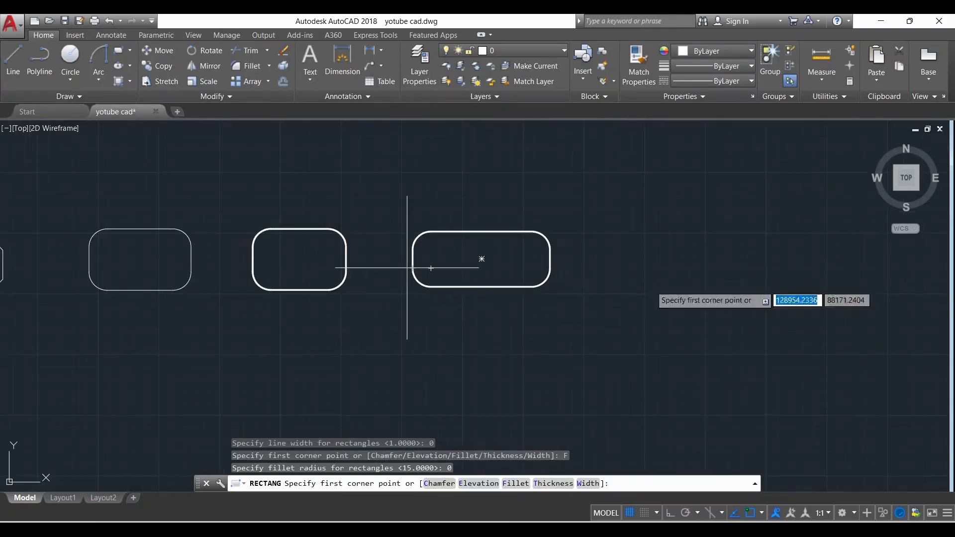
pyautogui.scroll(3, 652, 246)
pyautogui.click(561, 219)
pyautogui.click(727, 306)
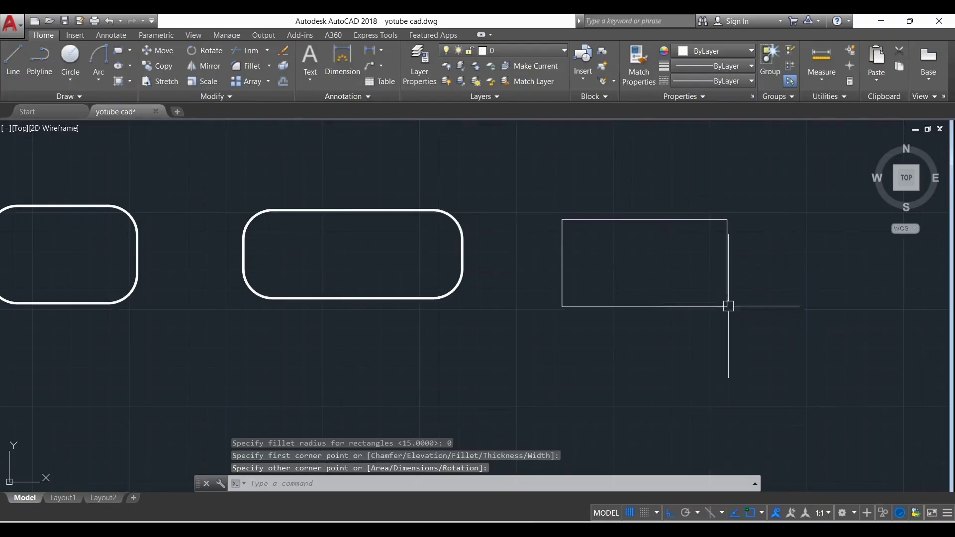
pyautogui.scroll(4, 739, 217)
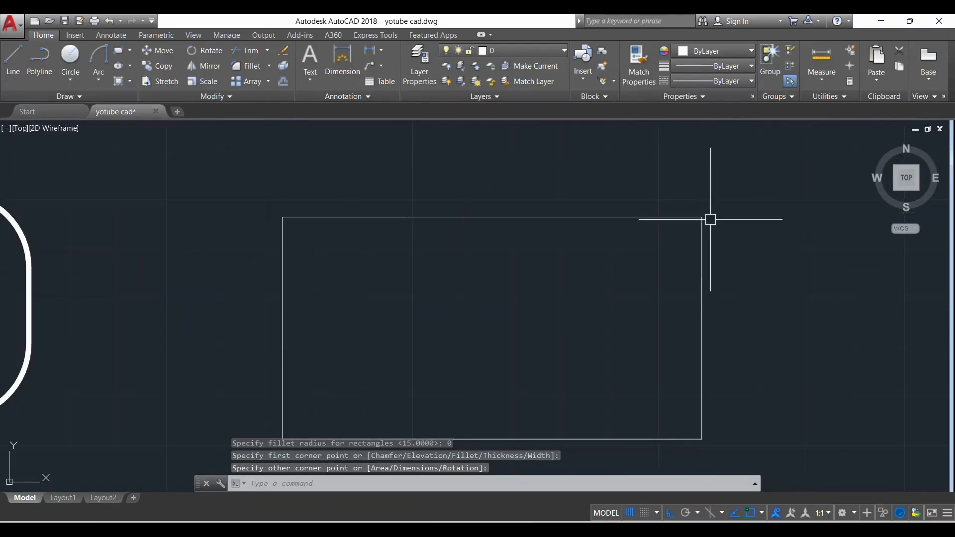
pyautogui.scroll(-2, 680, 248)
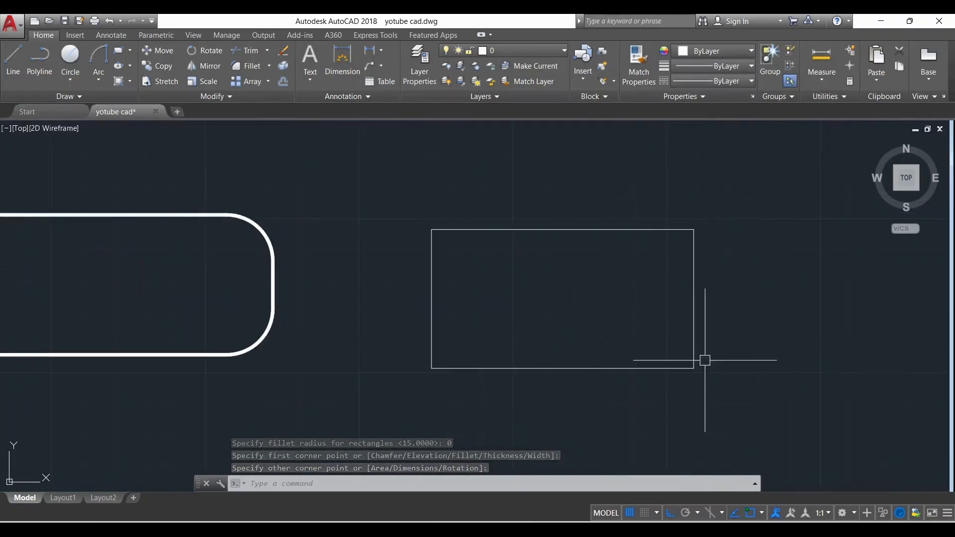
# Delete the plain thin-lined rectangle to the right of the long thick-lined rounded rectangle
pyautogui.scroll(-2, 629, 326)
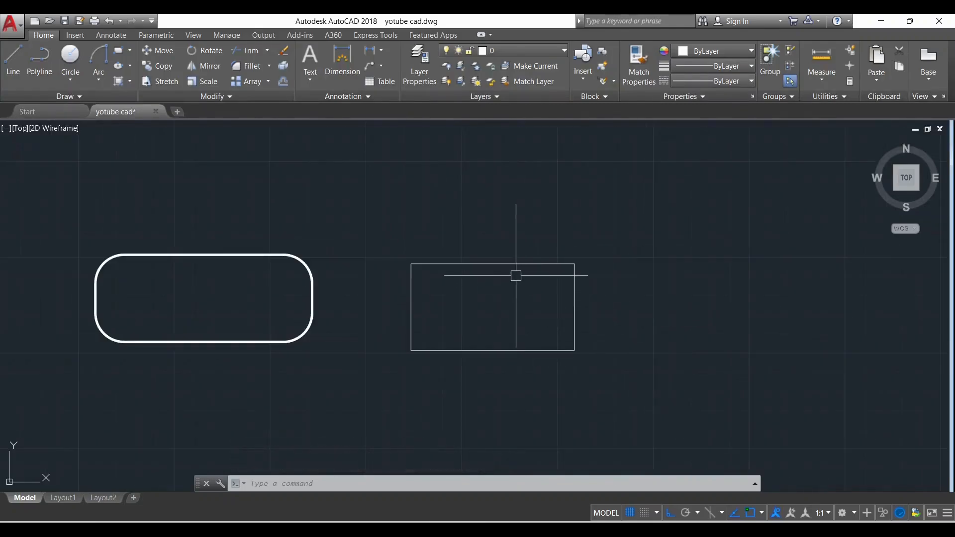
pyautogui.scroll(4, 495, 259)
pyautogui.scroll(-3, 479, 316)
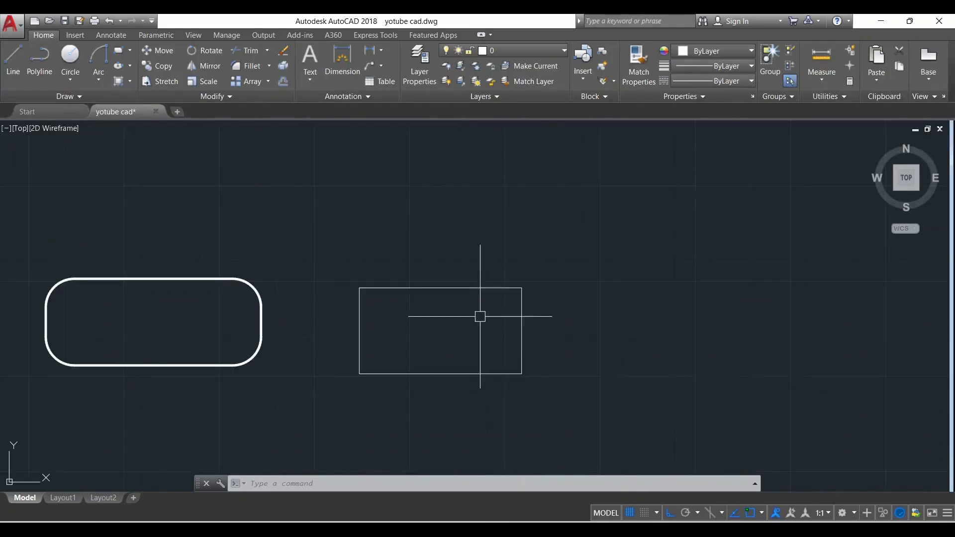
pyautogui.click(564, 401)
pyautogui.click(494, 330)
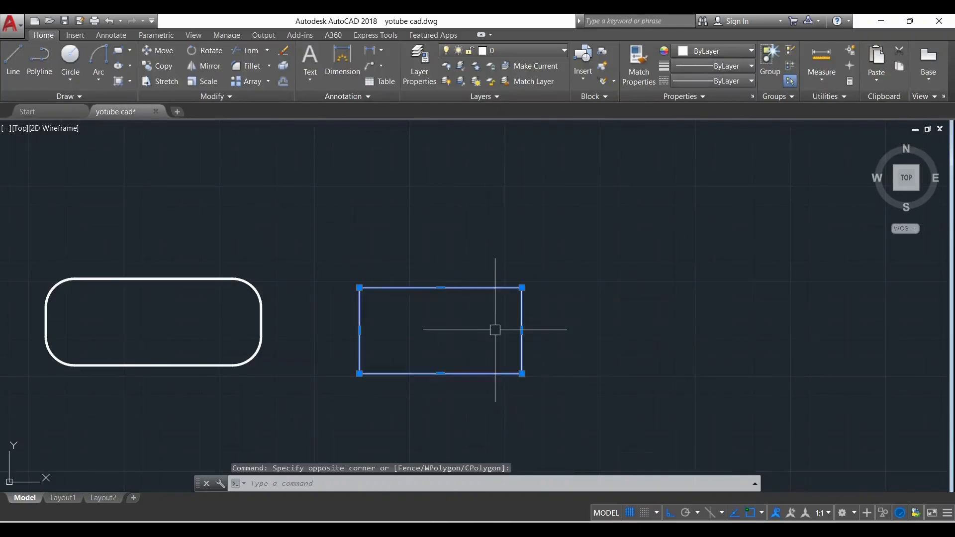
pyautogui.press('Delete')
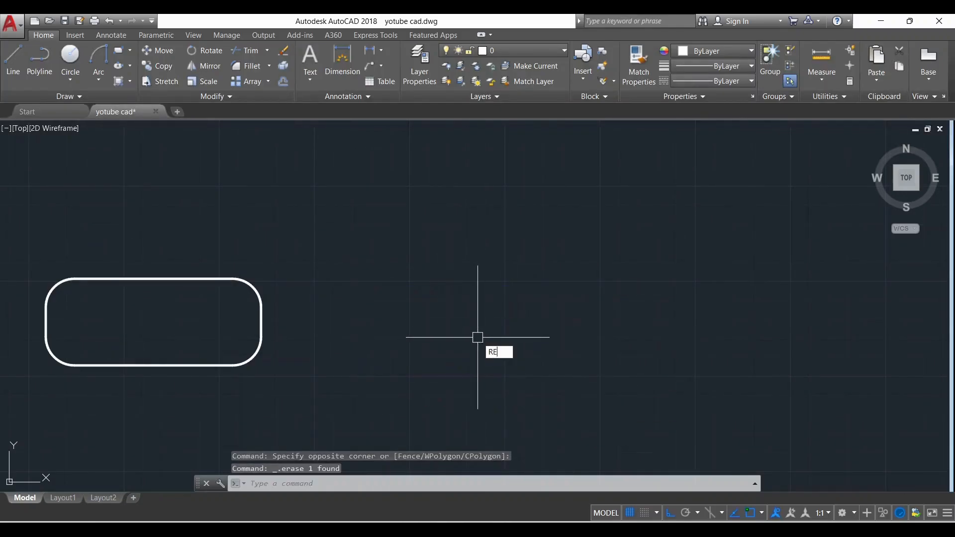
# Draw a rectangle by area 500 with length 30, to the right of the long thick-lined rounded rectangle
pyautogui.write('c')
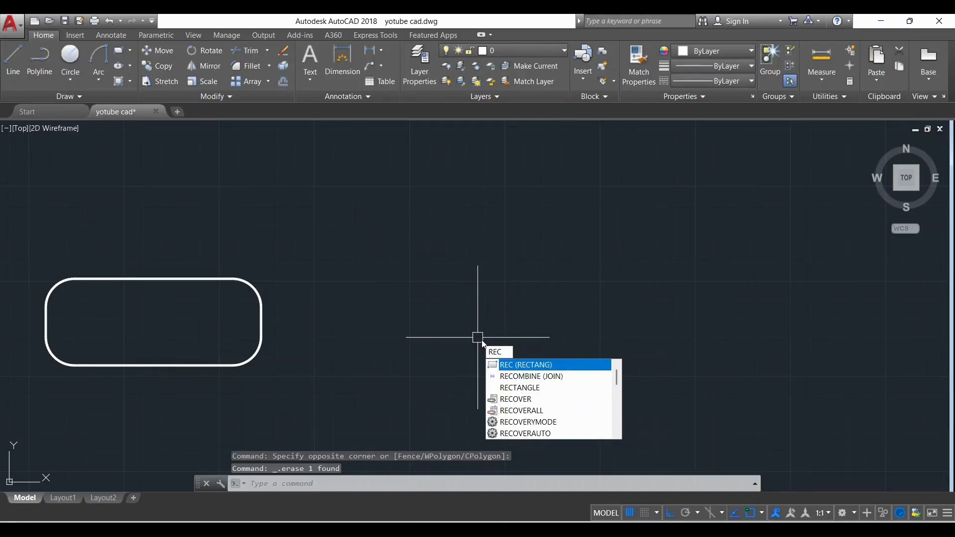
pyautogui.press('Return')
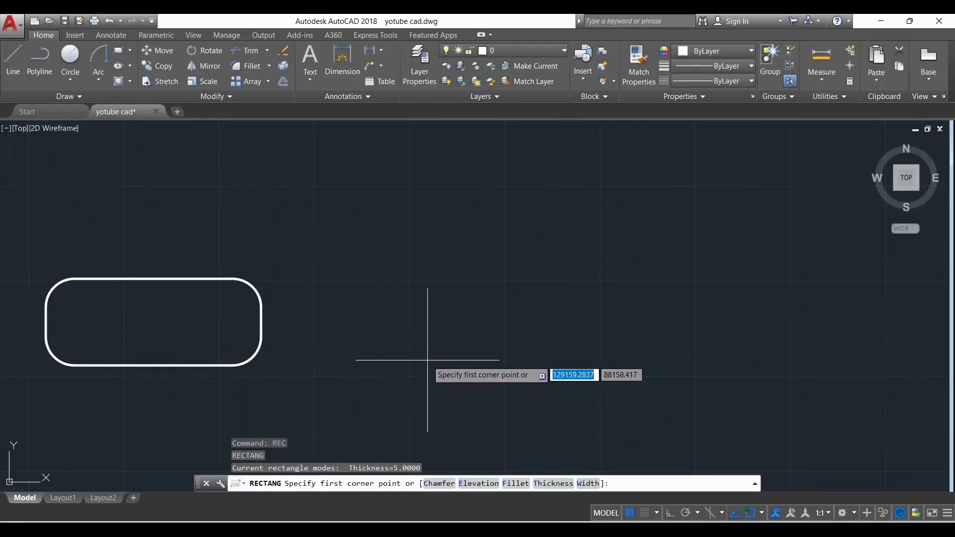
pyautogui.click(426, 360)
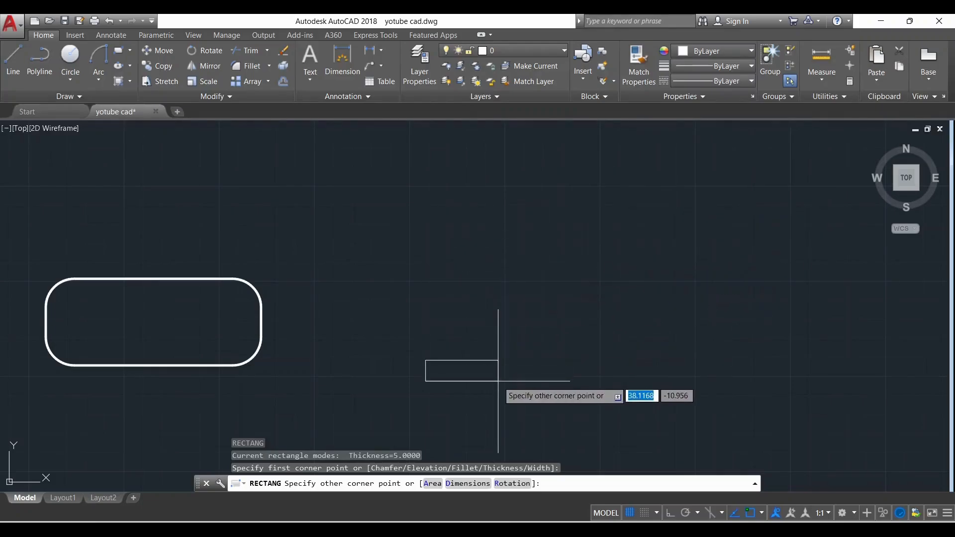
pyautogui.click(433, 483)
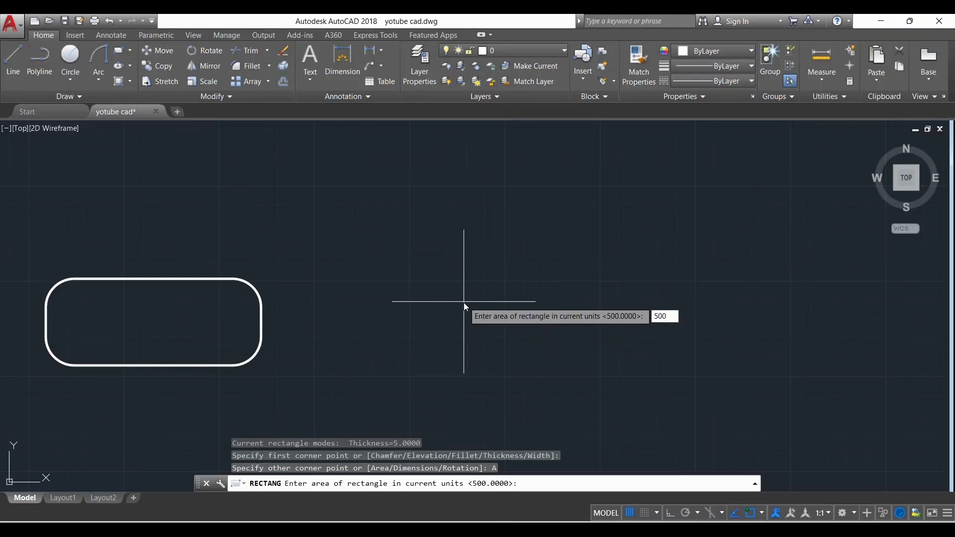
pyautogui.press('Return')
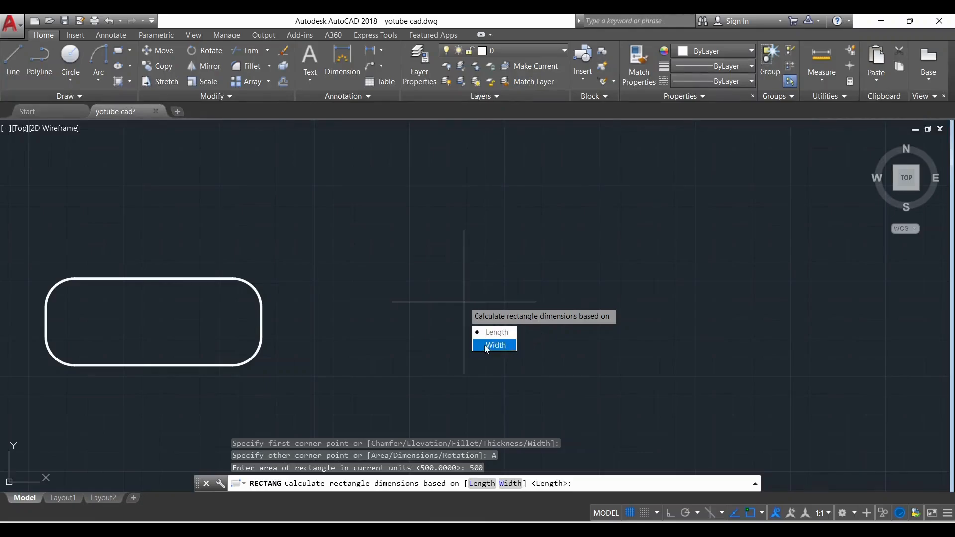
pyautogui.click(498, 333)
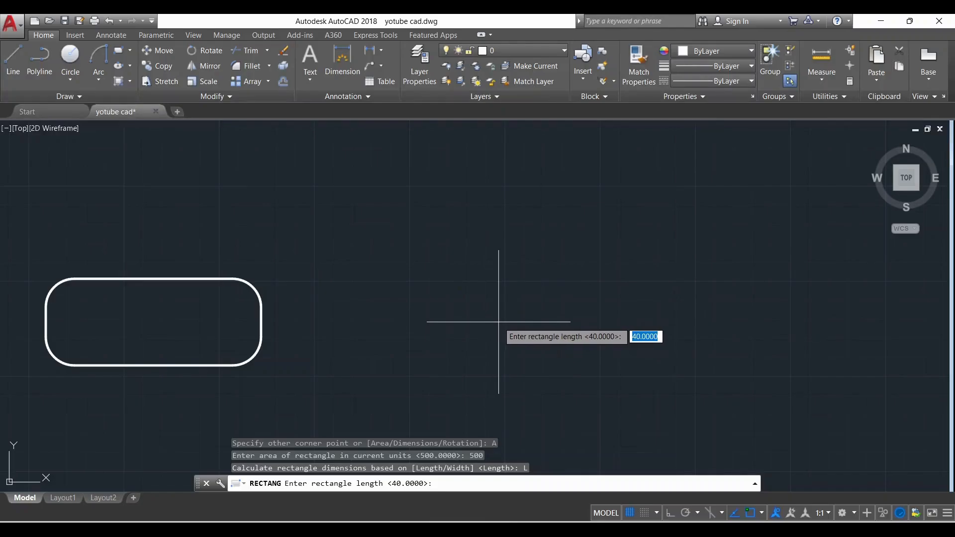
pyautogui.press('Return')
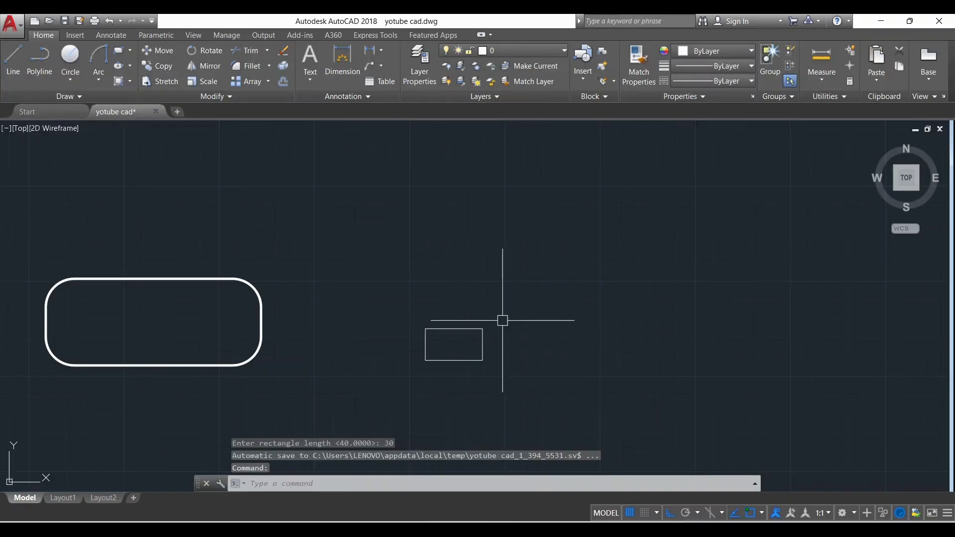
# Add a horizontal linear dimension for the new rectangle's length, placed inside it just above the lower edge
pyautogui.scroll(5, 450, 373)
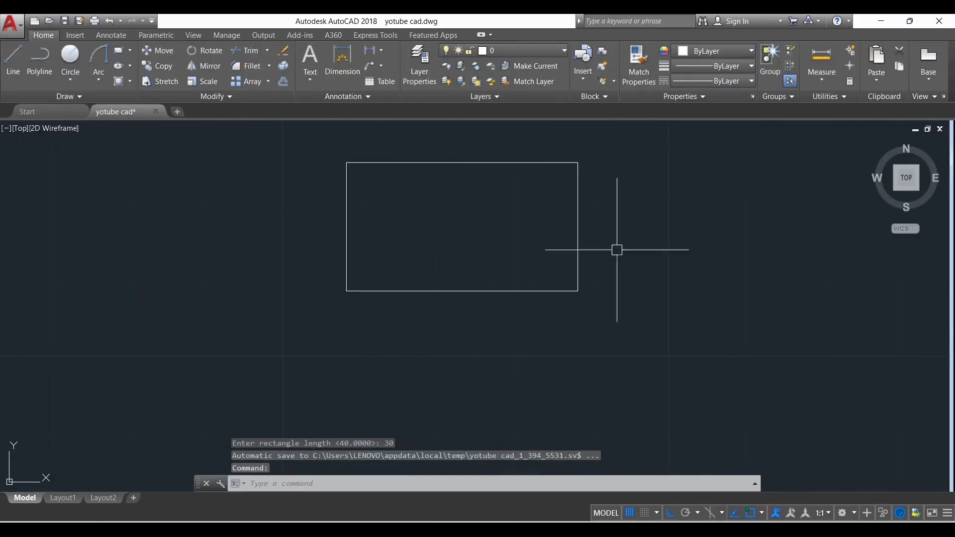
pyautogui.scroll(-2, 499, 281)
pyautogui.scroll(2, 516, 265)
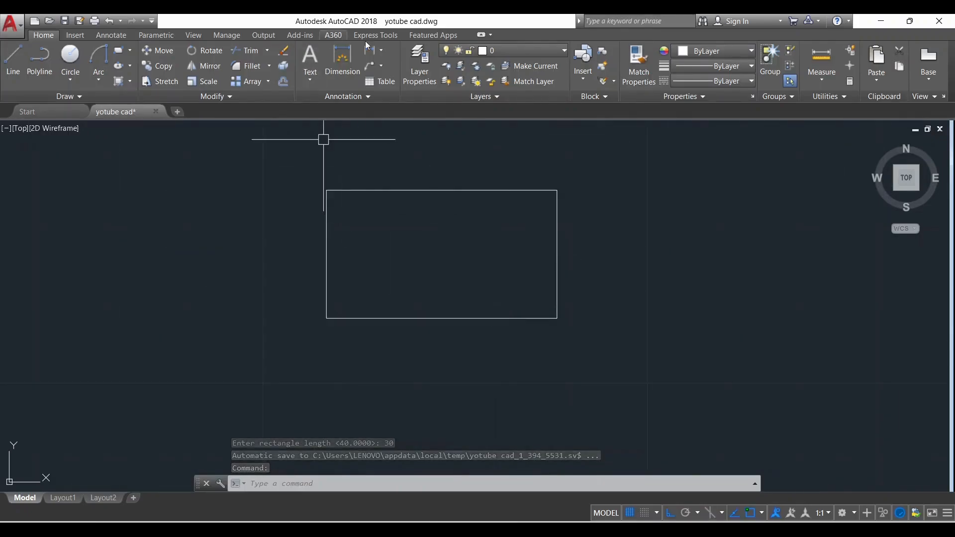
pyautogui.click(375, 54)
pyautogui.click(327, 292)
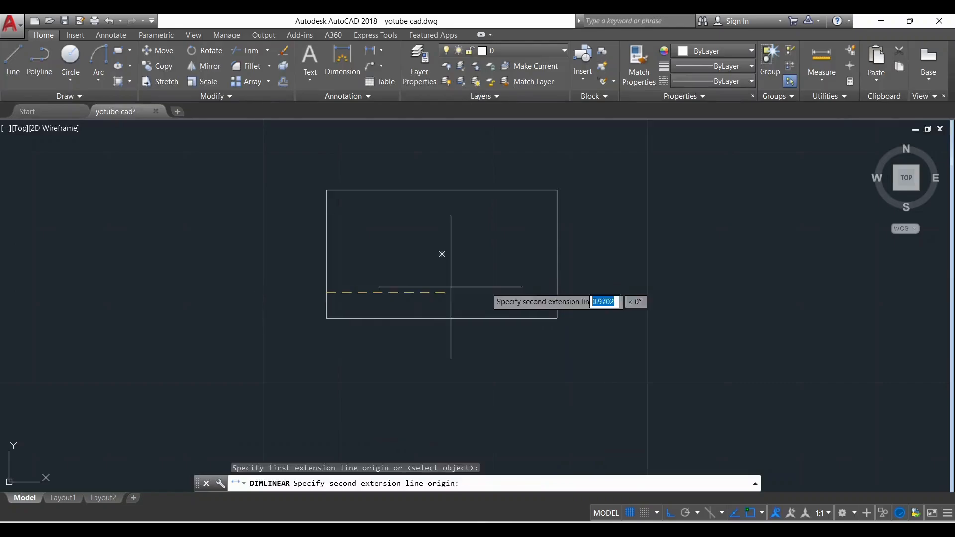
pyautogui.click(556, 292)
pyautogui.click(530, 298)
# Add a vertical linear dimension for the rectangle's height, placed inside it near the right edge
pyautogui.press('Return')
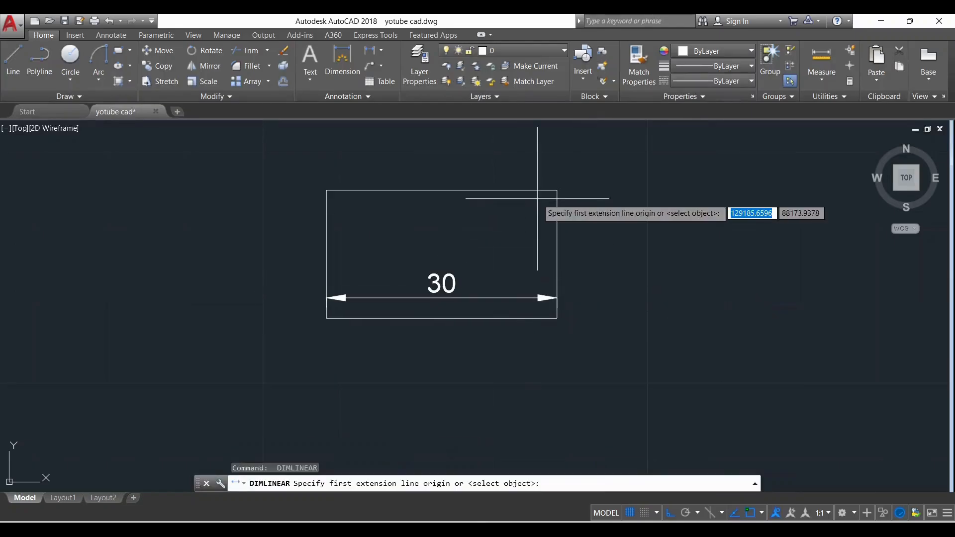
pyautogui.click(533, 194)
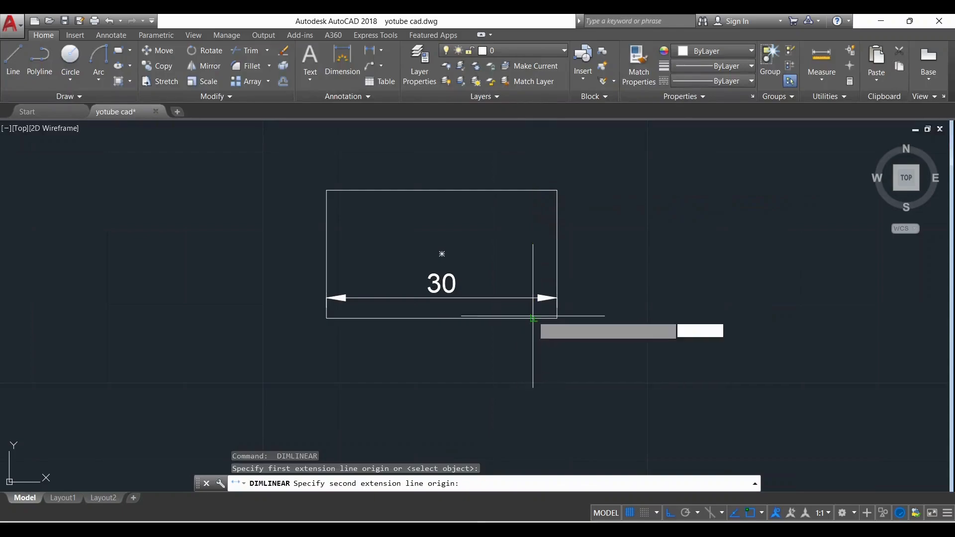
pyautogui.click(530, 317)
pyautogui.click(536, 238)
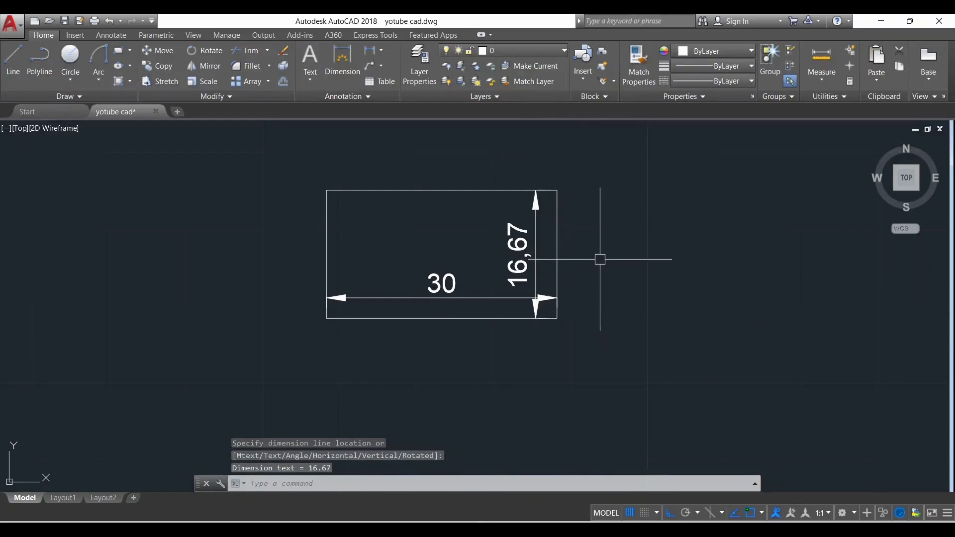
pyautogui.scroll(2, 523, 286)
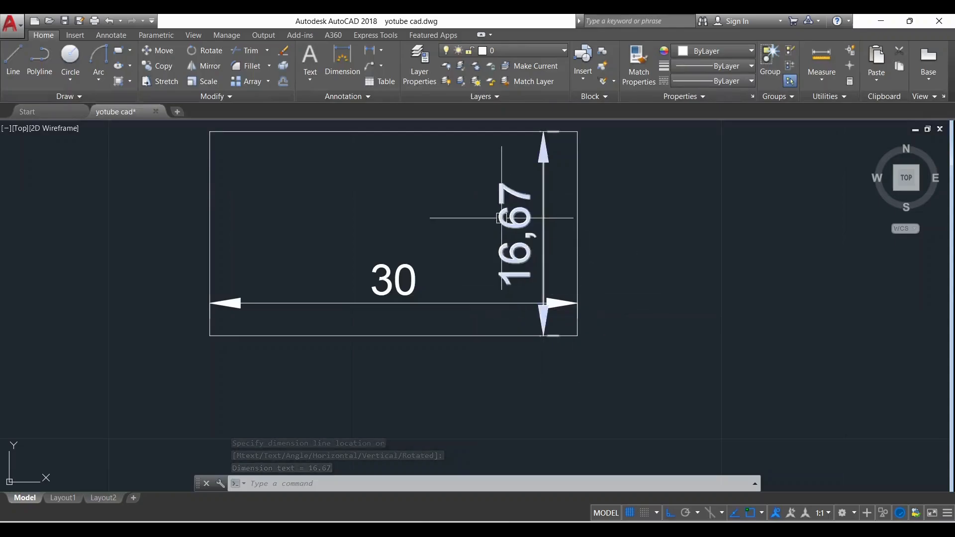
pyautogui.scroll(-2, 501, 217)
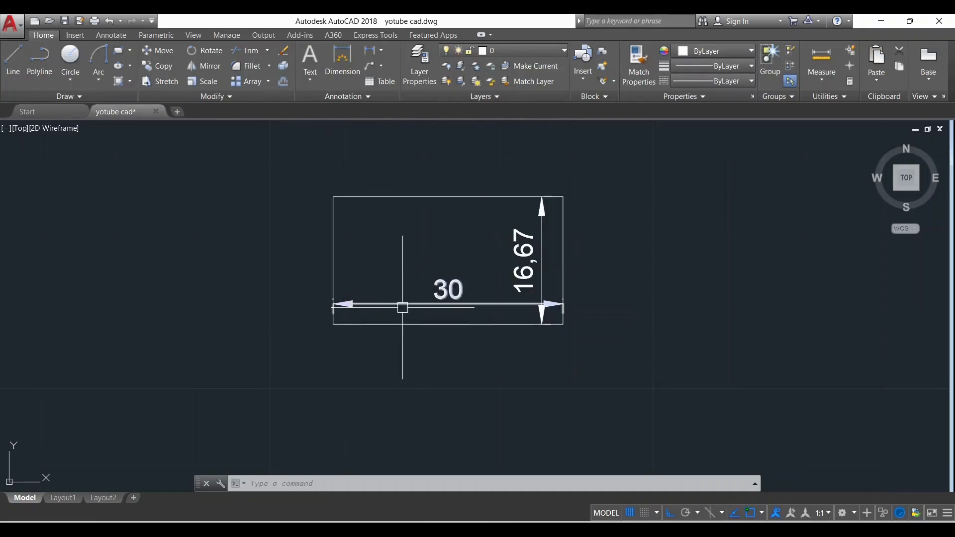
pyautogui.scroll(2, 461, 254)
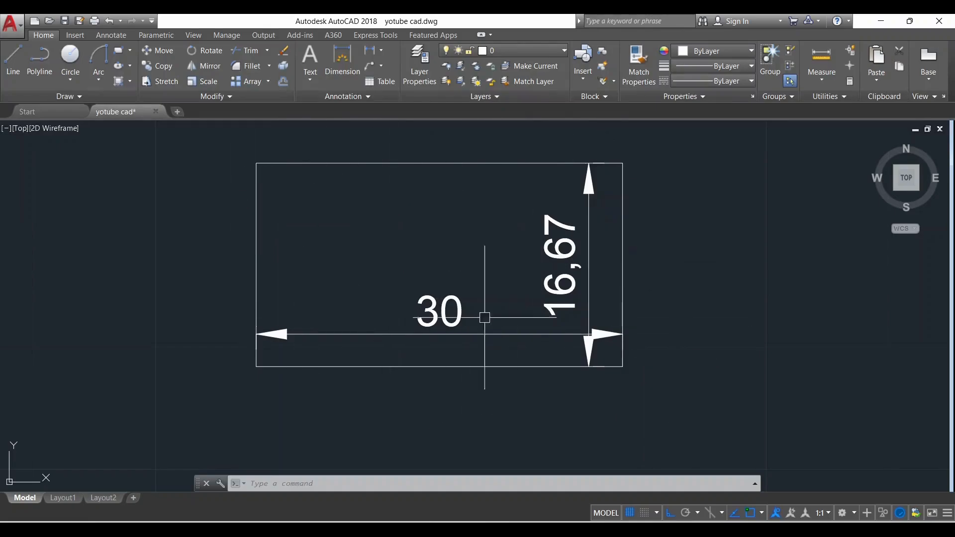
pyautogui.scroll(-2, 359, 301)
pyautogui.scroll(2, 490, 265)
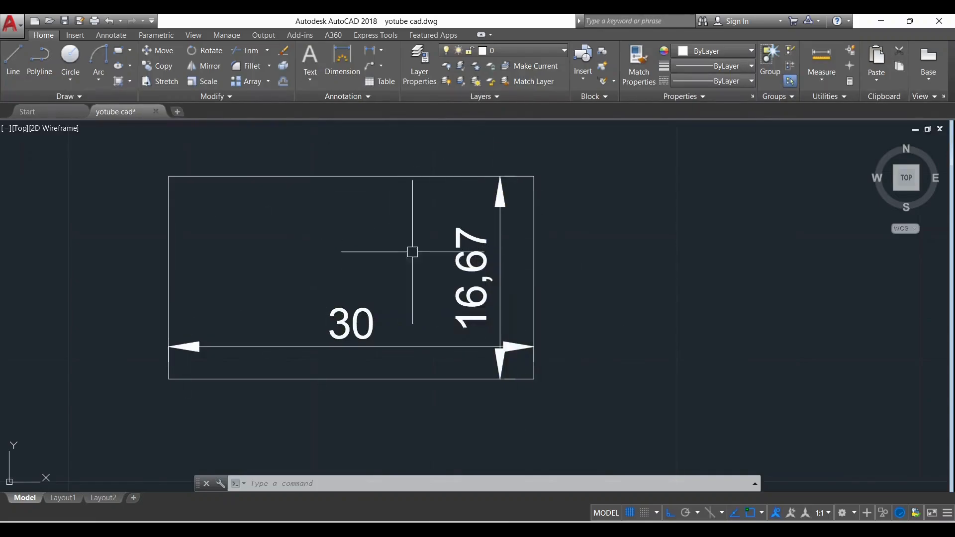
# Draw an upright three-sided polygon inscribed in a circle, to the right of the dimensioned rectangle
pyautogui.click(131, 50)
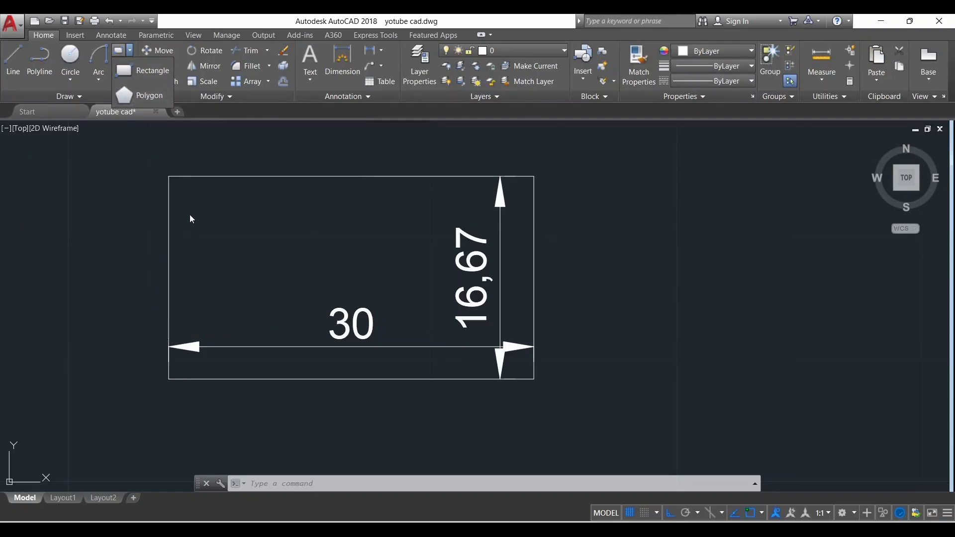
pyautogui.click(145, 95)
pyautogui.scroll(-4, 227, 220)
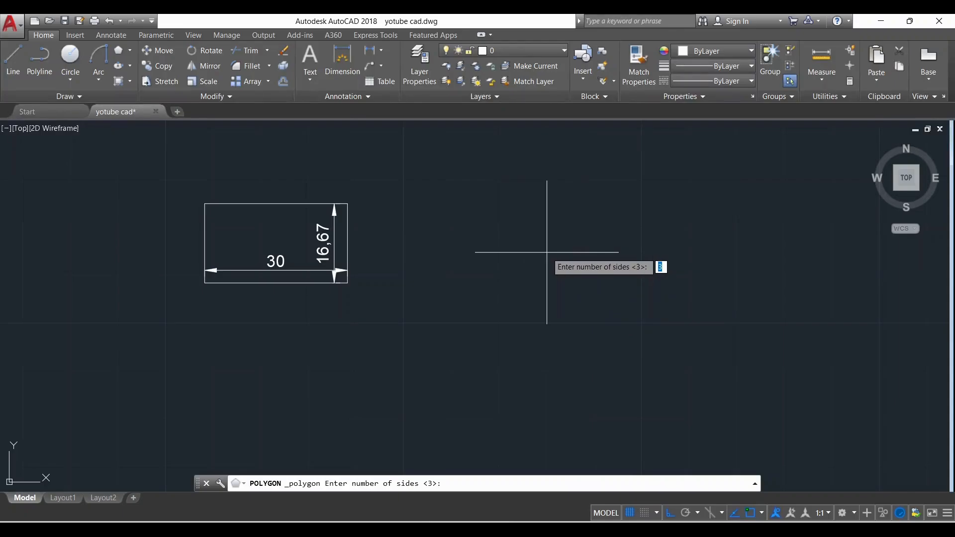
pyautogui.press('Return')
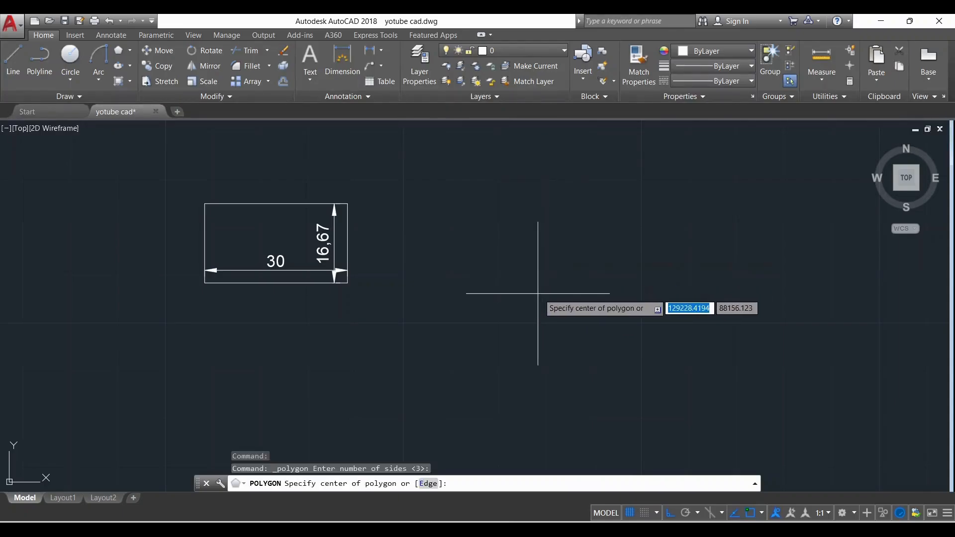
pyautogui.click(539, 293)
pyautogui.click(600, 330)
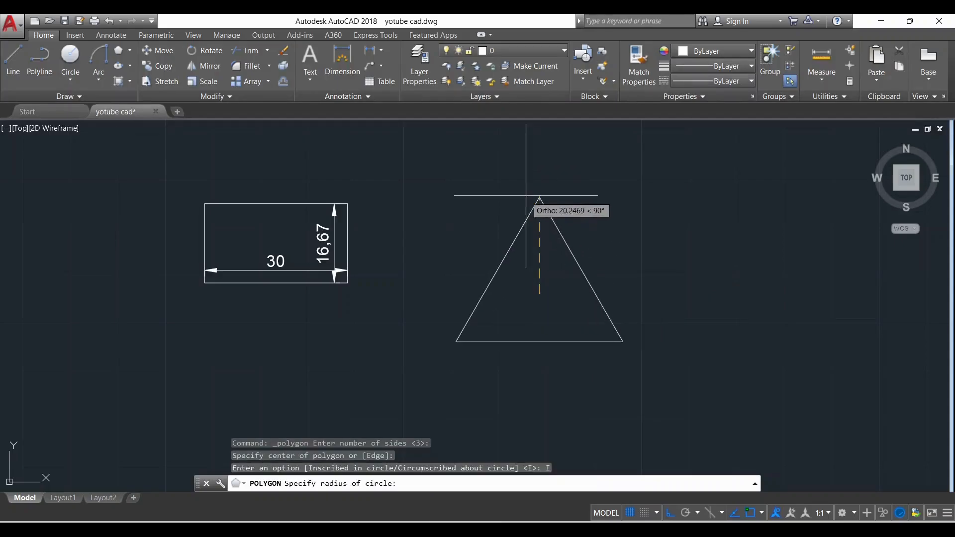
pyautogui.click(540, 221)
# Draw an upright five-sided polygon inscribed in a circle, to the right of the triangle
pyautogui.scroll(2, 581, 273)
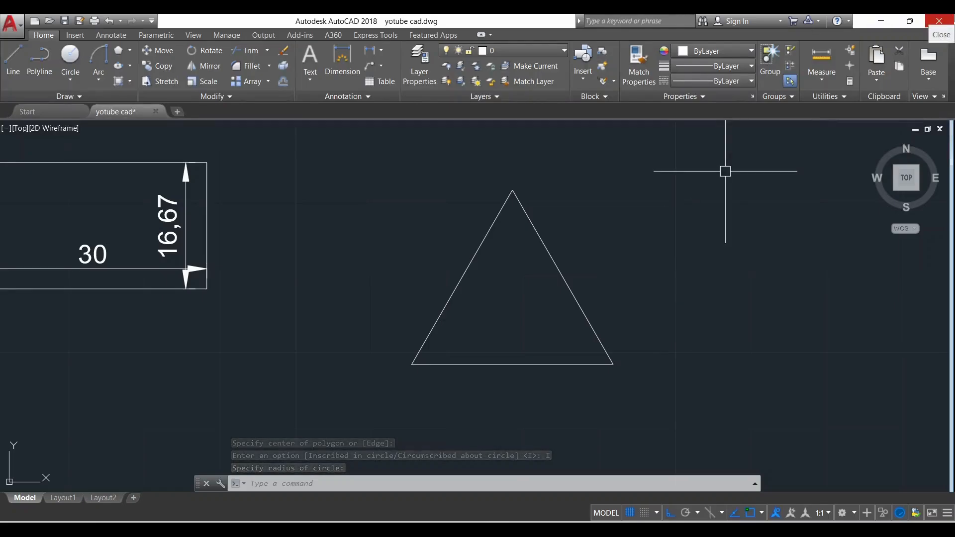
pyautogui.scroll(-2, 341, 226)
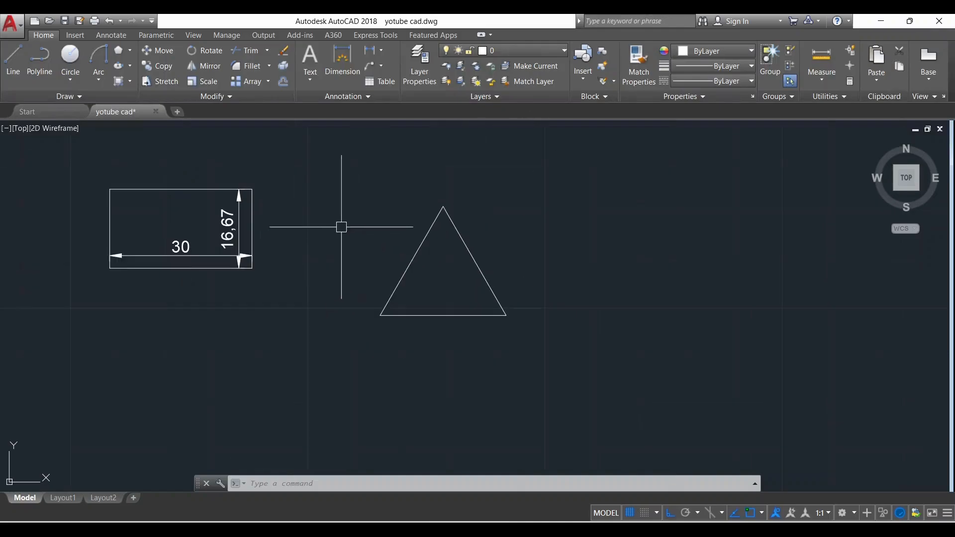
pyautogui.click(119, 51)
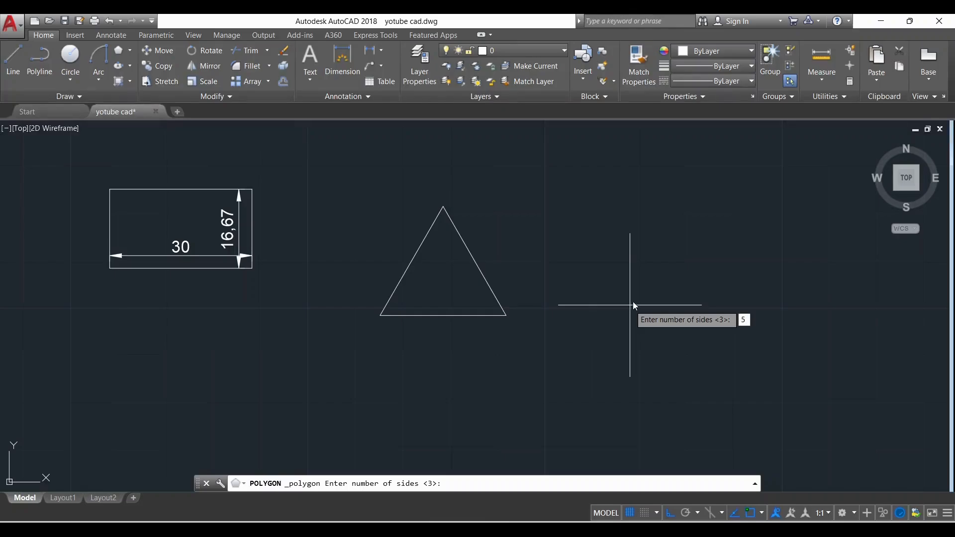
pyautogui.write('5')
pyautogui.press('Return')
pyautogui.click(676, 299)
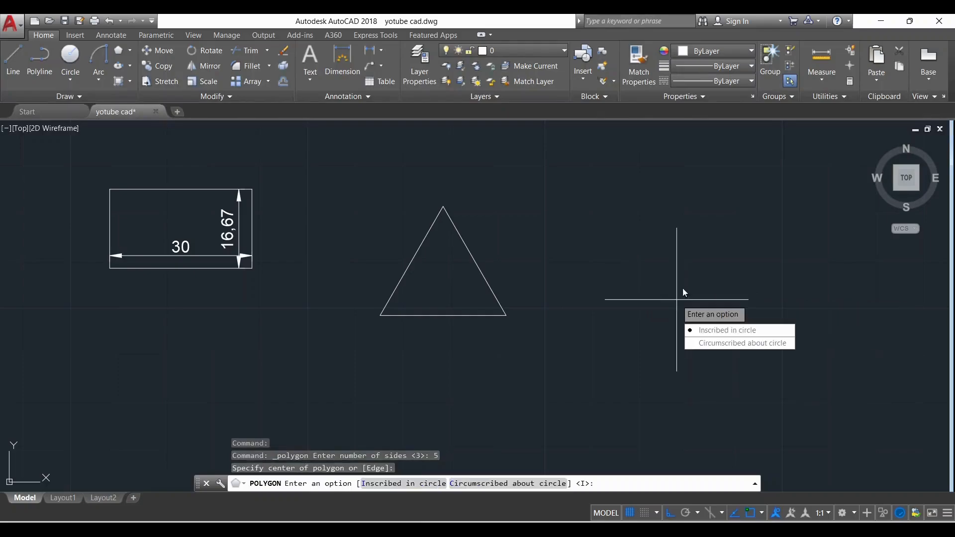
pyautogui.click(736, 331)
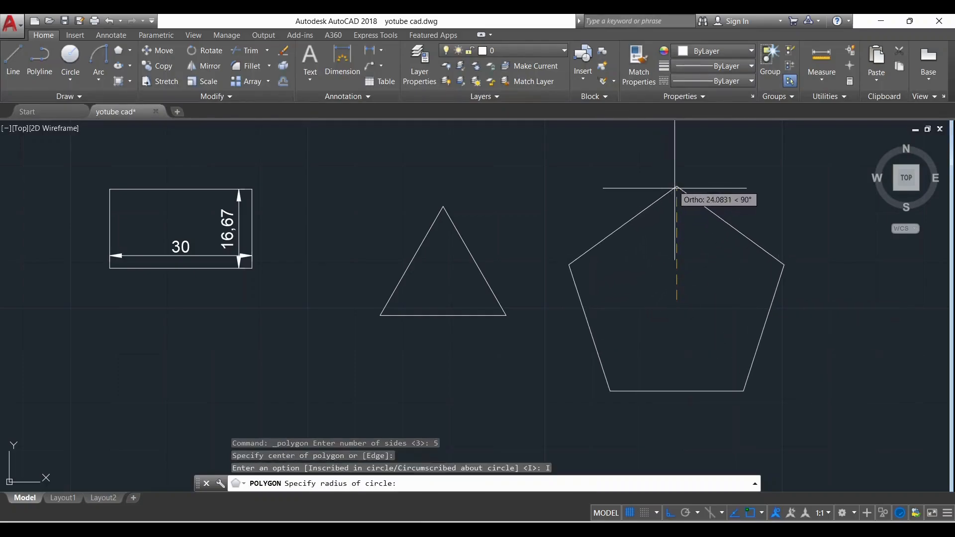
pyautogui.click(676, 234)
# Draw an upright six-sided polygon inscribed in a circle, to the right of the pentagon
pyautogui.scroll(2, 801, 337)
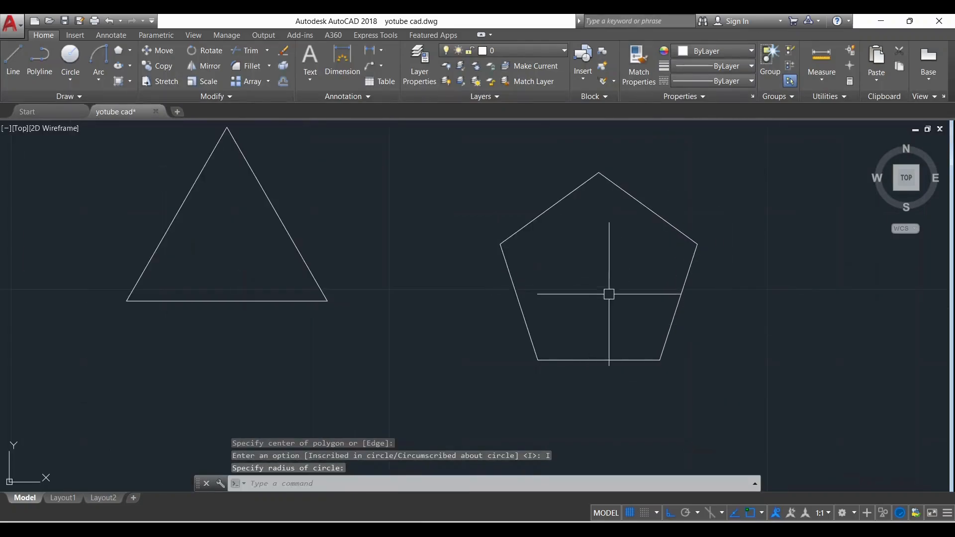
pyautogui.scroll(-2, 567, 267)
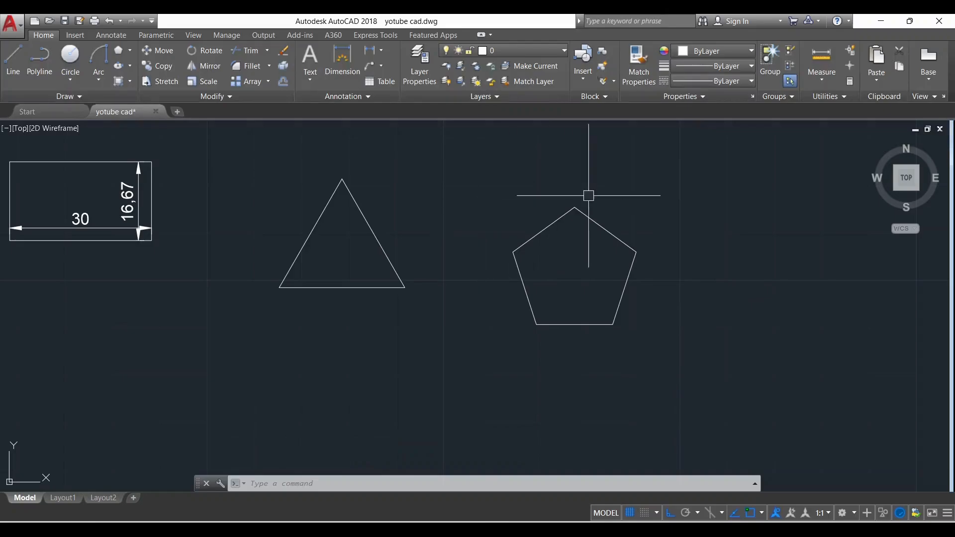
pyautogui.click(120, 51)
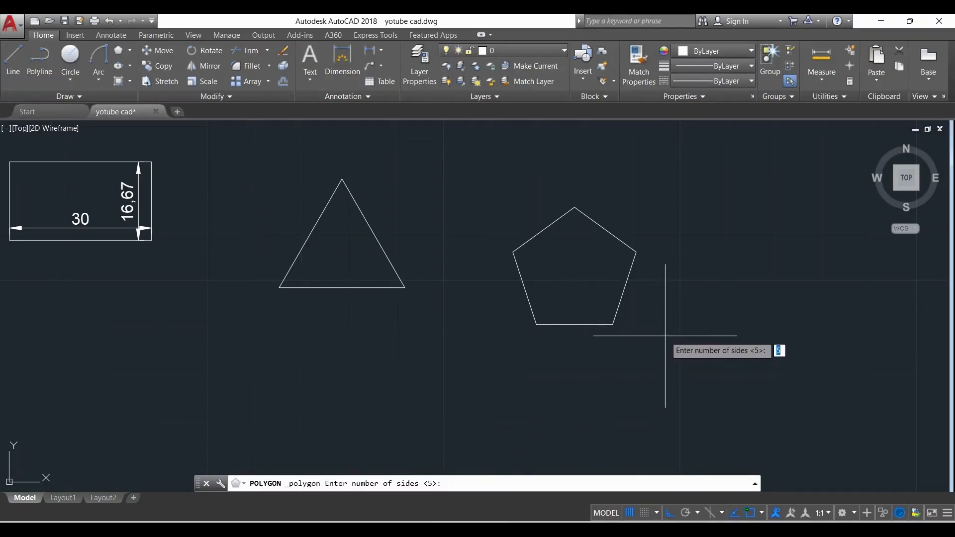
pyautogui.press('Return')
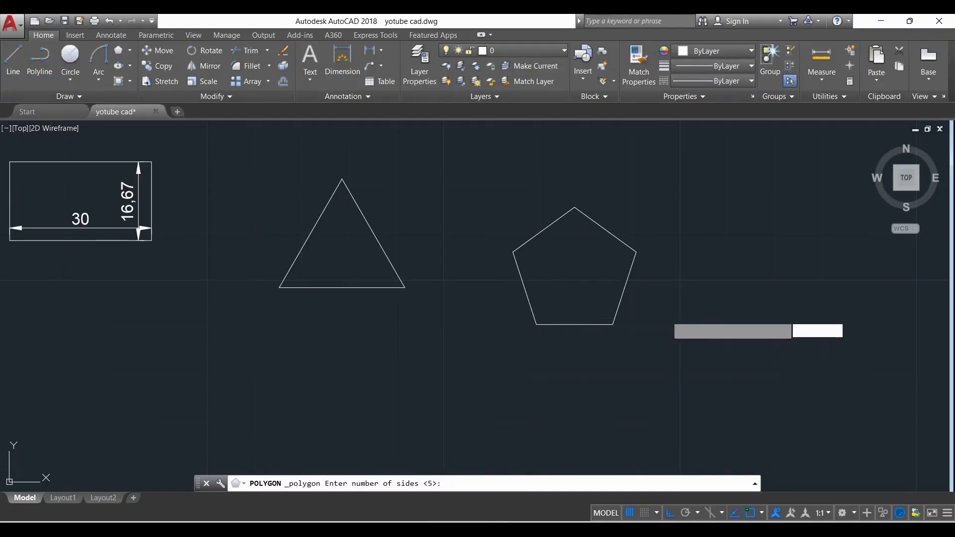
pyautogui.scroll(-2, 647, 314)
pyautogui.click(732, 285)
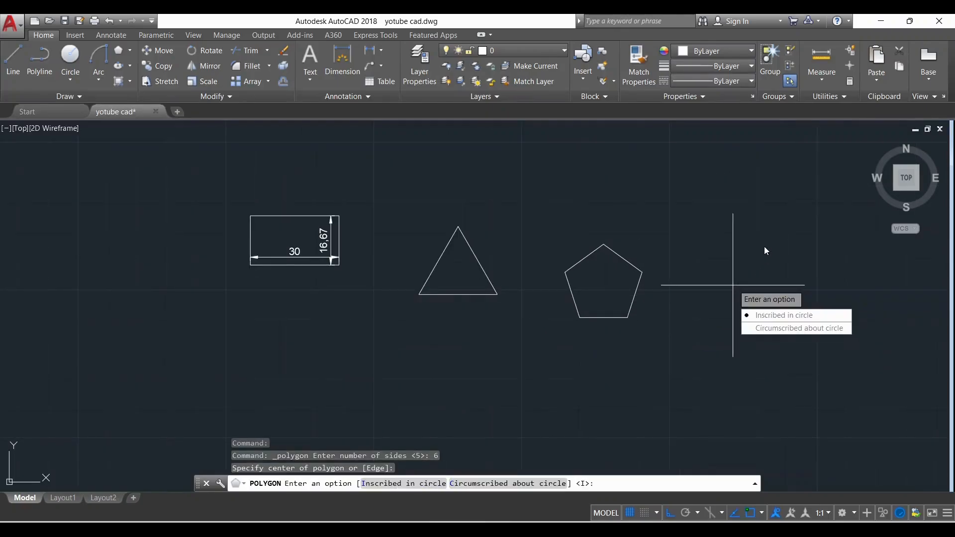
pyautogui.click(784, 315)
pyautogui.click(740, 228)
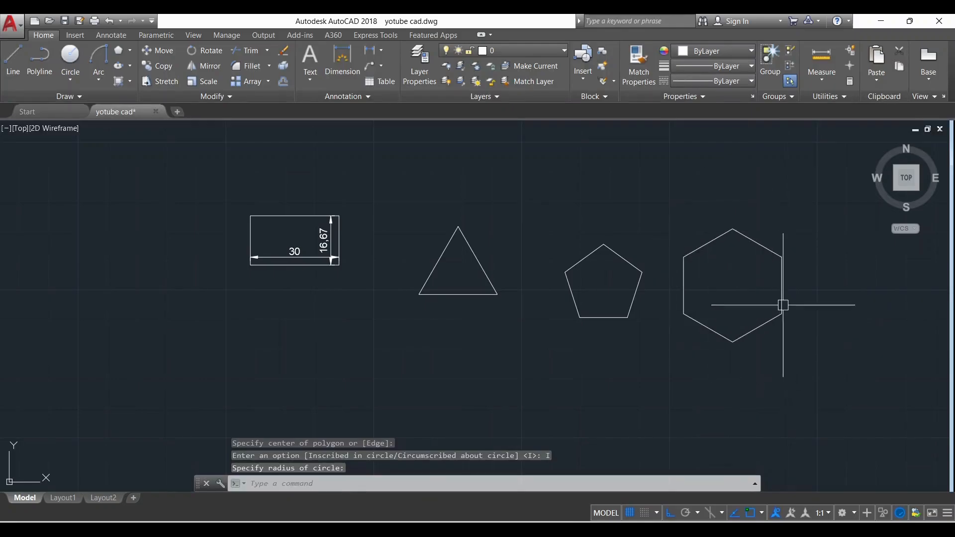
# Erase the triangle, pentagon and hexagon beside the dimensioned rectangle
pyautogui.scroll(2, 521, 293)
pyautogui.scroll(-2, 465, 301)
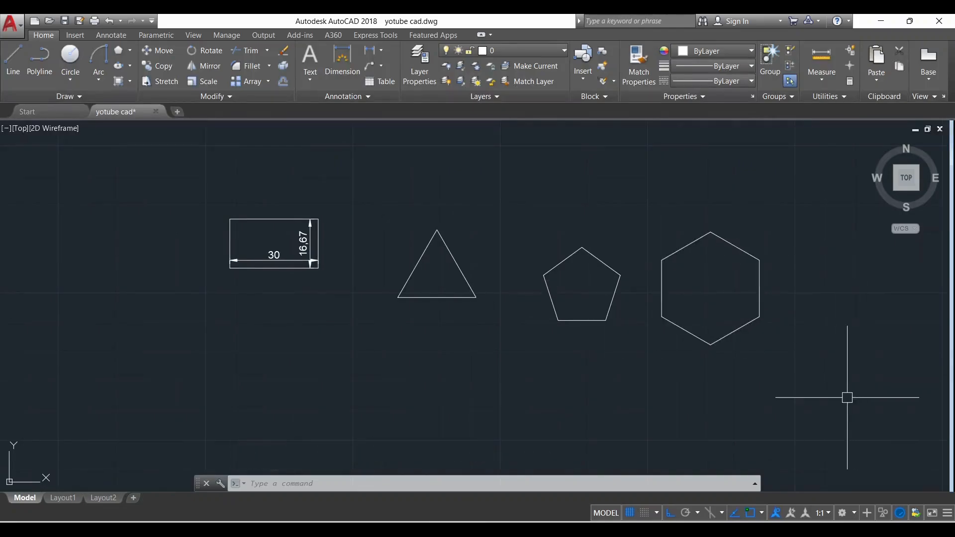
pyautogui.click(803, 384)
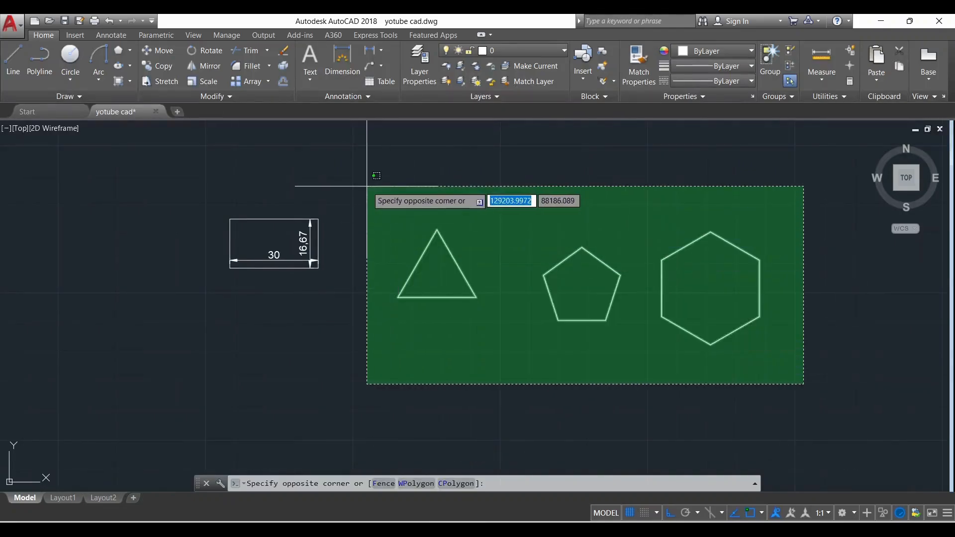
pyautogui.click(366, 186)
pyautogui.press('Delete')
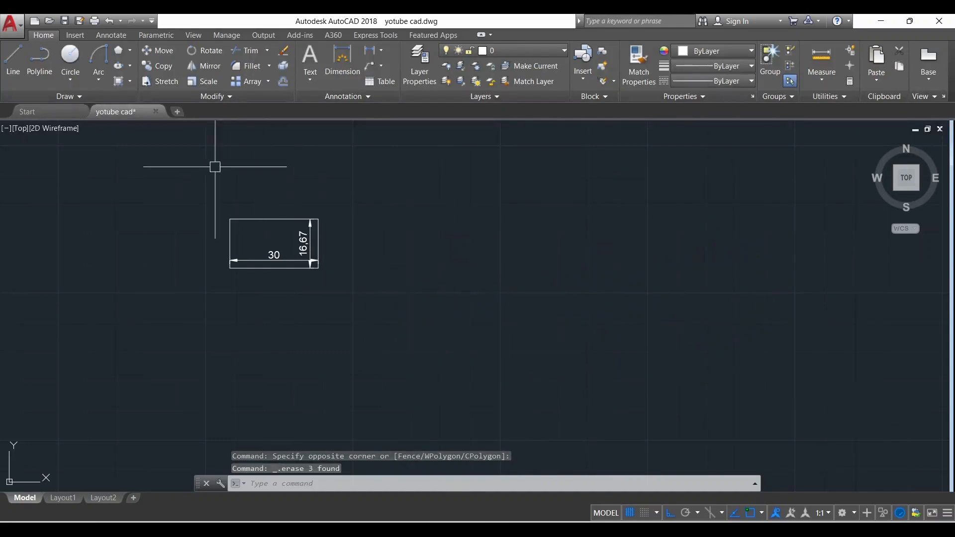
pyautogui.click(131, 51)
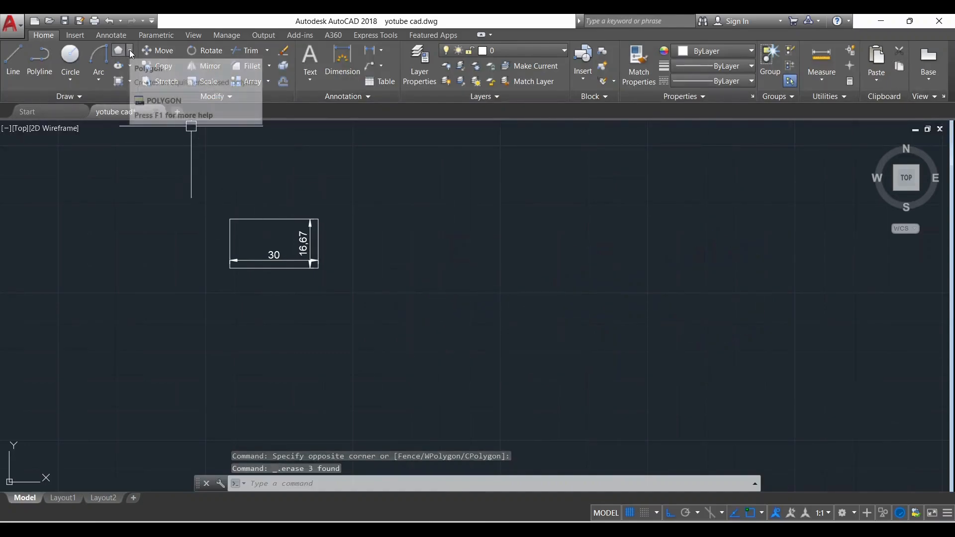
pyautogui.click(154, 81)
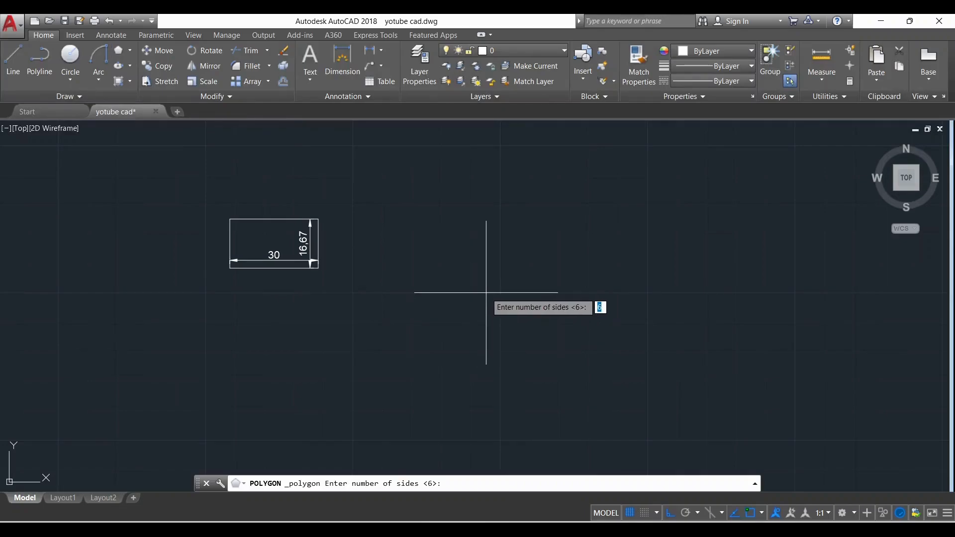
pyautogui.press('Return')
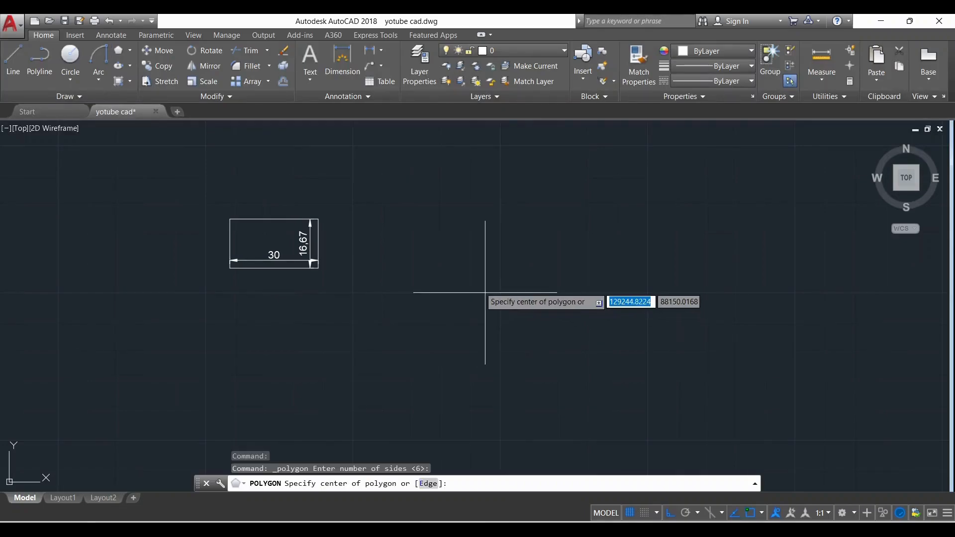
pyautogui.click(472, 270)
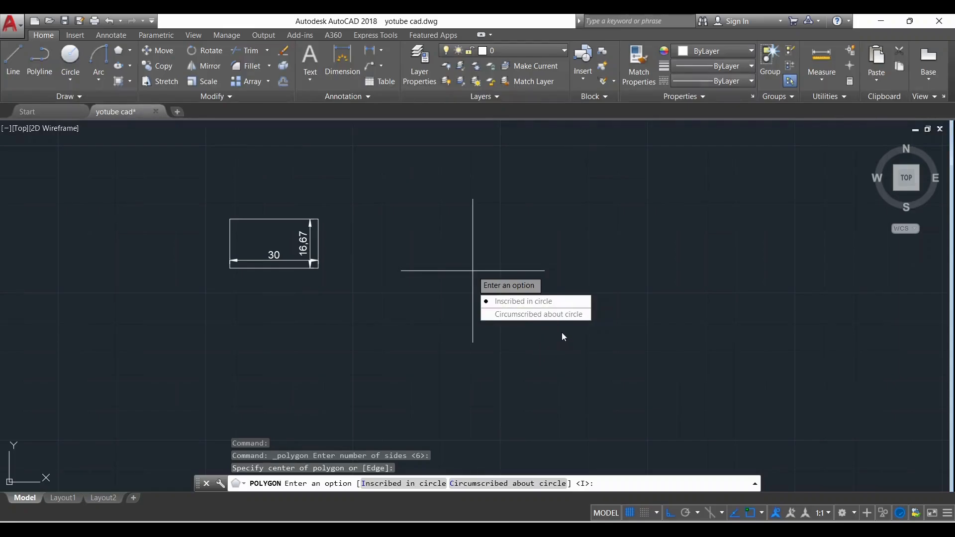
pyautogui.press('Escape')
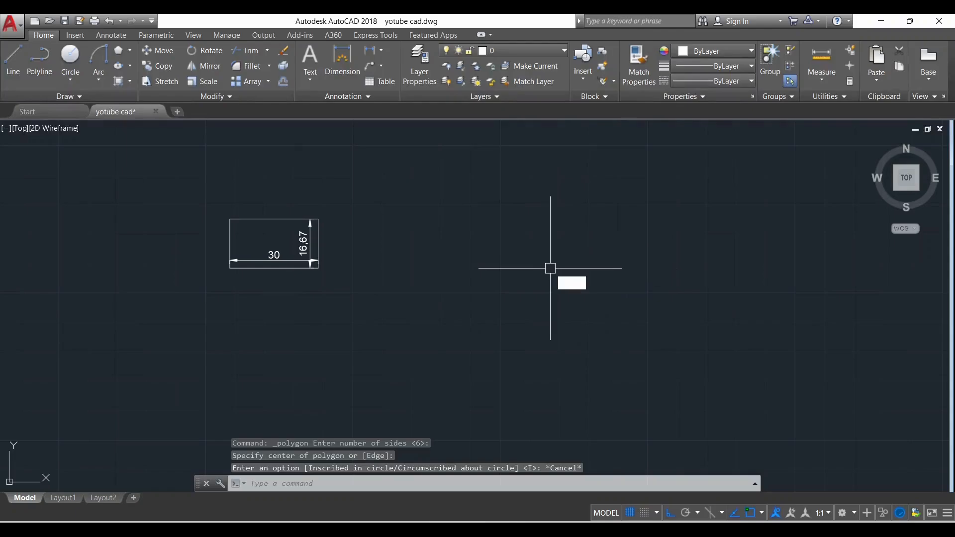
# Draw a circle with a radius of about 18.4 to the right of the dimensioned rectangle
pyautogui.write('c')
pyautogui.press('Return')
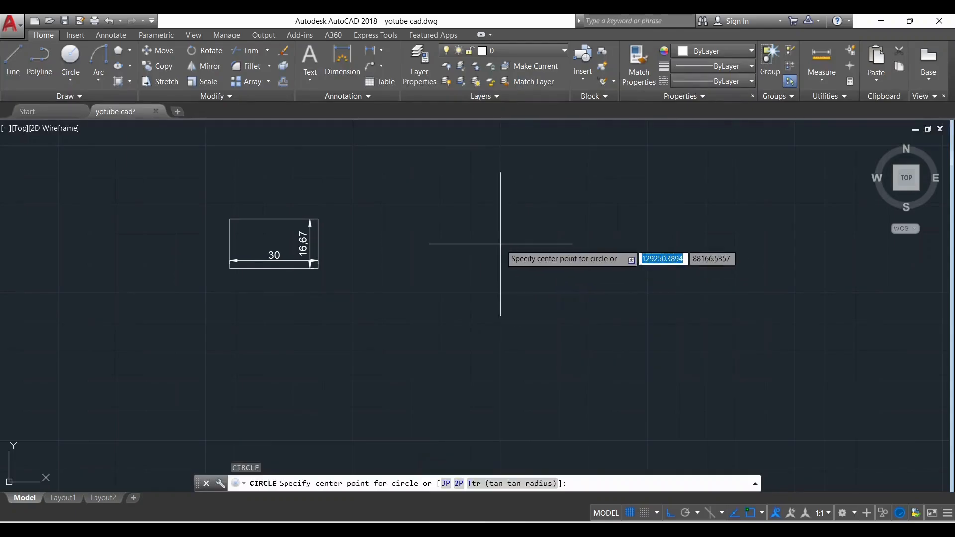
pyautogui.click(501, 243)
pyautogui.click(553, 224)
# Copy the circle about 60 units horizontally to its right
pyautogui.click(593, 260)
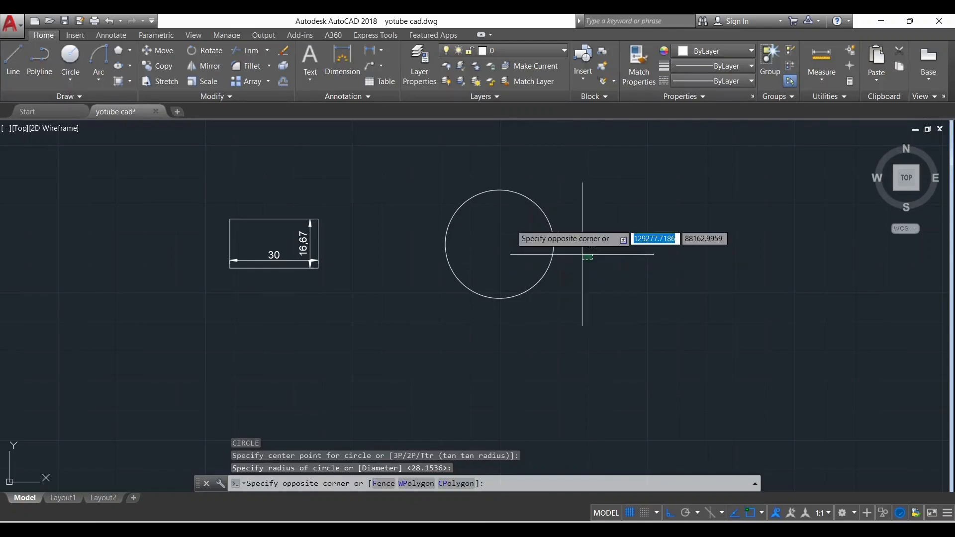
pyautogui.click(507, 326)
pyautogui.write('co')
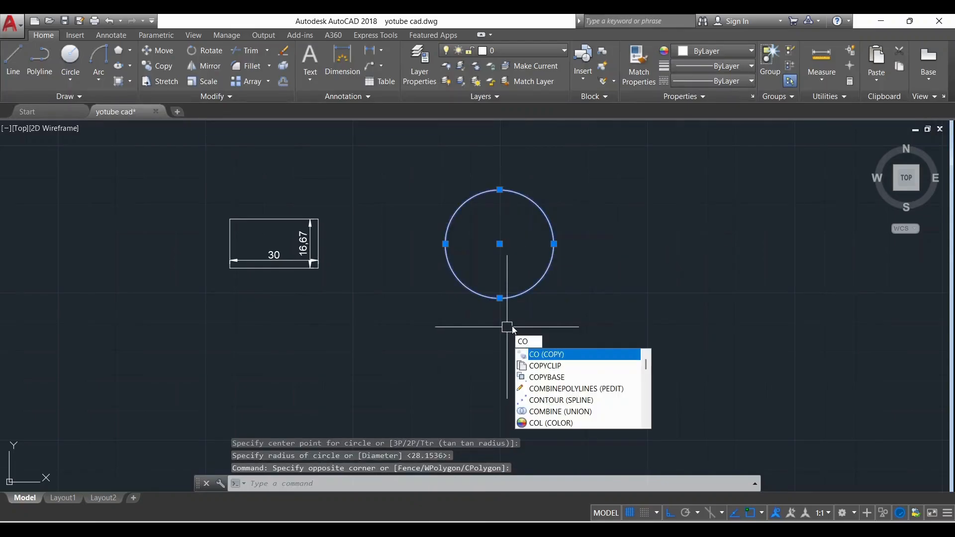
pyautogui.press('Return')
pyautogui.click(493, 331)
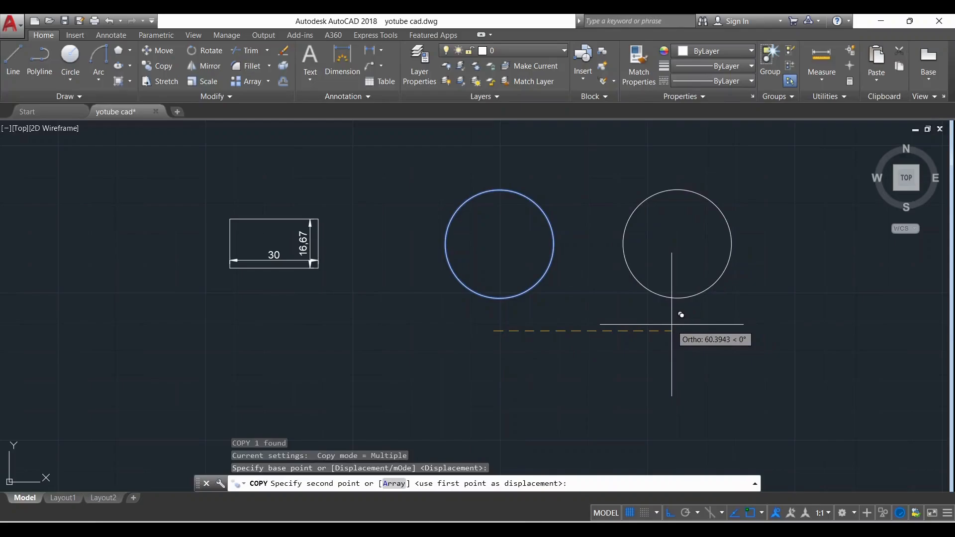
pyautogui.click(673, 325)
pyautogui.press('Escape')
# Draw a five-sided polygon inscribed in the first circle, centred on it with its radius reaching the circle's top quadrant
pyautogui.scroll(2, 574, 218)
pyautogui.moveTo(454, 304); pyautogui.dragTo(426, 320, button='middle')
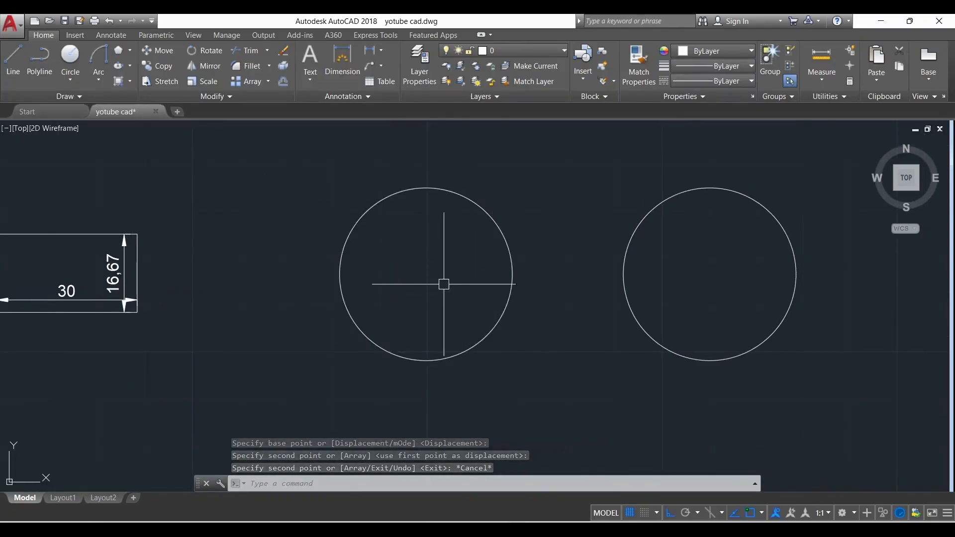
pyautogui.click(119, 52)
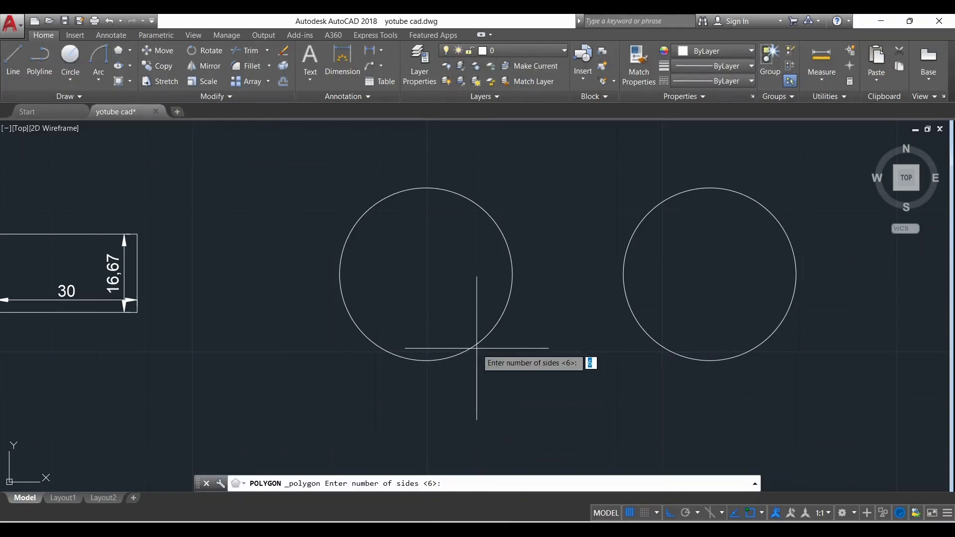
pyautogui.press('Return')
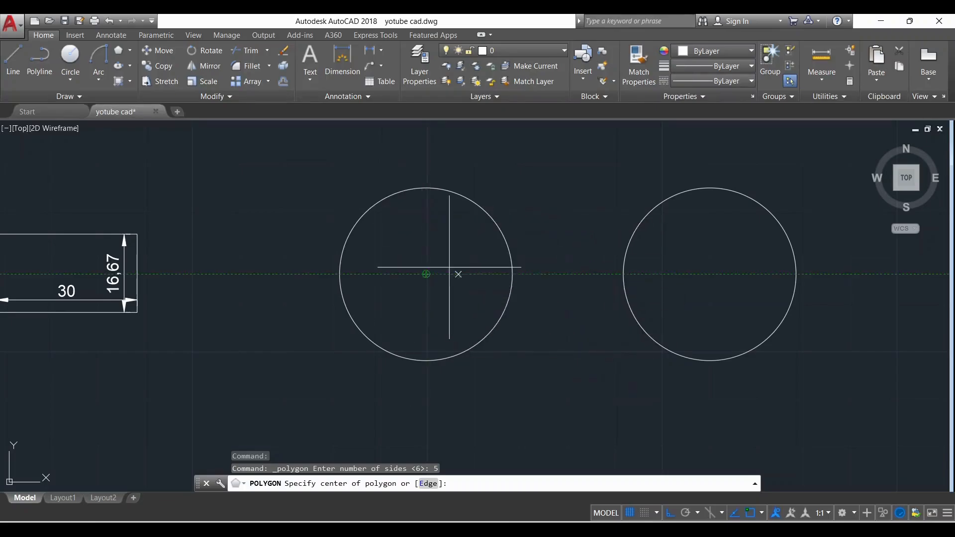
pyautogui.click(426, 274)
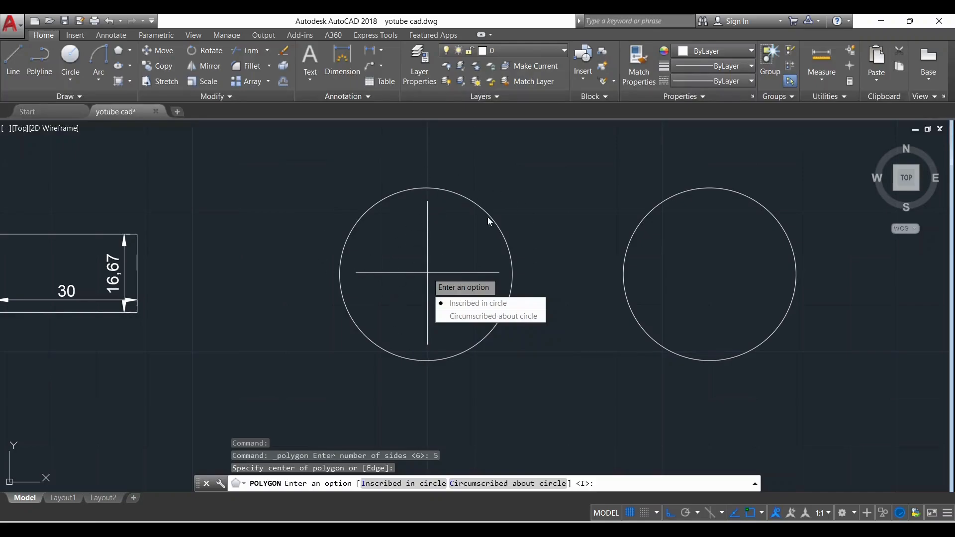
pyautogui.click(493, 304)
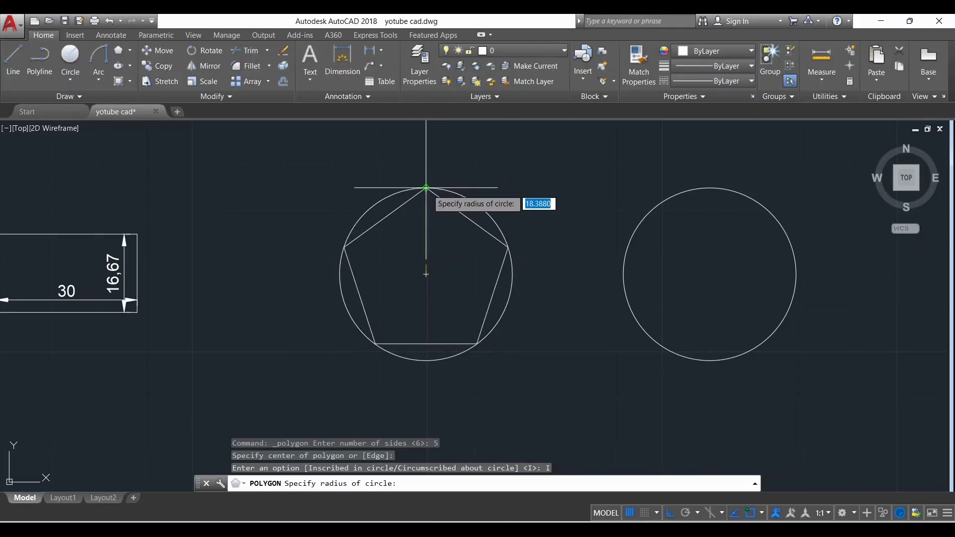
pyautogui.click(425, 188)
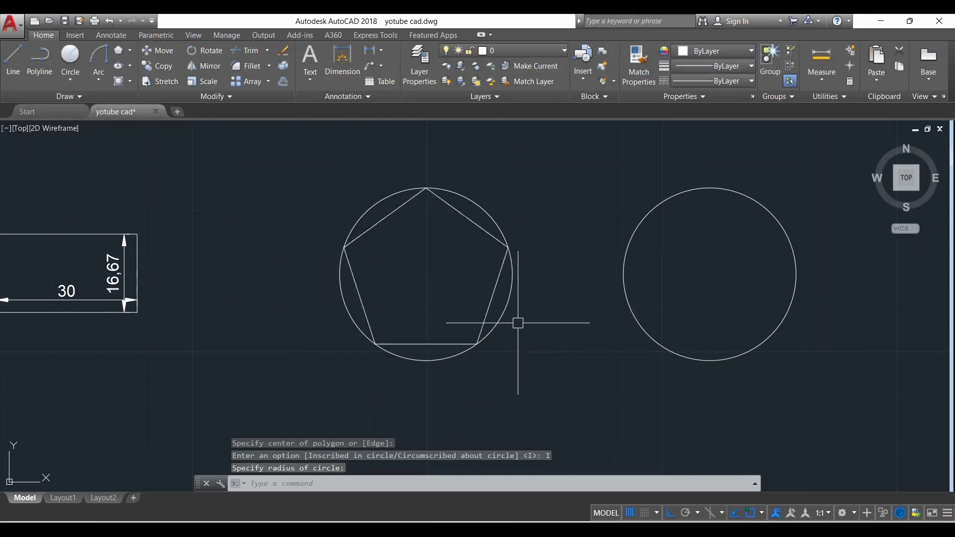
# Draw a five-sided polygon circumscribed about the copied circle, centred on it with its radius set at the circle's bottom quadrant
pyautogui.scroll(2, 517, 323)
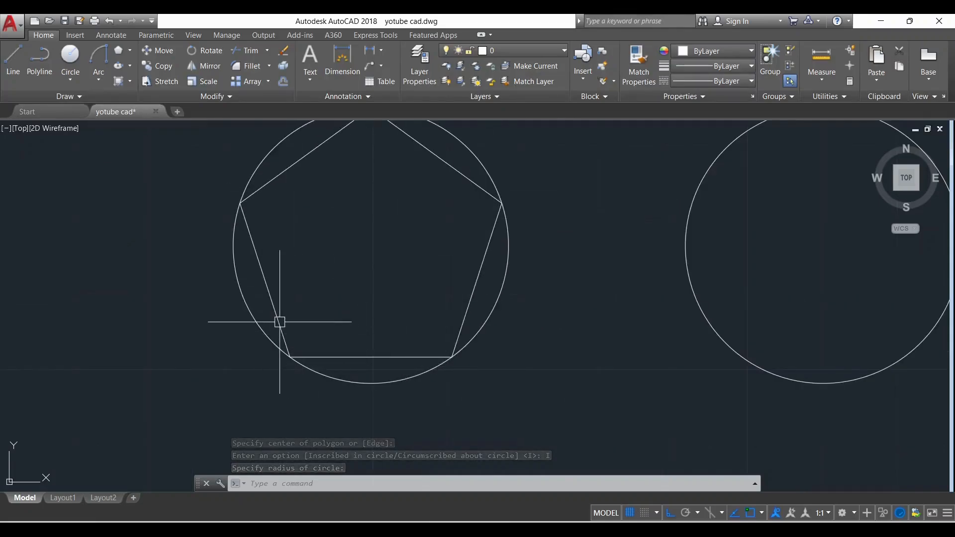
pyautogui.scroll(-2, 277, 320)
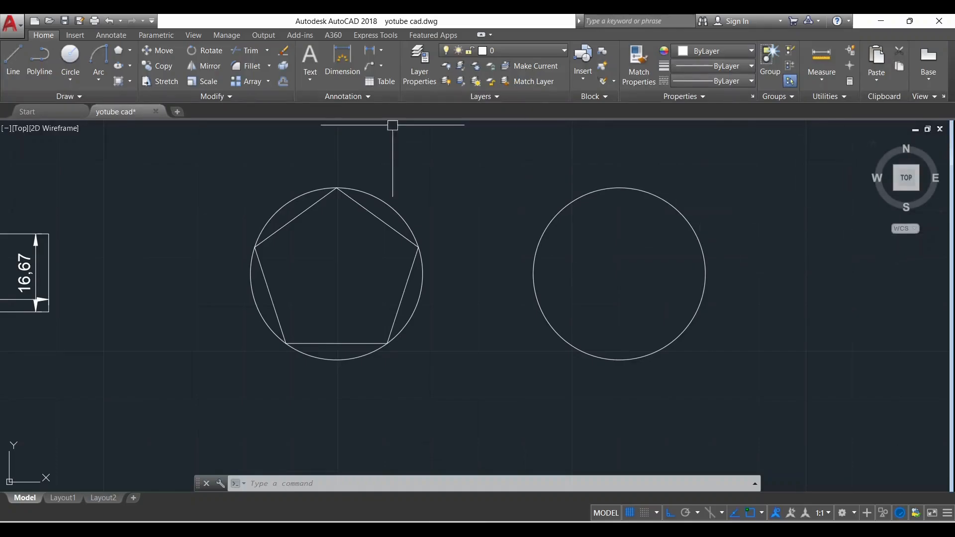
pyautogui.click(125, 52)
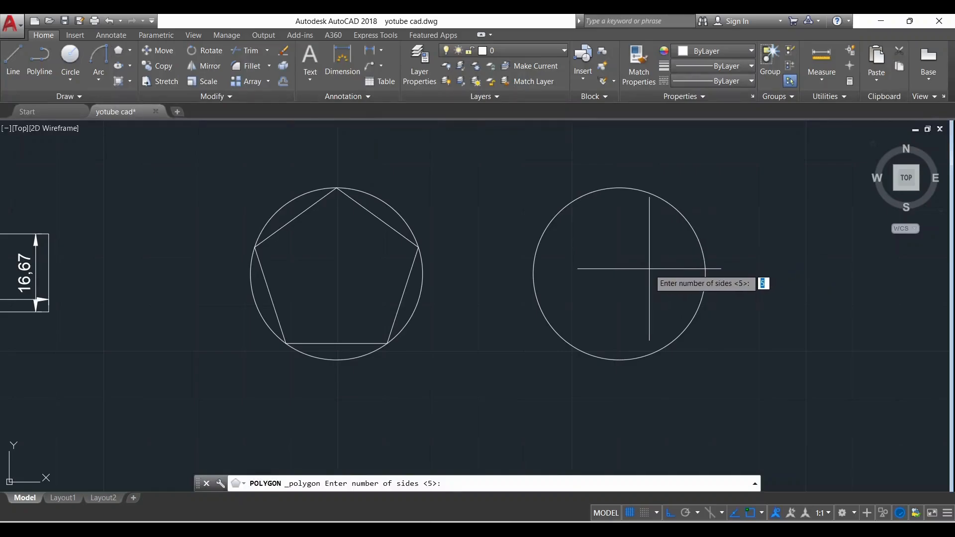
pyautogui.press('Return')
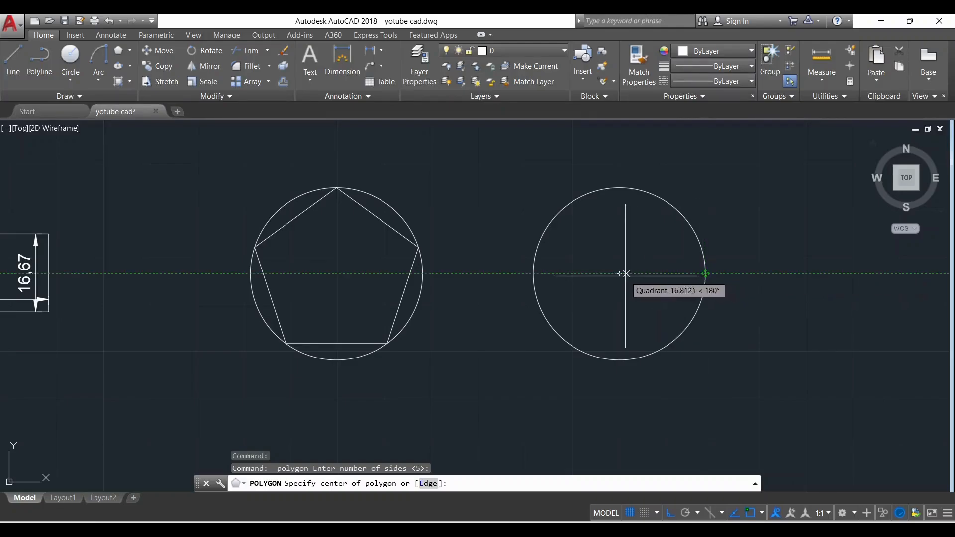
pyautogui.click(619, 274)
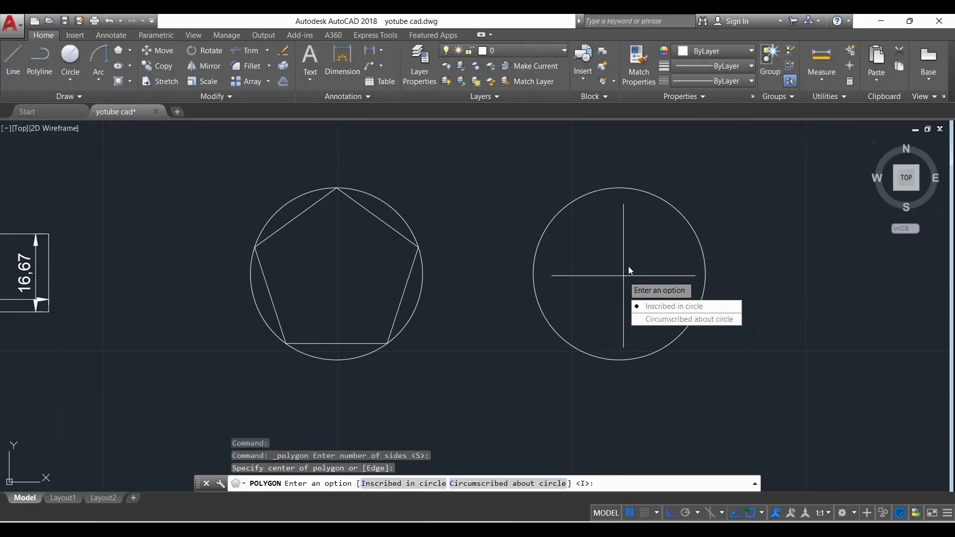
pyautogui.click(686, 321)
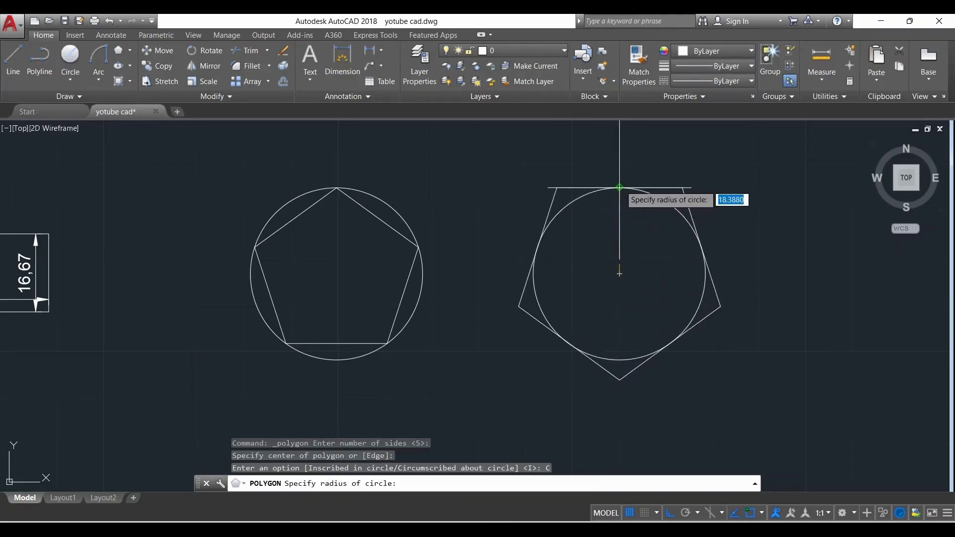
pyautogui.click(619, 358)
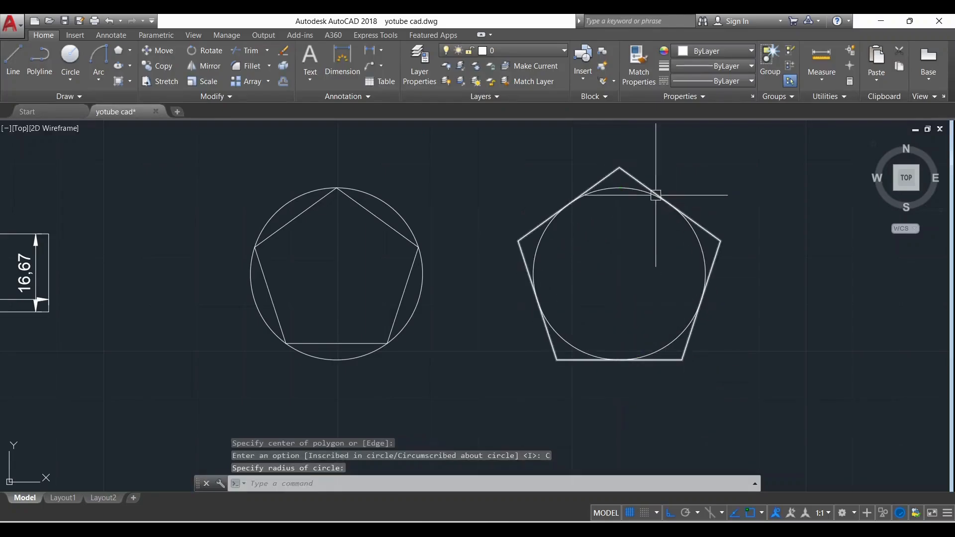
# Examine how the inscribed and the circumscribed pentagon each meet their circle
pyautogui.scroll(2, 633, 174)
pyautogui.scroll(-2, 640, 168)
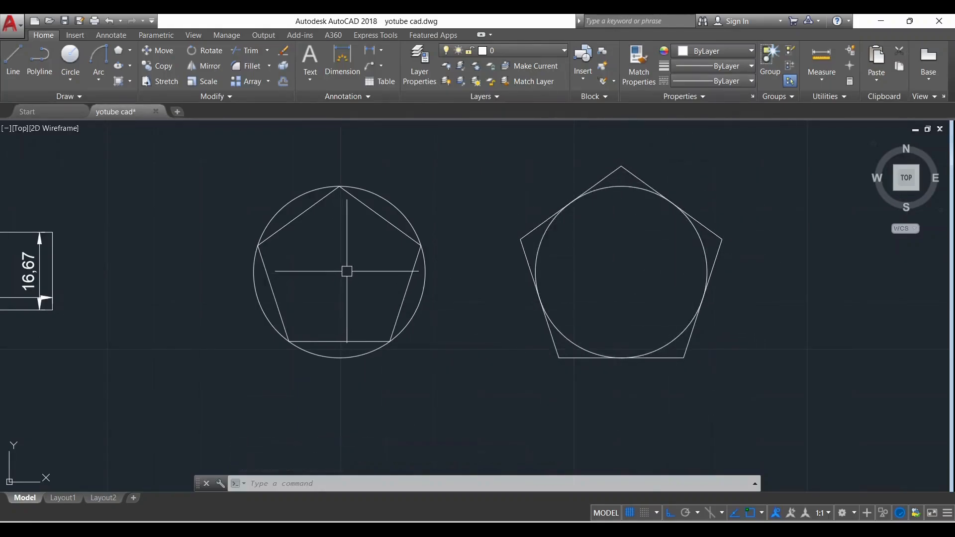
pyautogui.scroll(2, 342, 240)
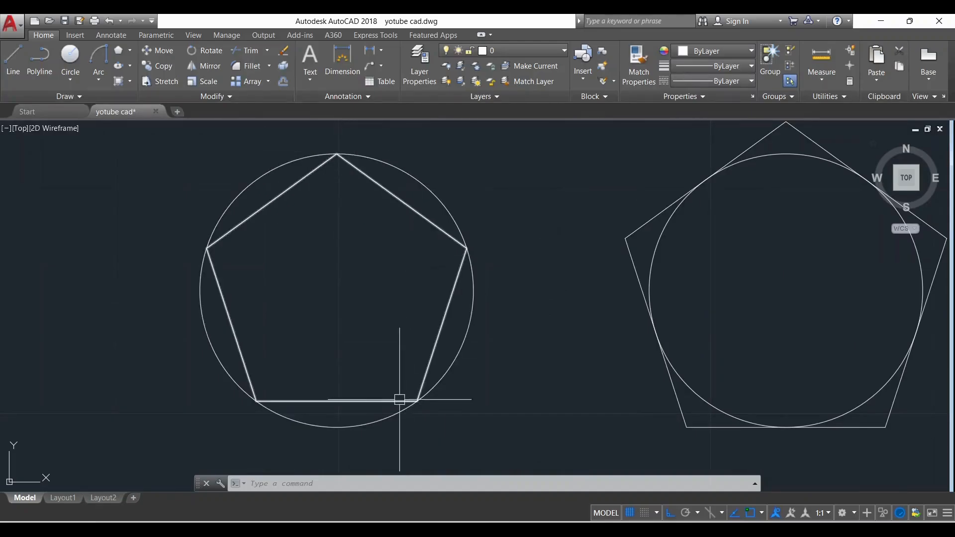
pyautogui.scroll(-2, 330, 273)
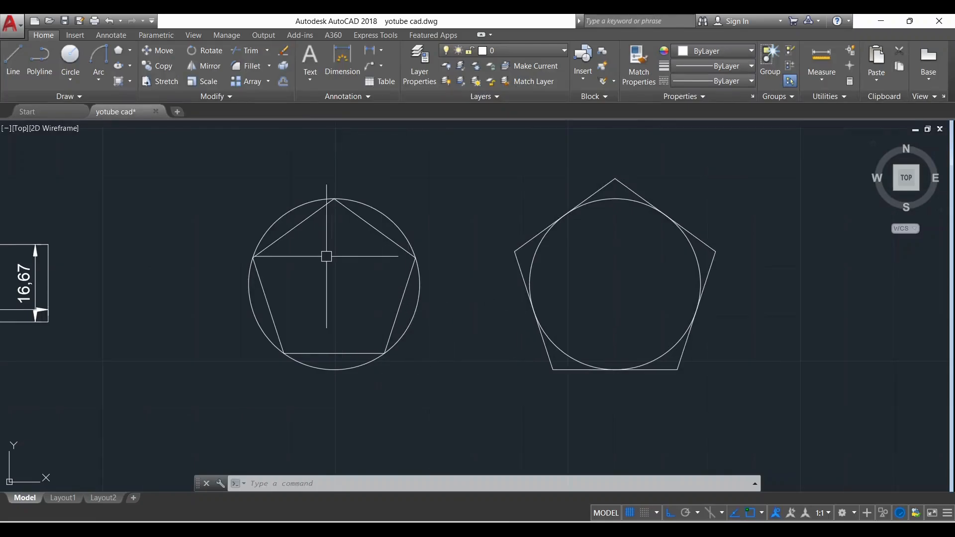
pyautogui.scroll(4, 334, 211)
pyautogui.scroll(-2, 450, 204)
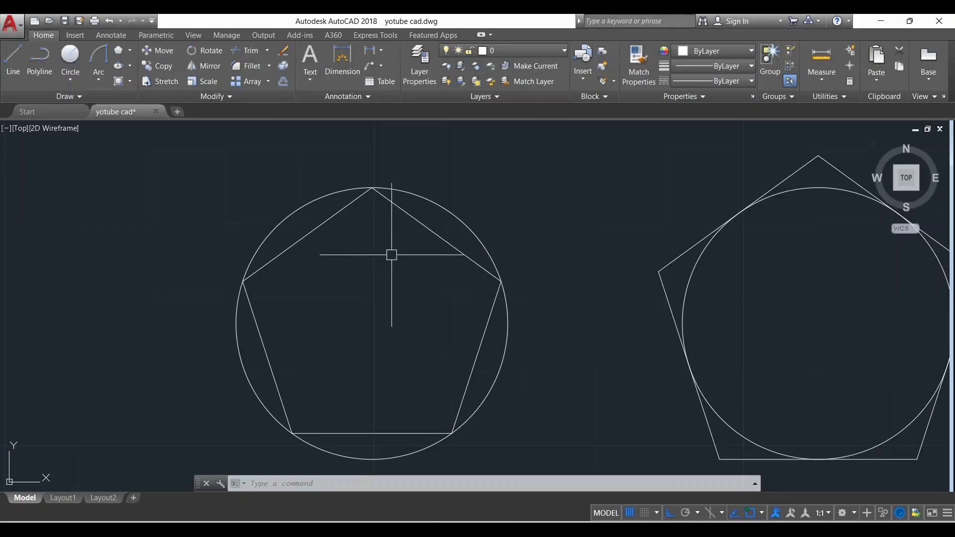
pyautogui.scroll(-2, 478, 282)
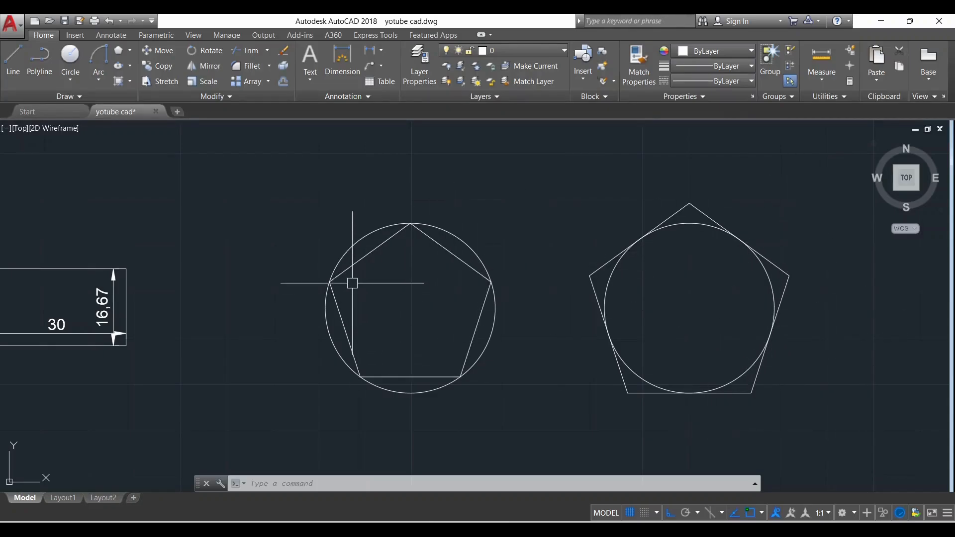
pyautogui.scroll(-2, 356, 271)
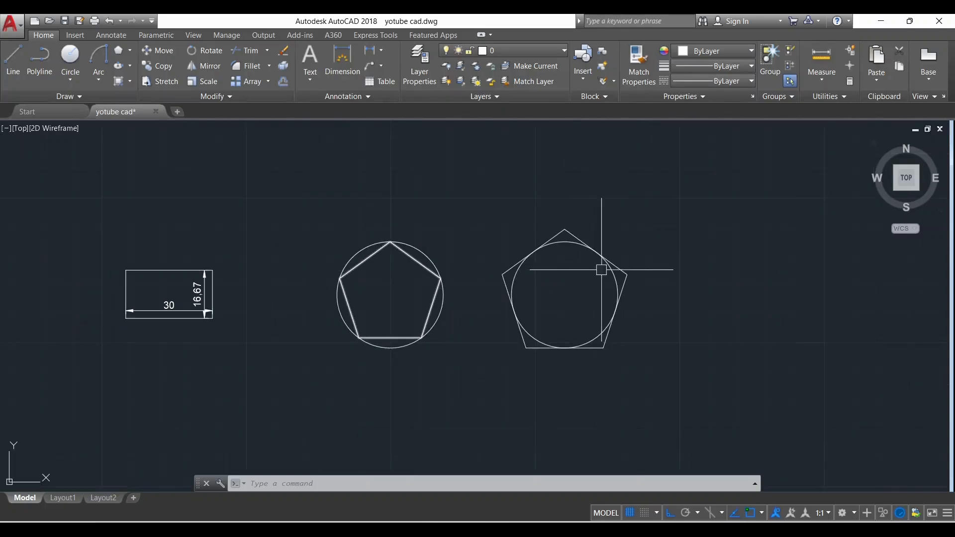
pyautogui.scroll(2, 767, 310)
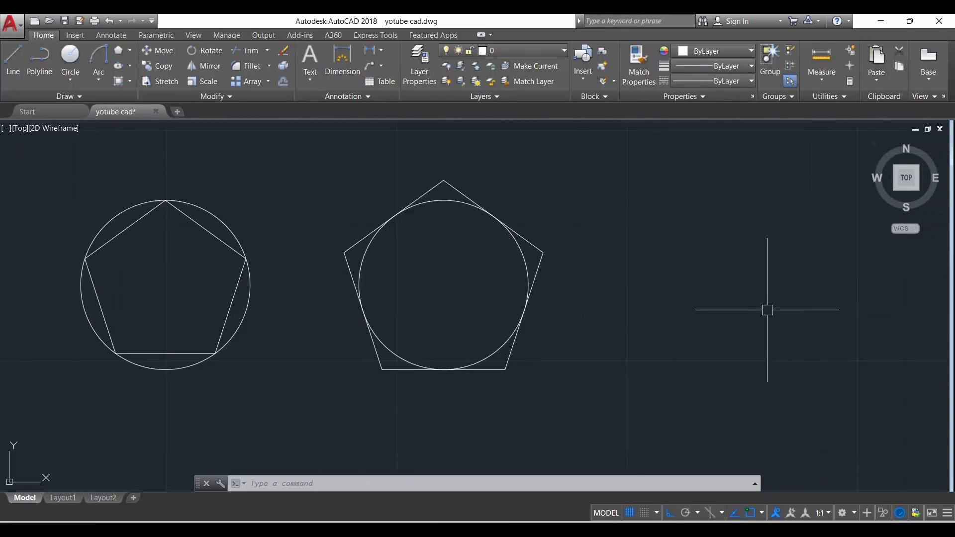
pyautogui.click(130, 66)
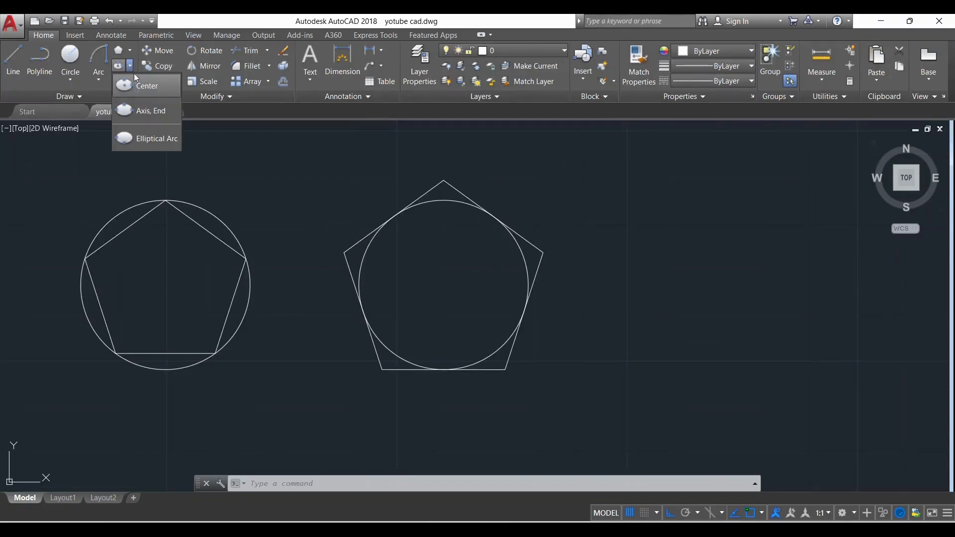
pyautogui.click(123, 68)
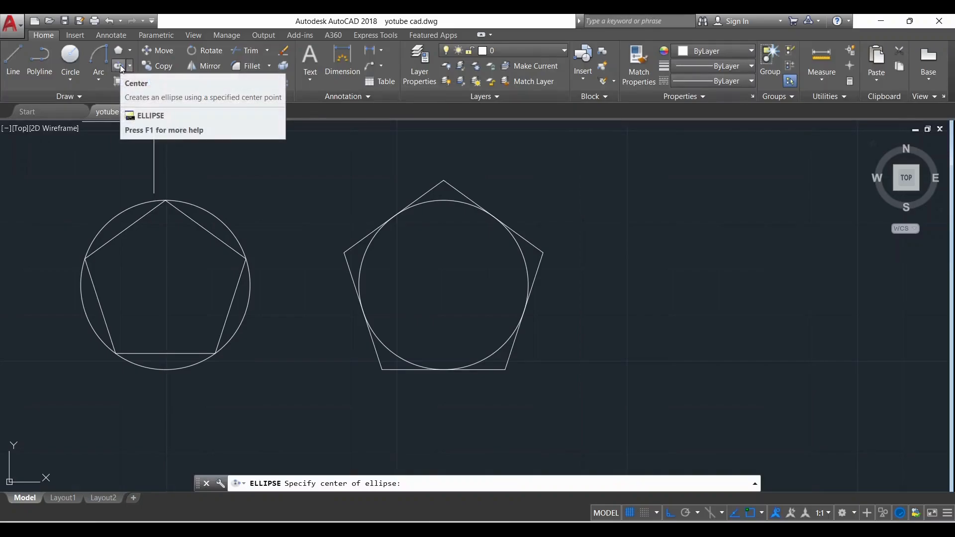
pyautogui.click(131, 66)
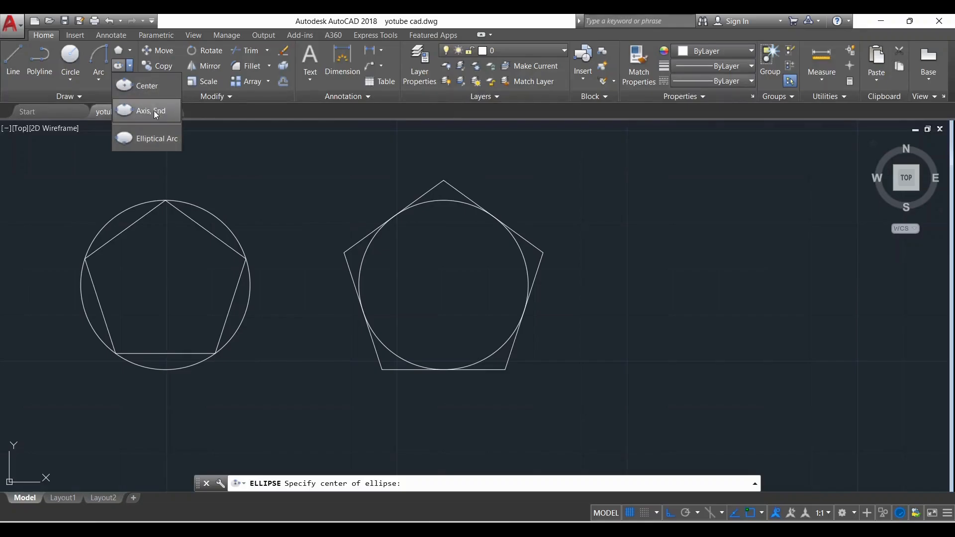
pyautogui.click(151, 88)
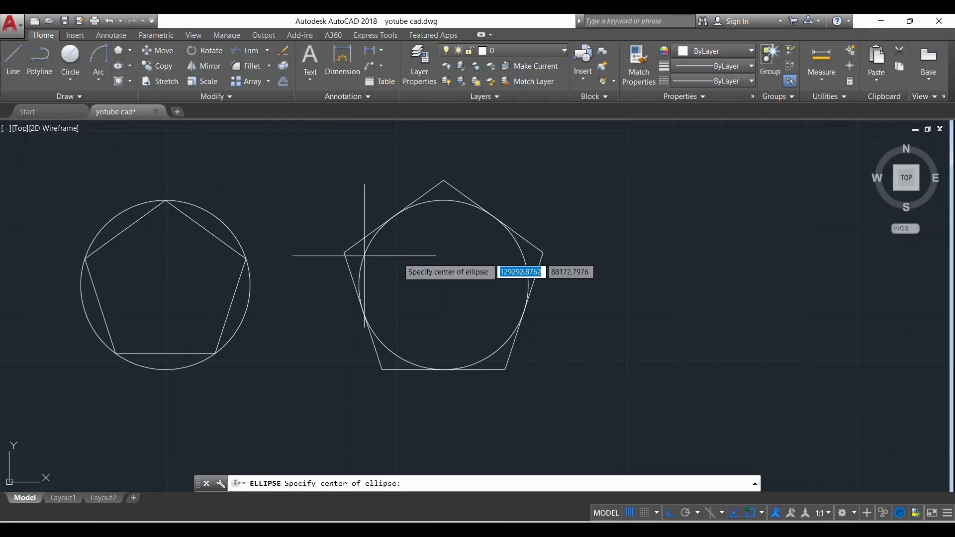
pyautogui.scroll(-5, 526, 241)
pyautogui.press('Escape')
# Examine the framed ellipse reference diagrams for the Center and Axis End methods, including their points P1 to P3 and axis distances D1 and D2
pyautogui.scroll(-5, 598, 248)
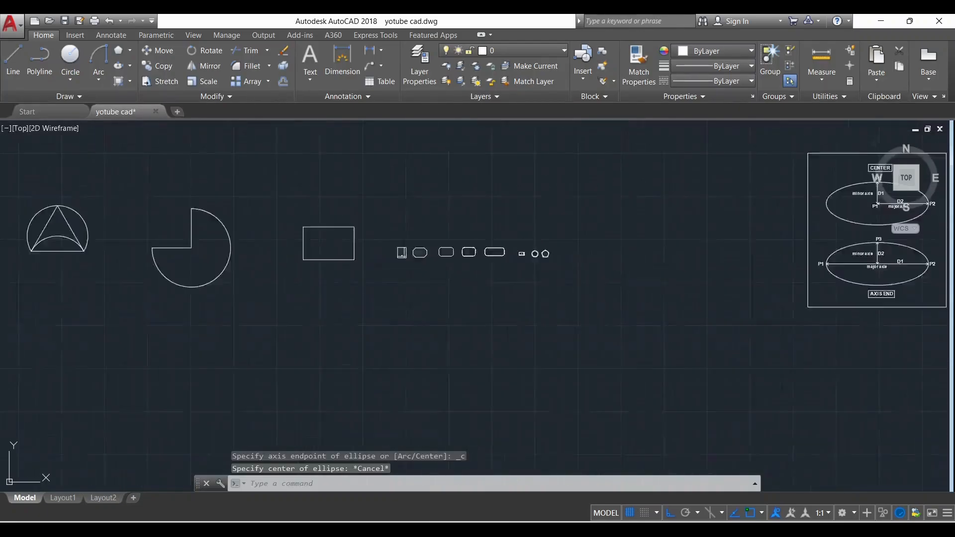
pyautogui.scroll(-2, 445, 251)
pyautogui.scroll(3, 749, 242)
pyautogui.scroll(-2, 750, 243)
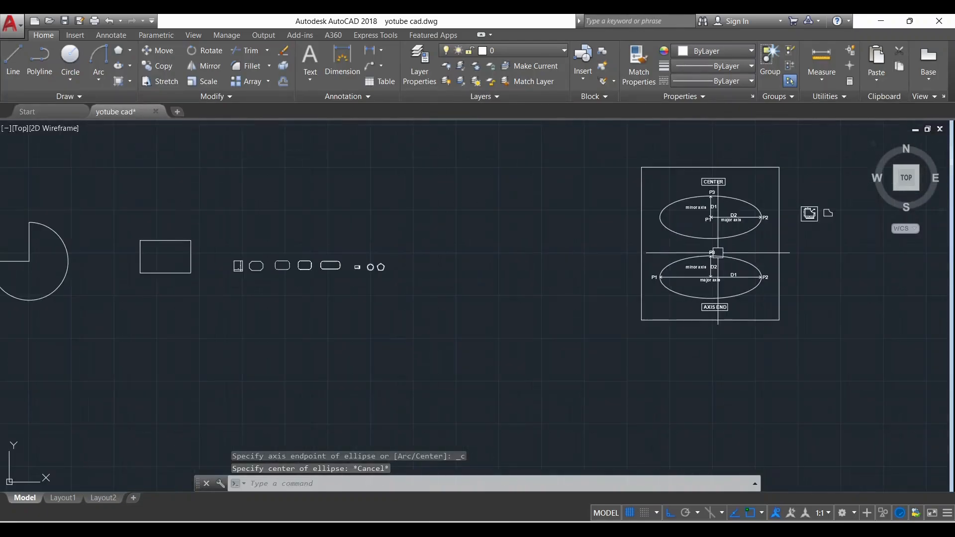
pyautogui.scroll(6, 782, 204)
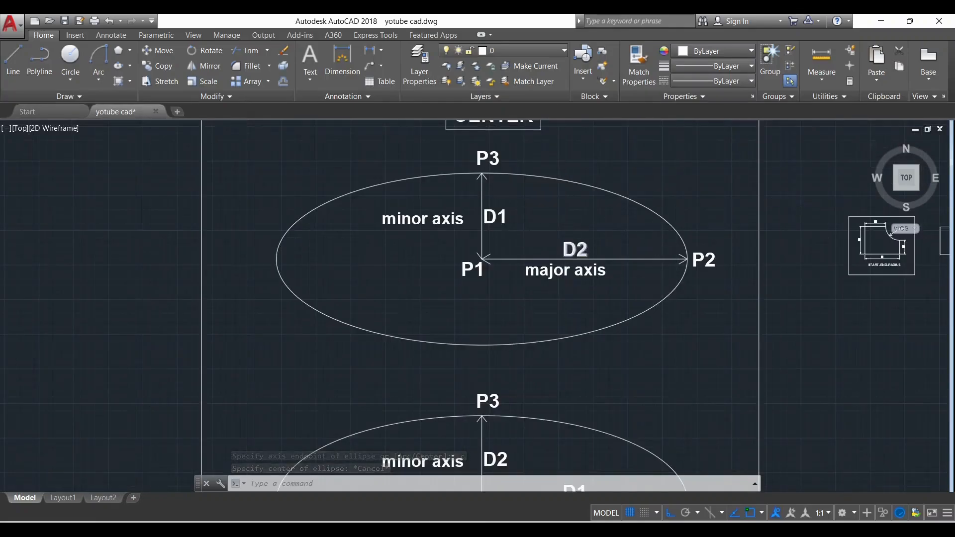
pyautogui.scroll(-2, 559, 246)
pyautogui.scroll(2, 566, 167)
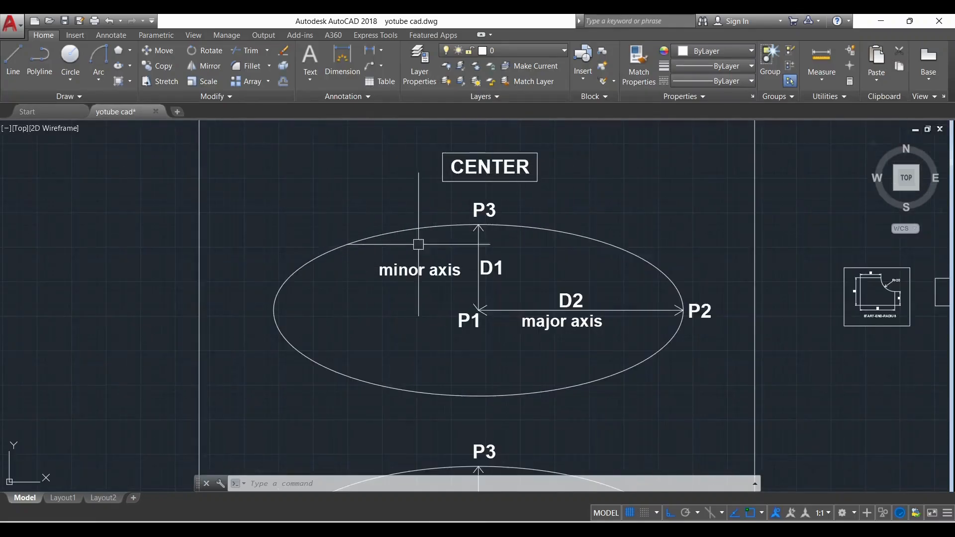
pyautogui.scroll(2, 489, 340)
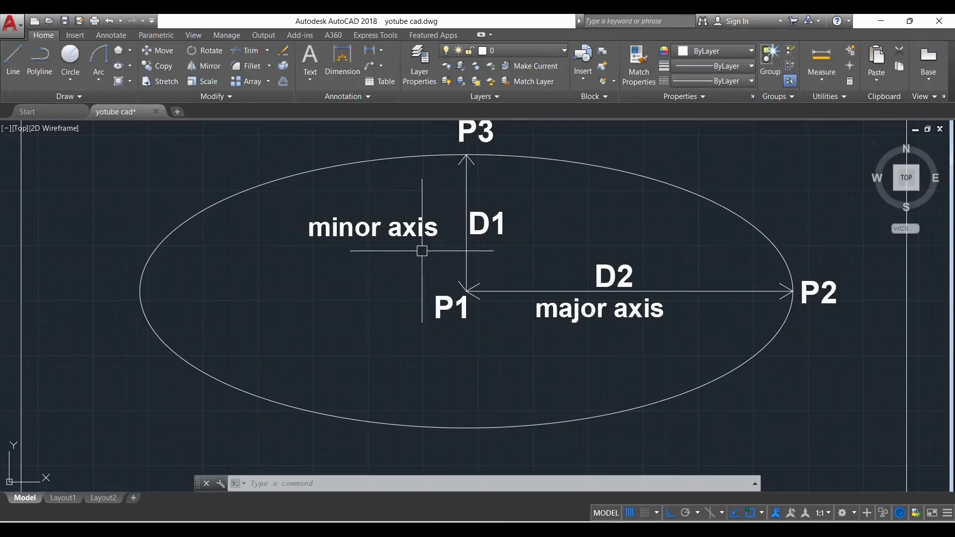
pyautogui.scroll(-6, 422, 251)
pyautogui.scroll(4, 368, 245)
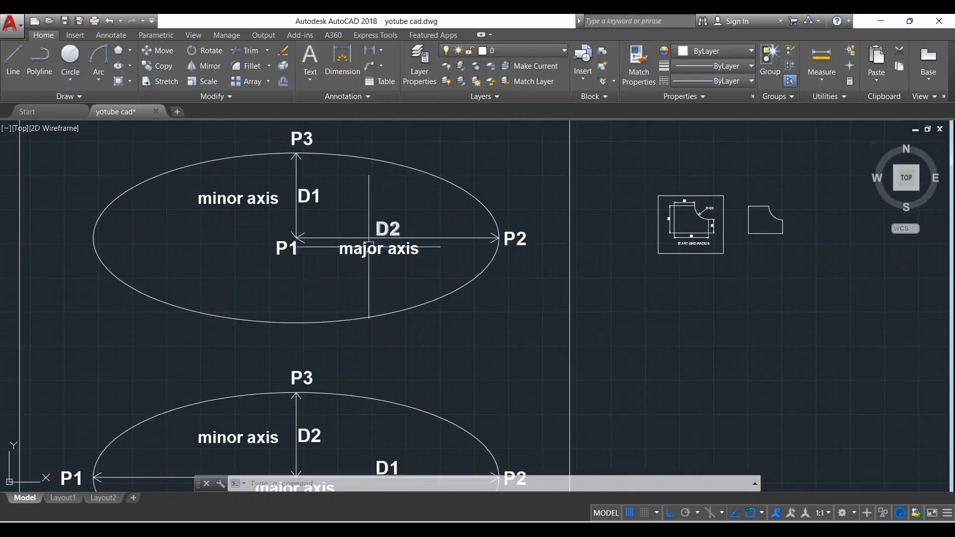
pyautogui.scroll(-3, 368, 245)
pyautogui.scroll(-3, 689, 277)
pyautogui.scroll(2, 330, 164)
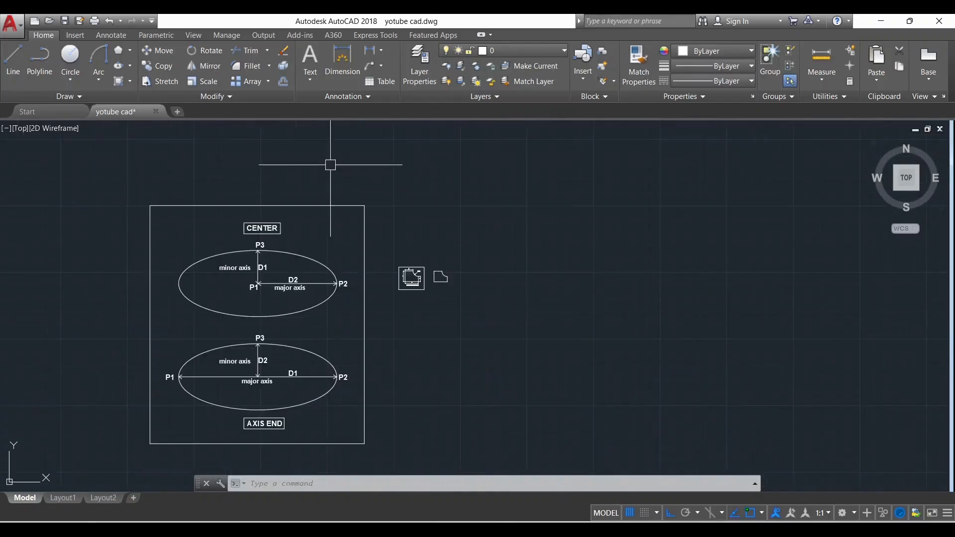
# Draw a centre-defined ellipse in the empty area right of the reference diagrams, with a 50-unit horizontal half-axis and a 20-unit vertical half-axis
pyautogui.click(129, 67)
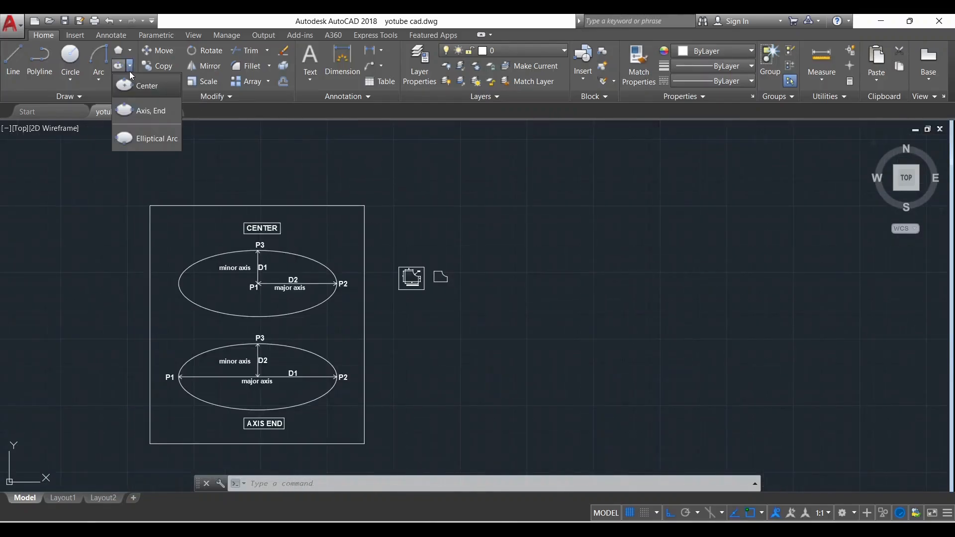
pyautogui.click(156, 90)
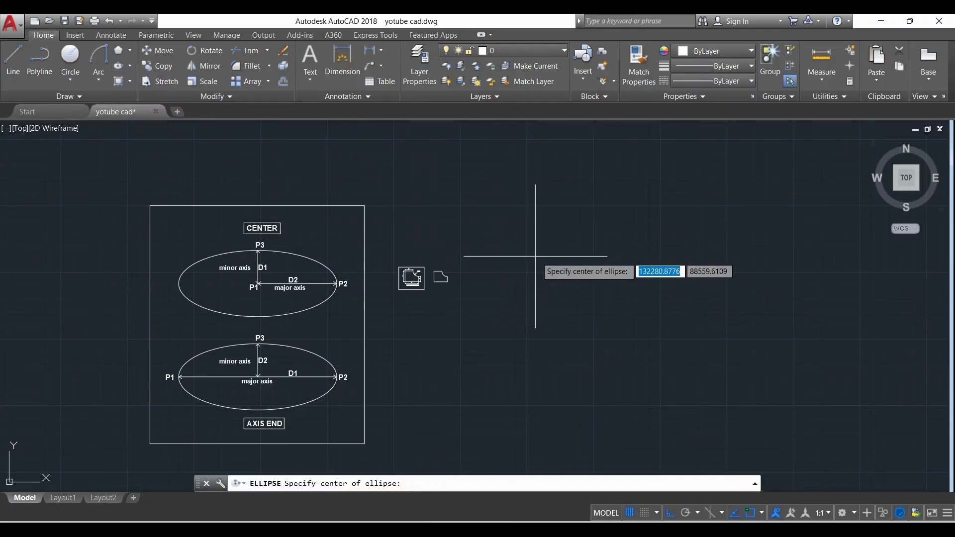
pyautogui.click(580, 267)
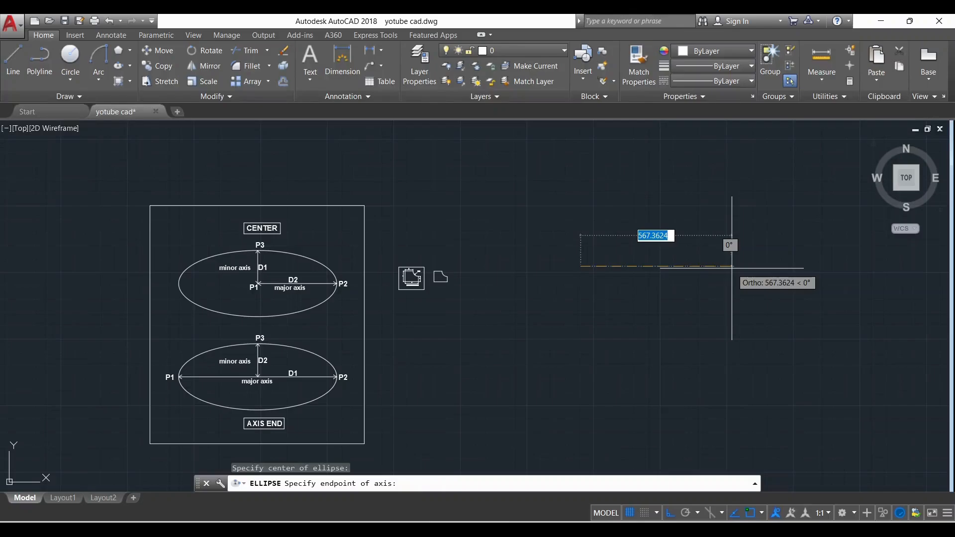
pyautogui.write('50')
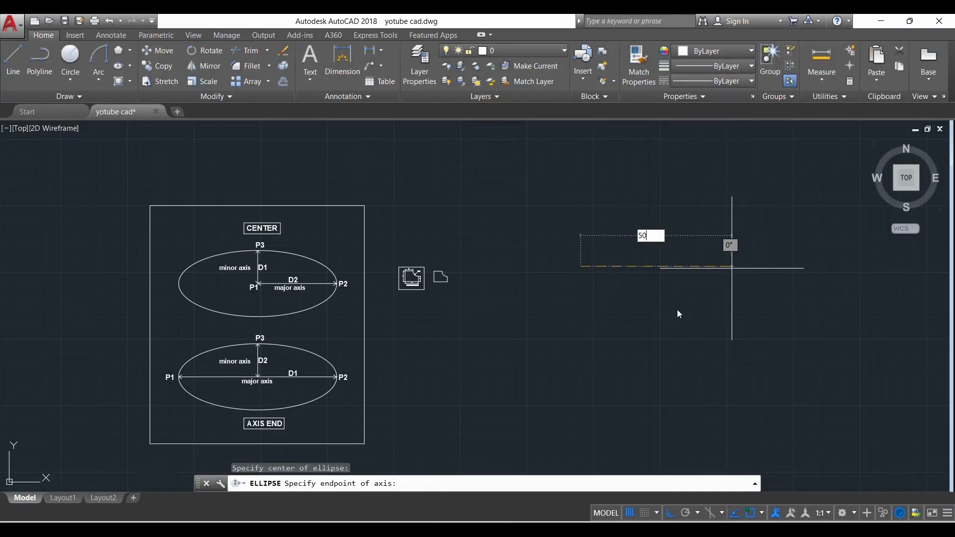
pyautogui.press('Return')
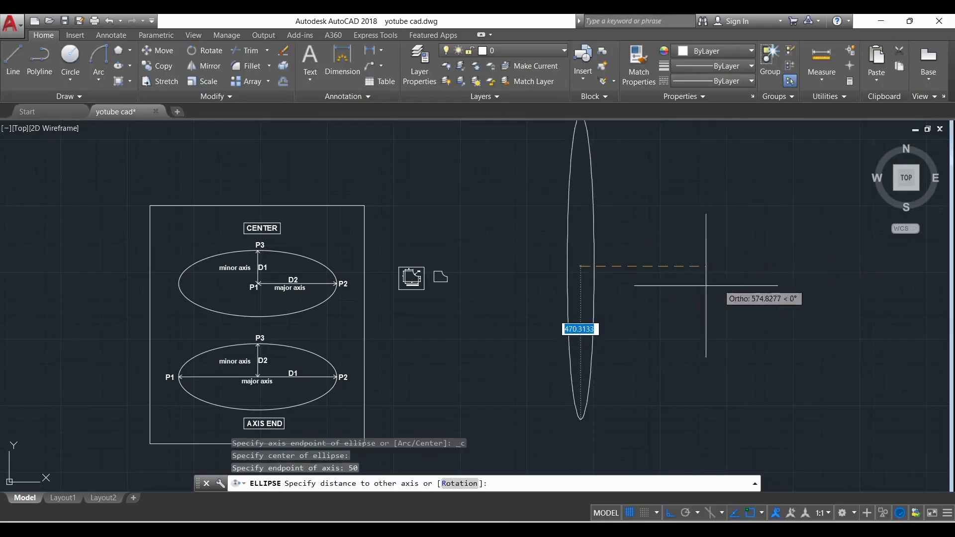
pyautogui.scroll(5, 575, 270)
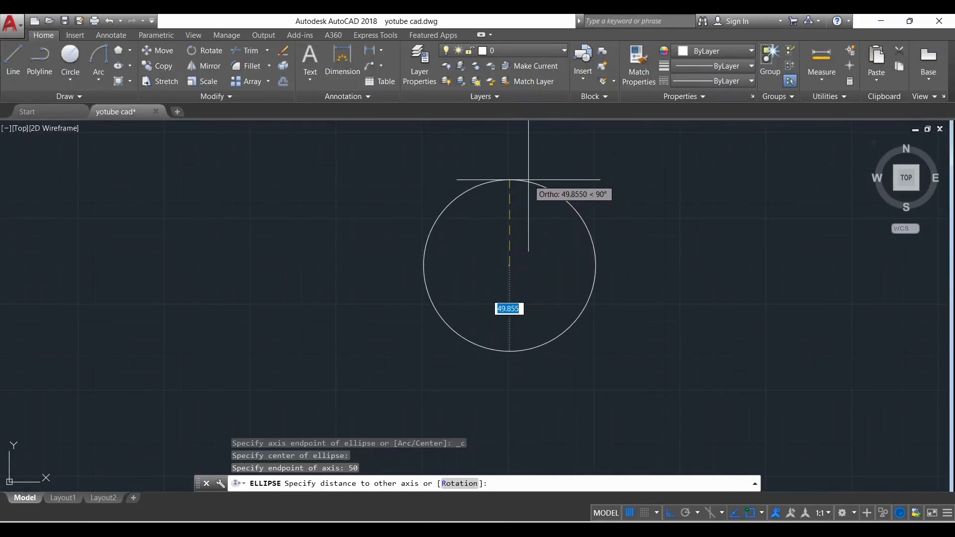
pyautogui.write('20')
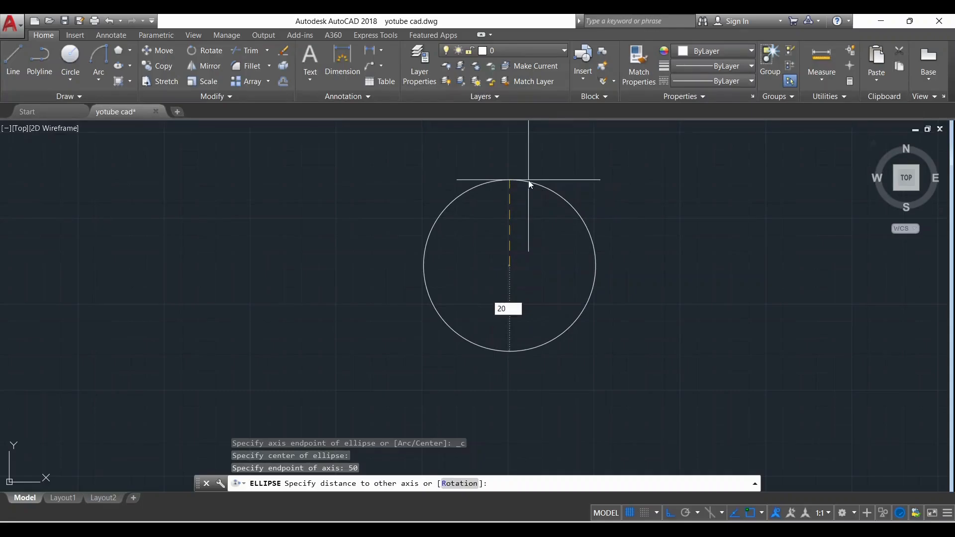
pyautogui.press('Return')
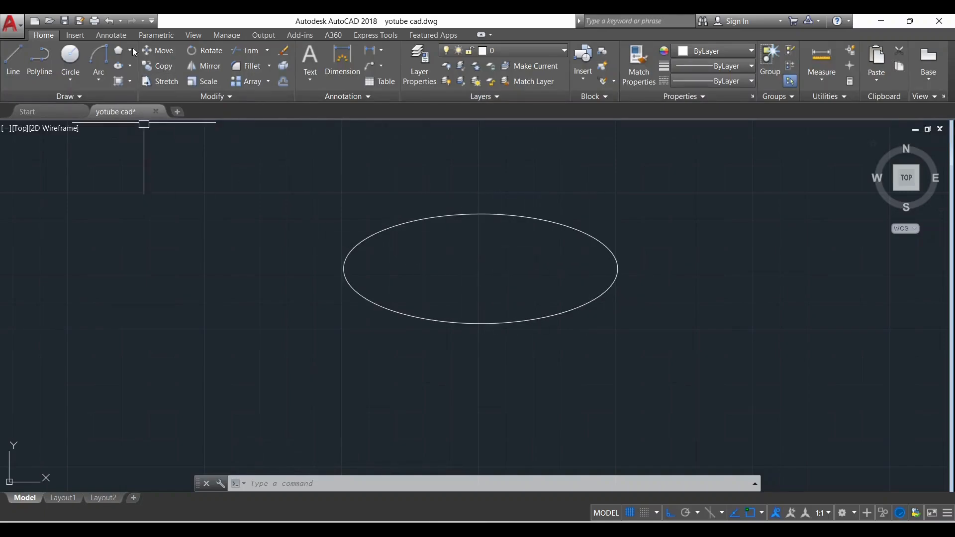
# Add a linear dimension to the ellipse's horizontal half-axis, from its right quadrant to its centre, placing it just below the axis
pyautogui.click(357, 66)
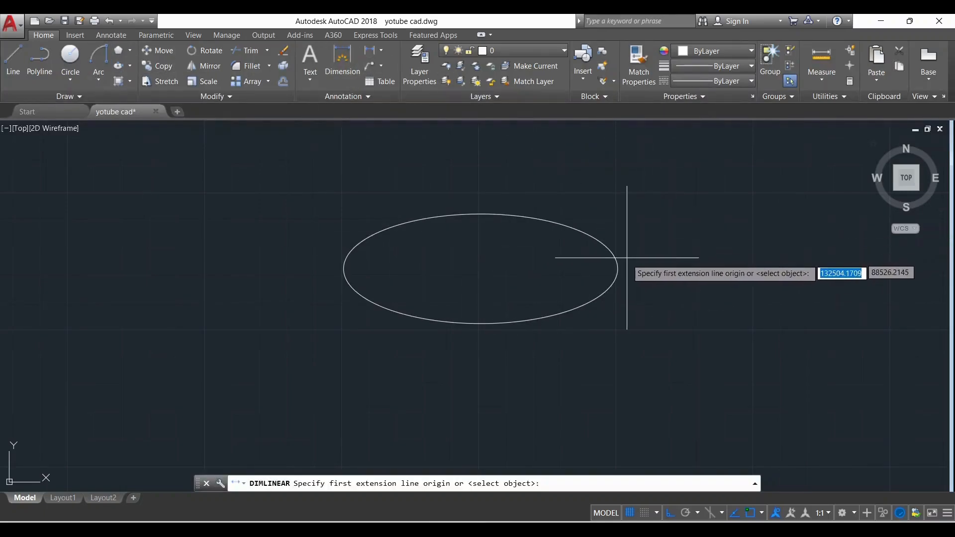
pyautogui.click(617, 269)
pyautogui.click(480, 269)
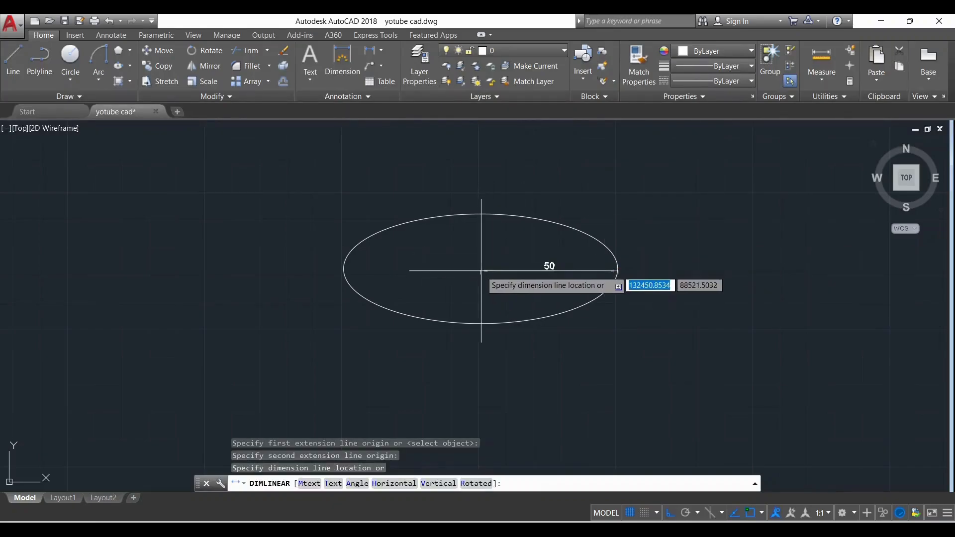
pyautogui.scroll(4, 487, 272)
pyautogui.click(487, 272)
pyautogui.scroll(-2, 492, 276)
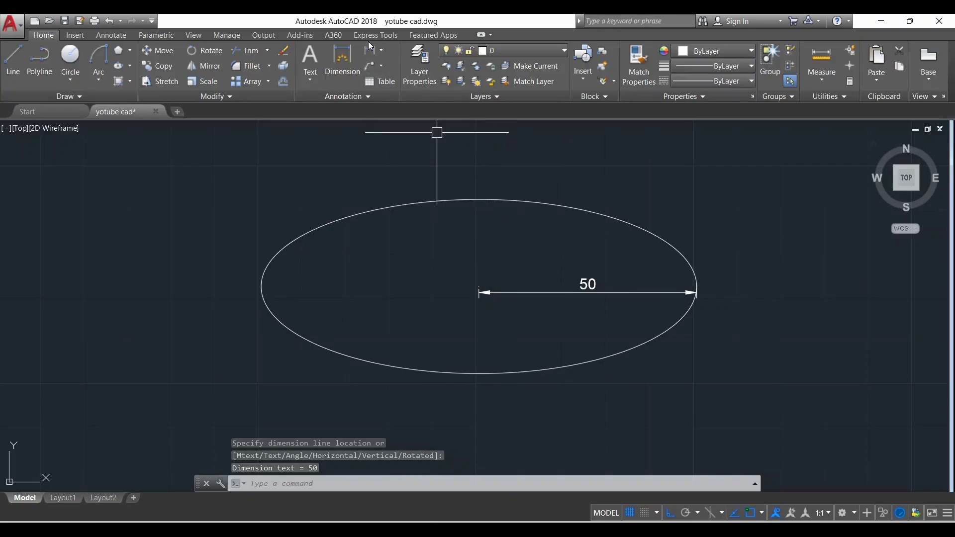
# Add a linear dimension to the ellipse's vertical half-axis, between its centre and top quadrant, placing it just left of the axis
pyautogui.click(371, 53)
pyautogui.click(479, 287)
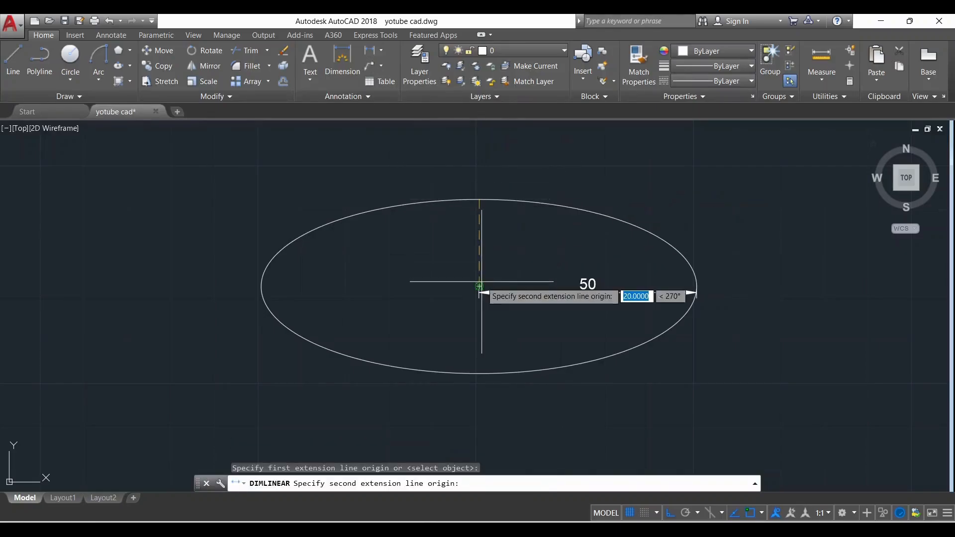
pyautogui.click(479, 199)
pyautogui.click(454, 240)
pyautogui.scroll(3, 481, 299)
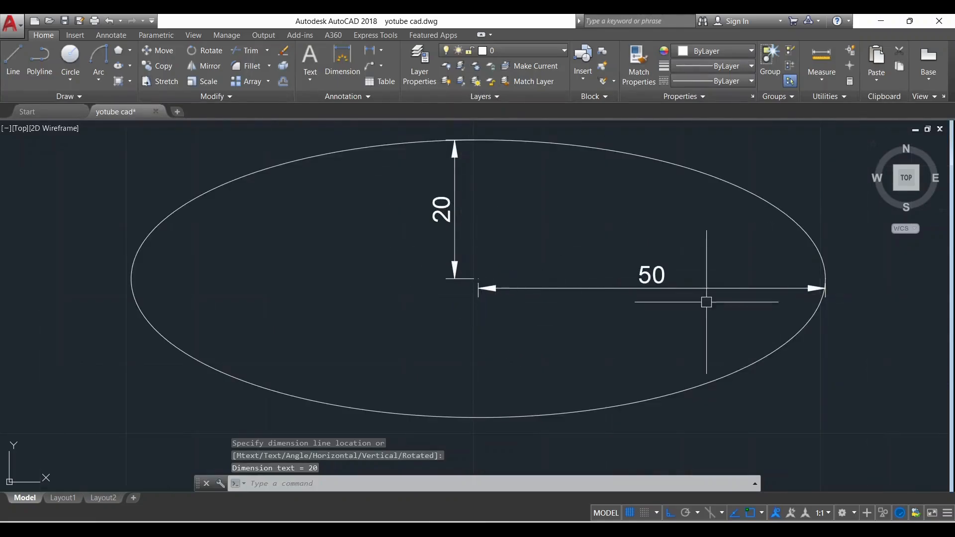
# Examine how the two half-axis dimensions relate to the ellipse's centre and outline
pyautogui.scroll(-2, 649, 304)
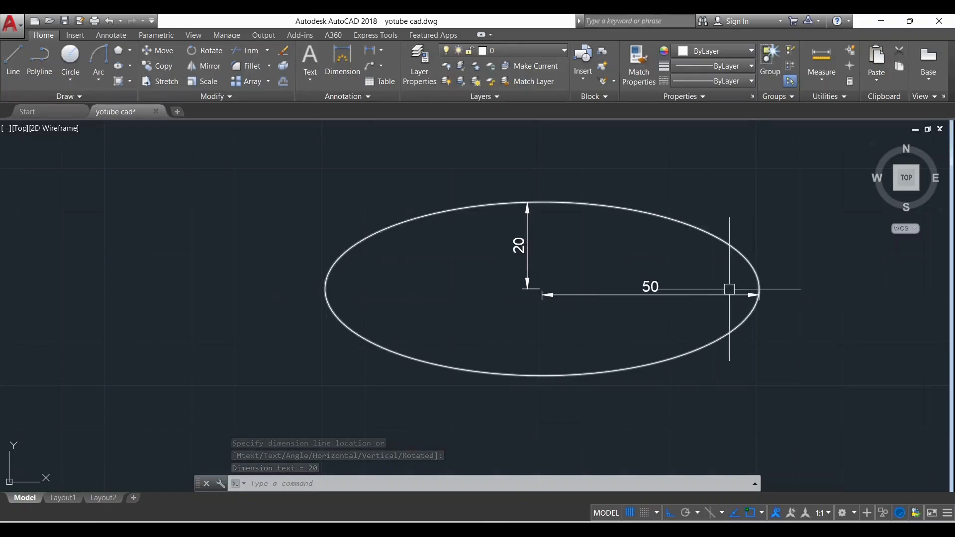
pyautogui.scroll(2, 652, 346)
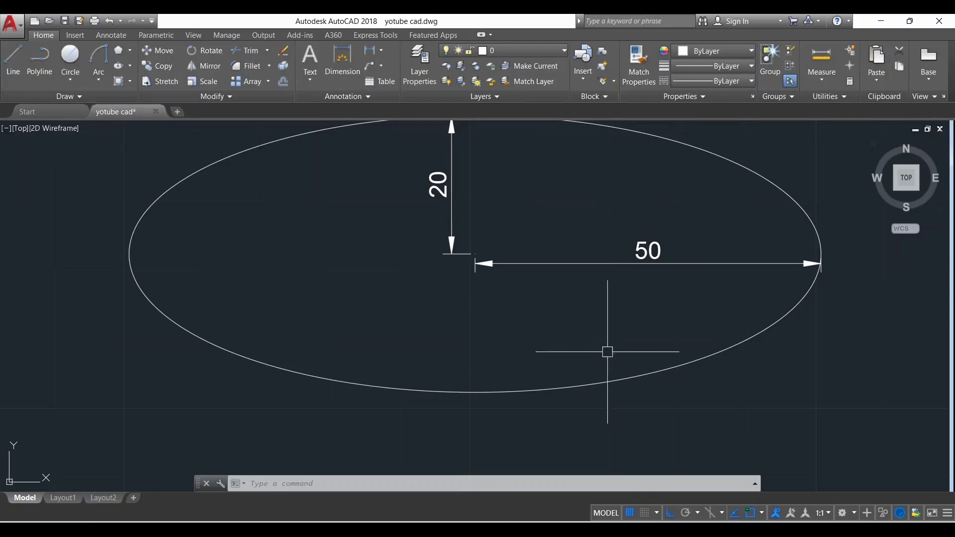
pyautogui.scroll(-2, 662, 293)
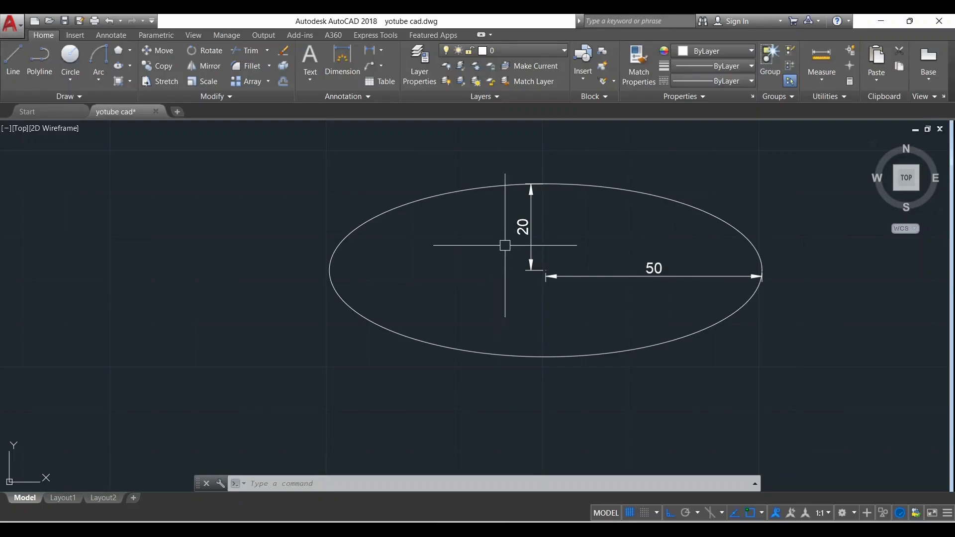
pyautogui.scroll(2, 520, 236)
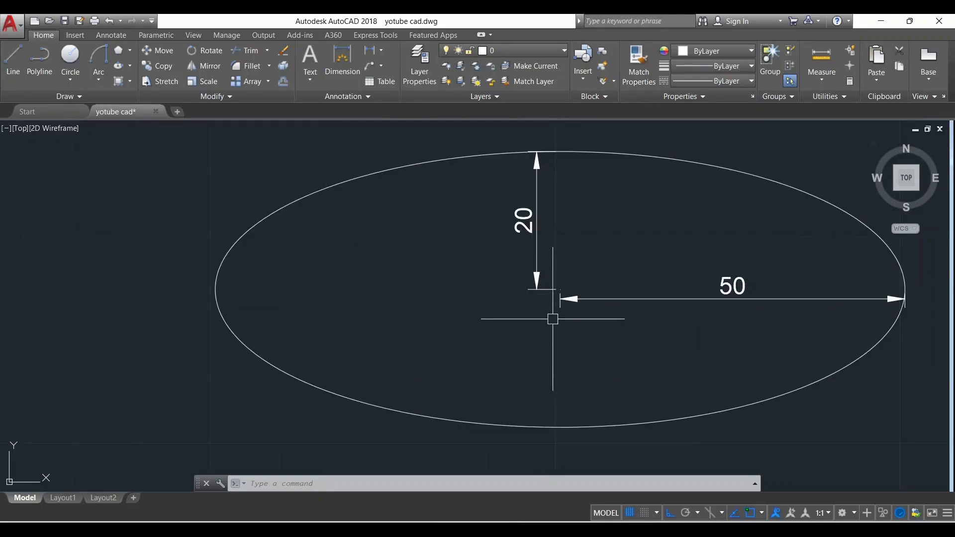
pyautogui.scroll(-2, 535, 317)
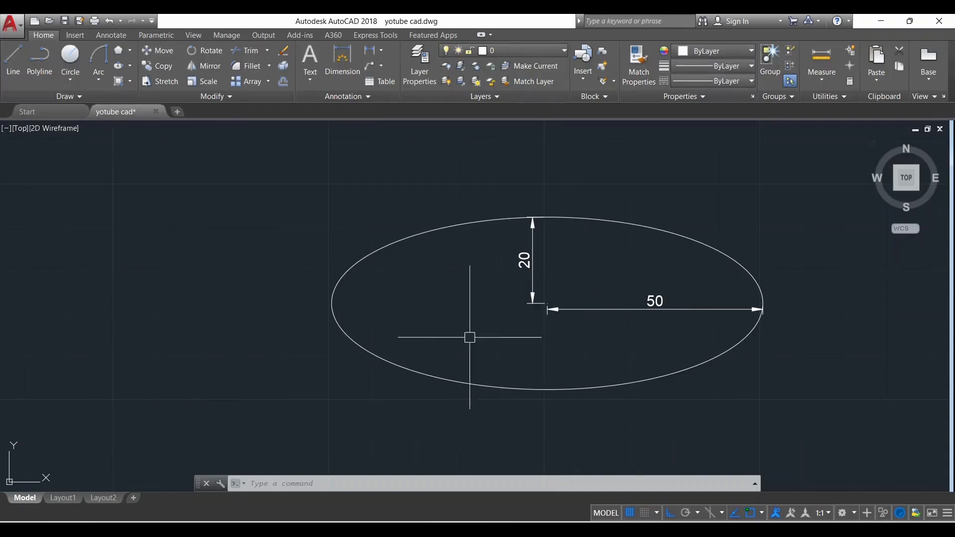
pyautogui.scroll(2, 727, 327)
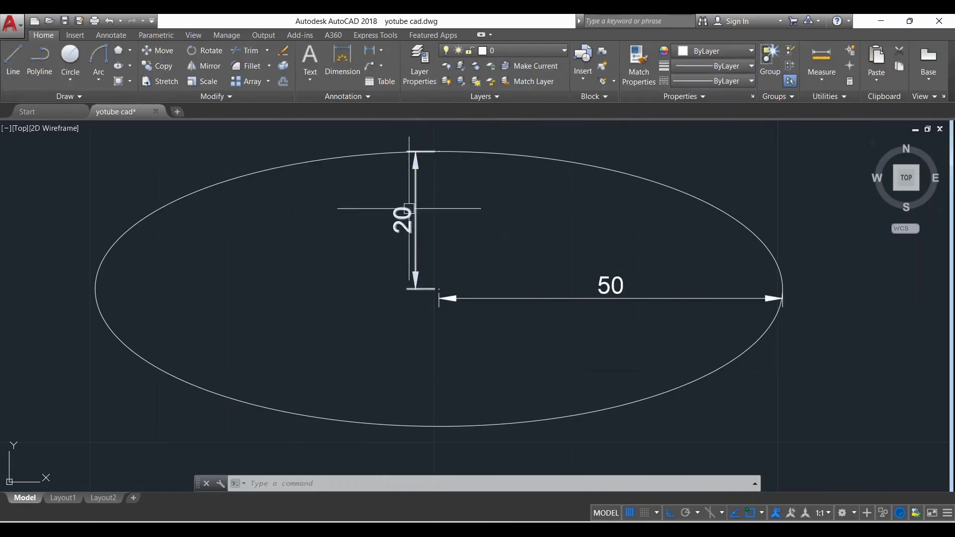
pyautogui.scroll(-2, 440, 250)
pyautogui.scroll(-2, 438, 204)
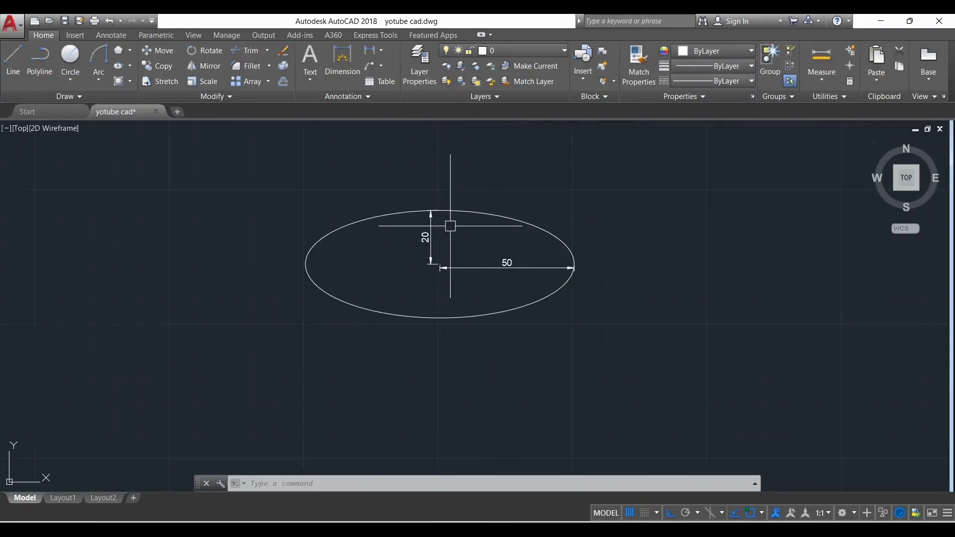
# Examine the AXIS END reference diagram, checking its points P1 to P3, major axis D1 and minor half-axis D2
pyautogui.click(130, 67)
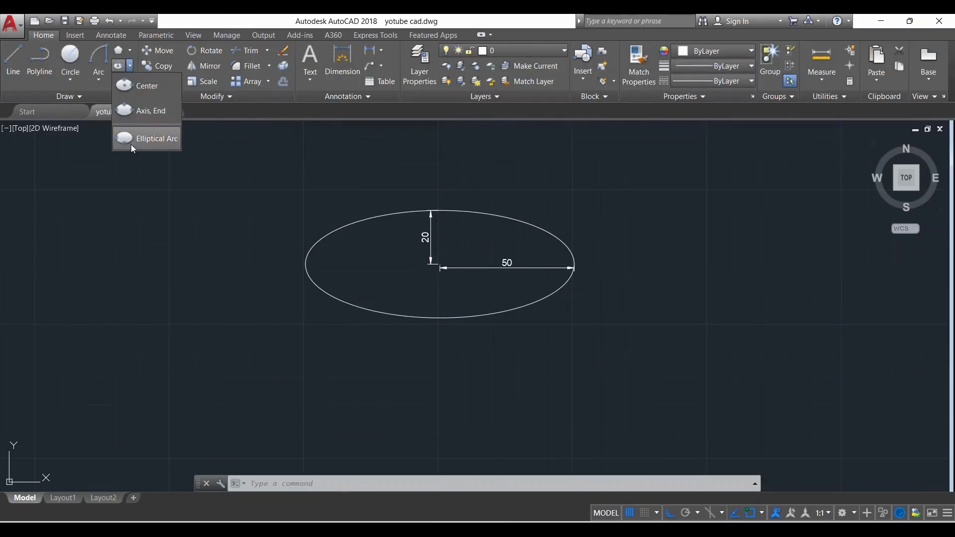
pyautogui.click(154, 116)
pyautogui.scroll(-2, 392, 192)
pyautogui.scroll(-5, 423, 214)
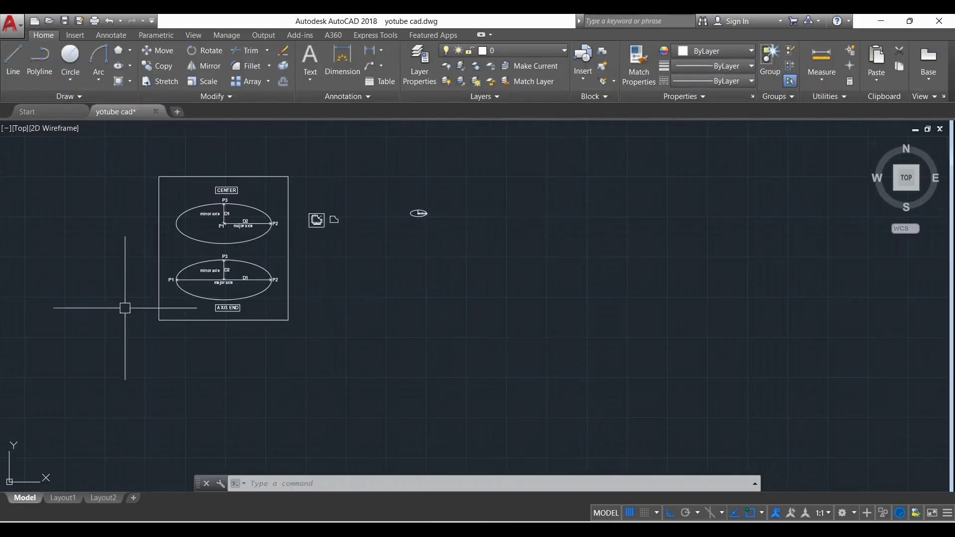
pyautogui.scroll(3, 219, 291)
pyautogui.scroll(-2, 447, 258)
pyautogui.scroll(4, 268, 239)
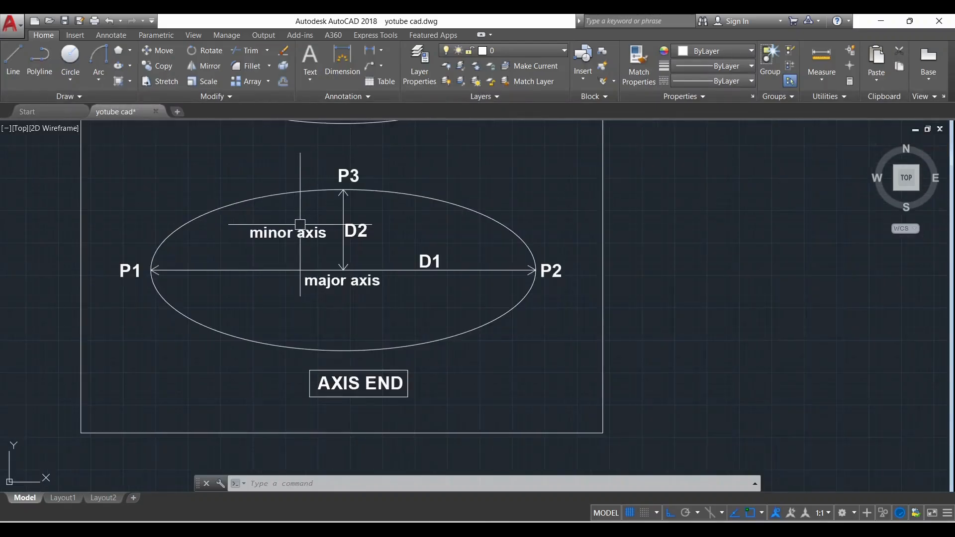
pyautogui.scroll(-2, 325, 290)
pyautogui.scroll(2, 231, 294)
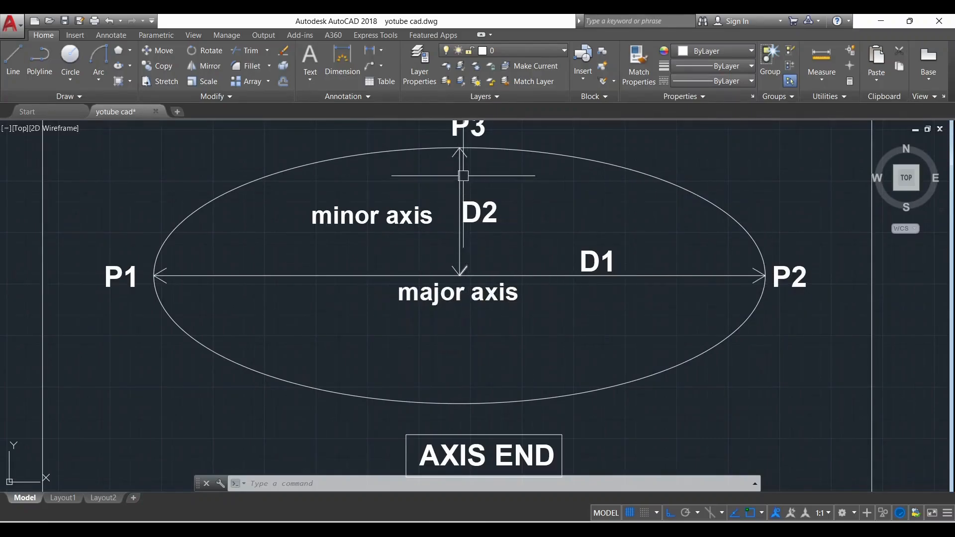
pyautogui.scroll(-2, 378, 271)
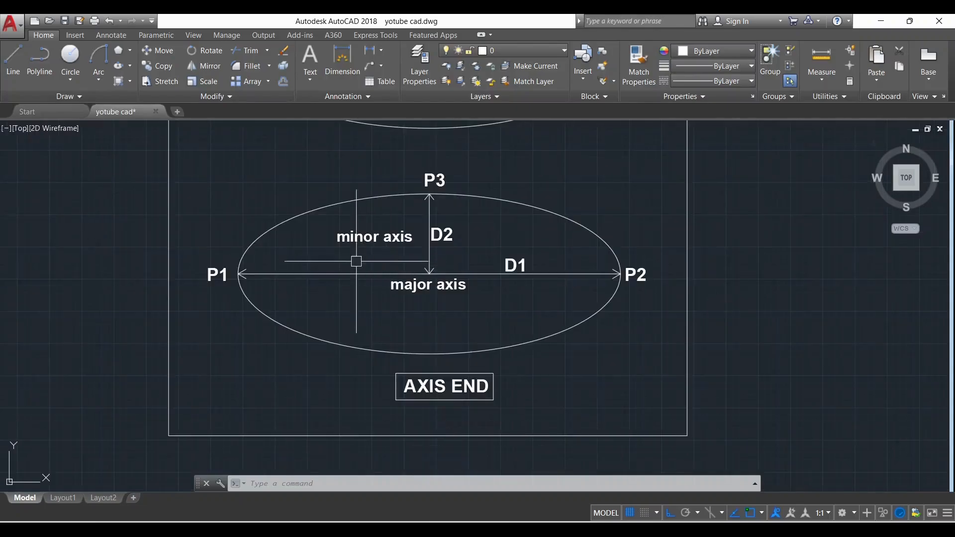
pyautogui.scroll(-6, 346, 272)
pyautogui.scroll(-2, 445, 319)
pyautogui.scroll(8, 518, 264)
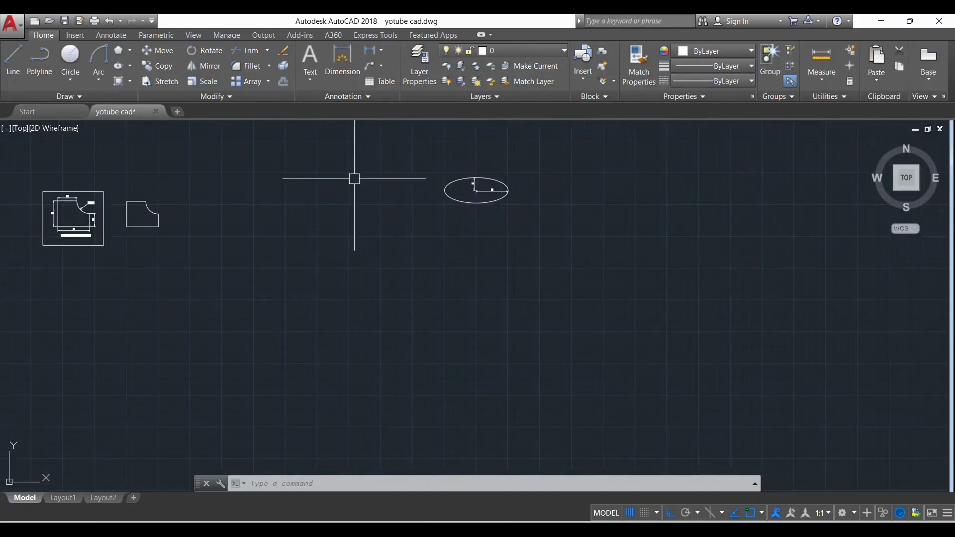
# Draw an Axis, End ellipse below the centre-defined one, with a 100-unit horizontal axis and a 20-unit vertical half-axis
pyautogui.click(130, 66)
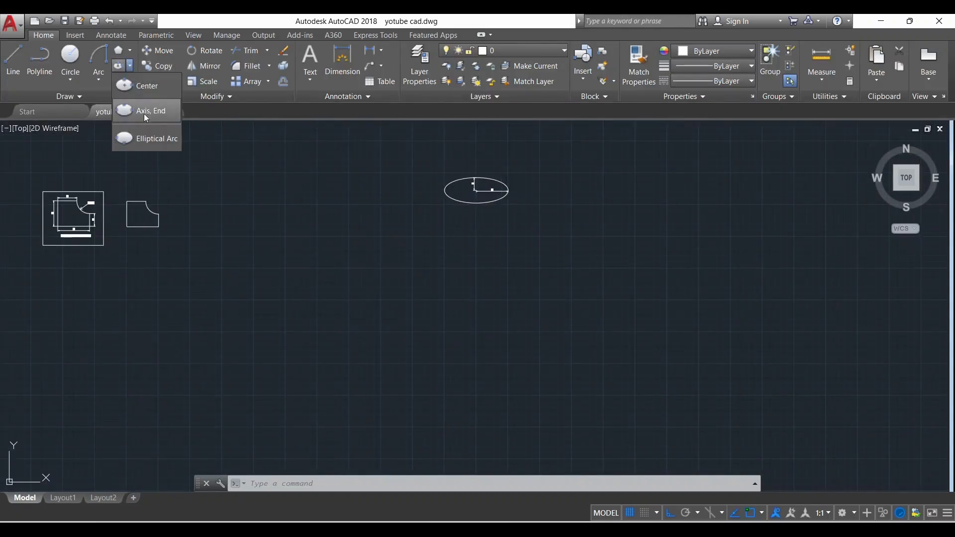
pyautogui.click(150, 112)
pyautogui.scroll(2, 460, 205)
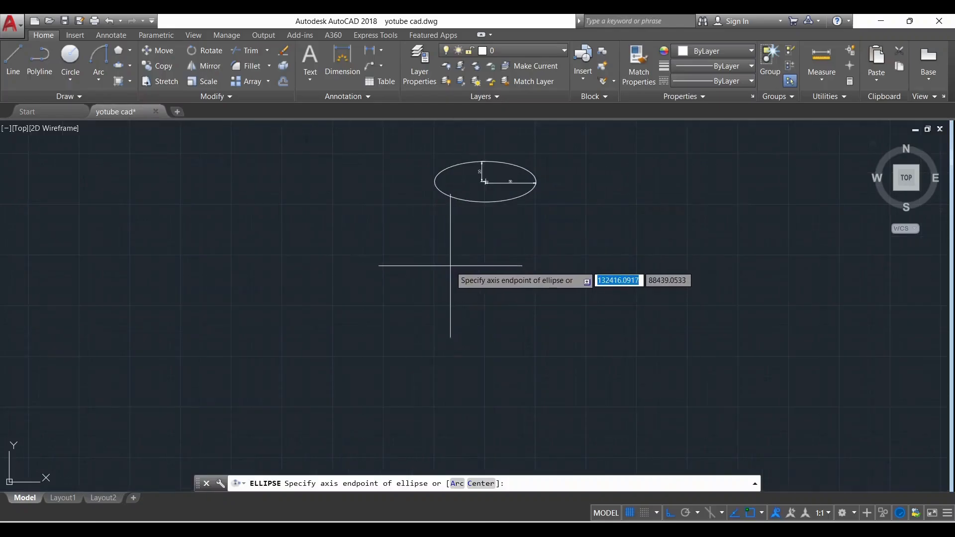
pyautogui.click(452, 275)
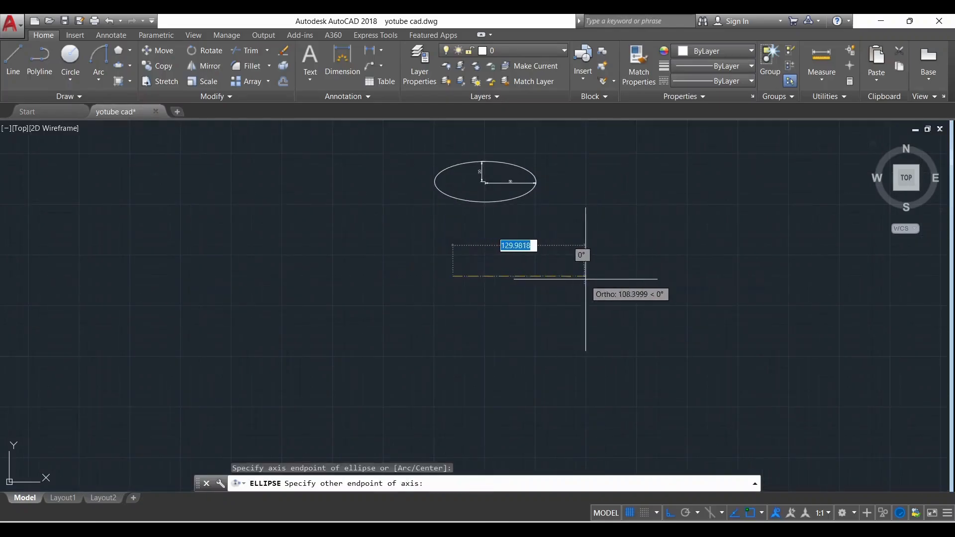
pyautogui.scroll(2, 557, 262)
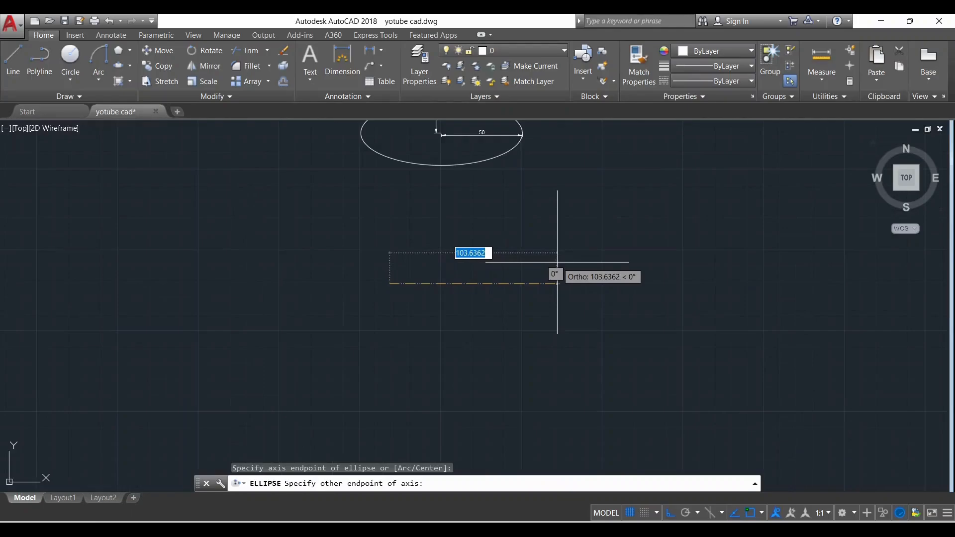
pyautogui.write('100')
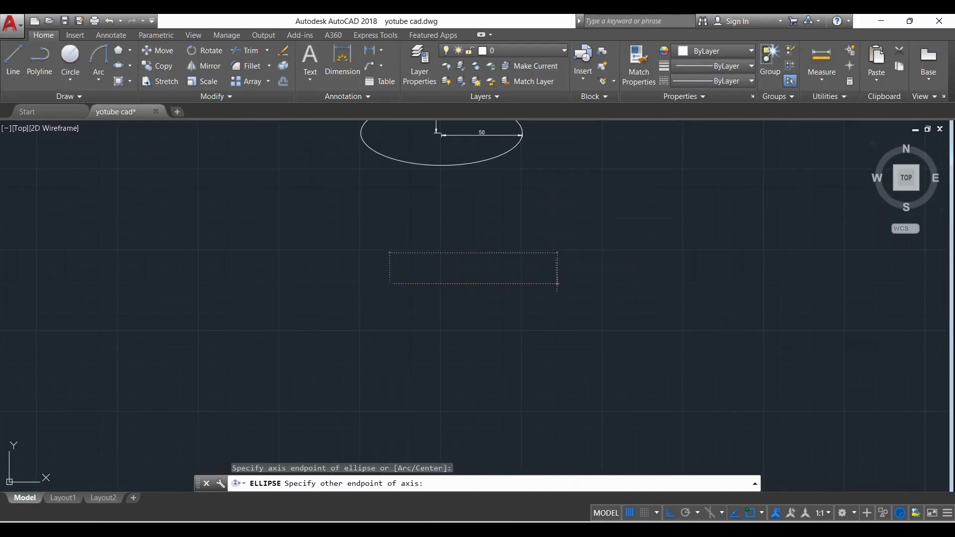
pyautogui.press('Return')
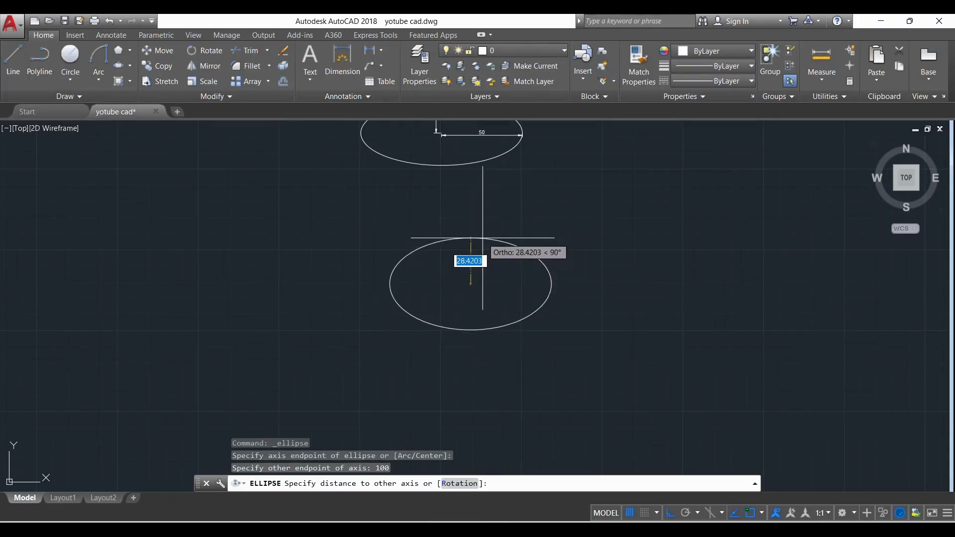
pyautogui.write('20')
pyautogui.press('Return')
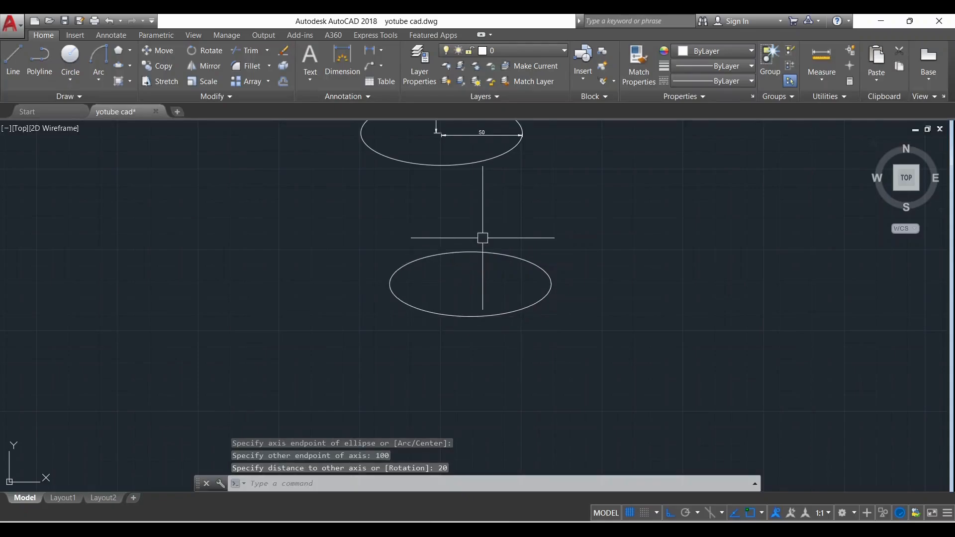
# Add a linear dimension to the new ellipse's full horizontal axis, from left to right quadrant, placing it below the centre inside the outline
pyautogui.scroll(5, 484, 237)
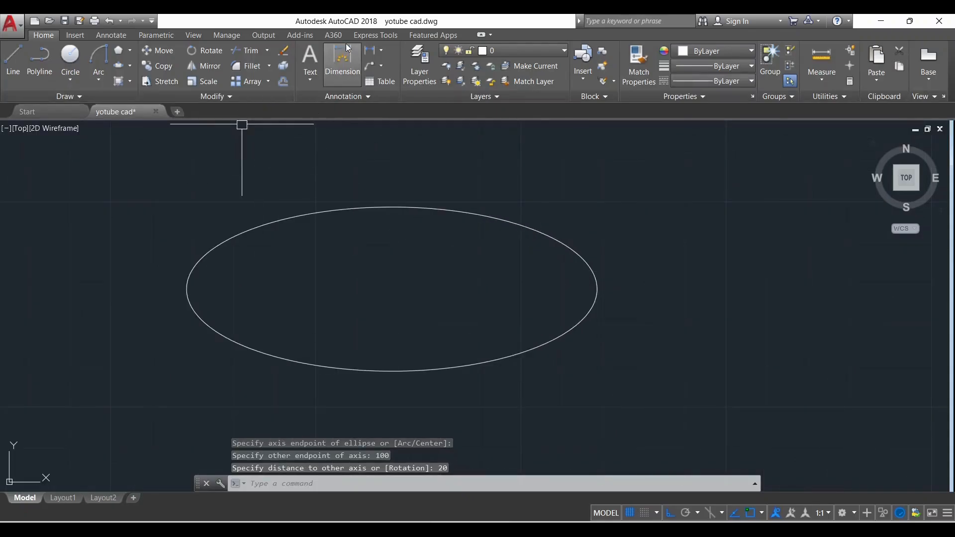
pyautogui.click(369, 50)
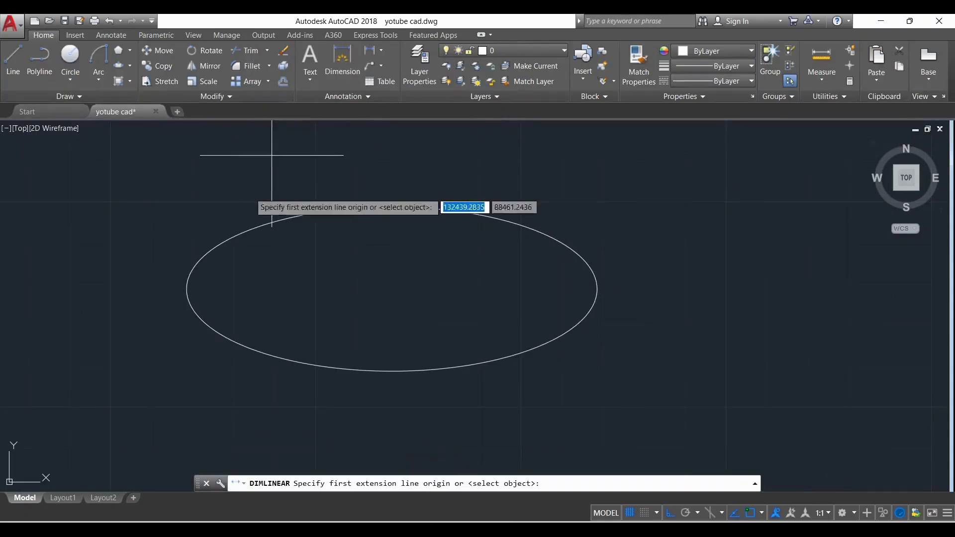
pyautogui.click(189, 288)
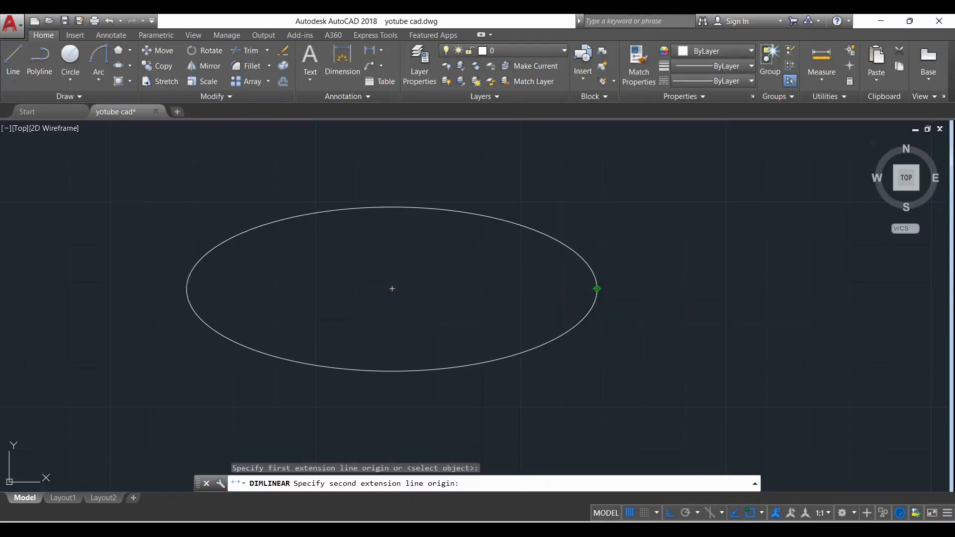
pyautogui.click(596, 288)
pyautogui.click(479, 320)
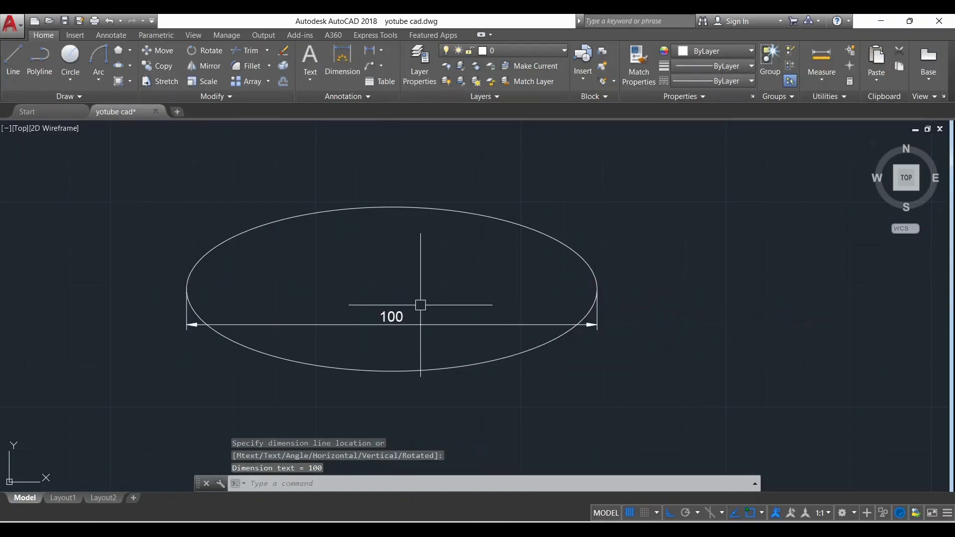
# Add a linear dimension to the new ellipse's vertical half-axis, from top quadrant to centre, placing it just left of the axis
pyautogui.press('Return')
pyautogui.click(392, 206)
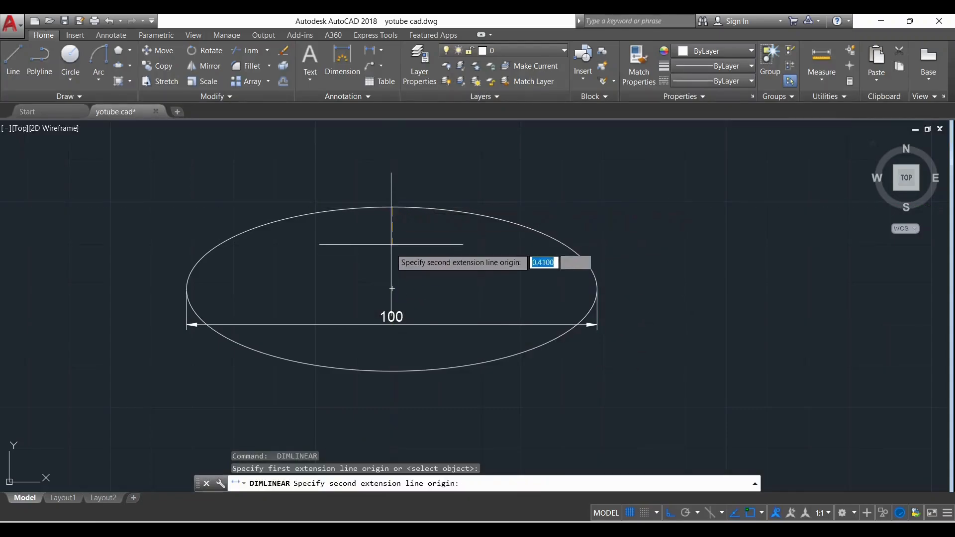
pyautogui.click(392, 288)
pyautogui.click(377, 259)
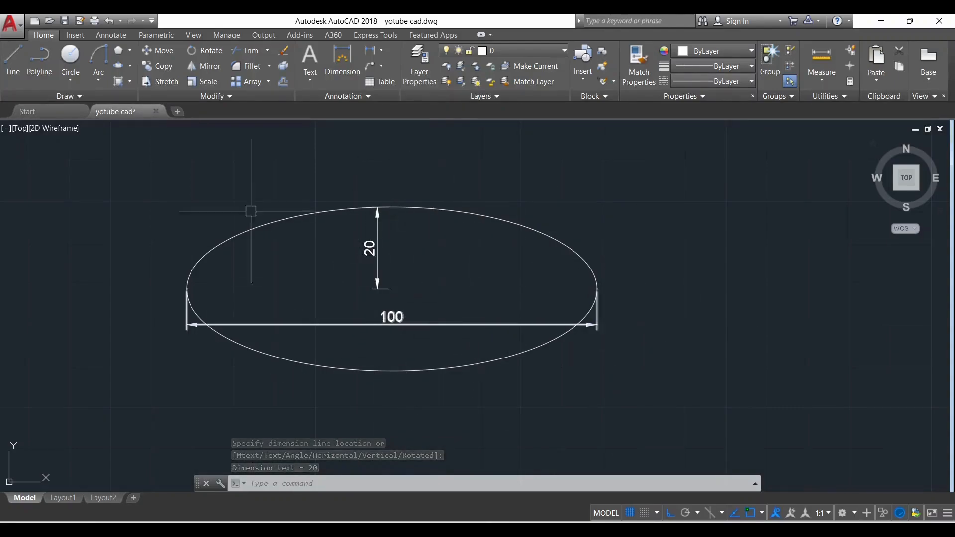
# Begin an elliptical arc in the empty area right of the dimensioned ellipse, giving it a 100-unit horizontal first axis
pyautogui.click(129, 65)
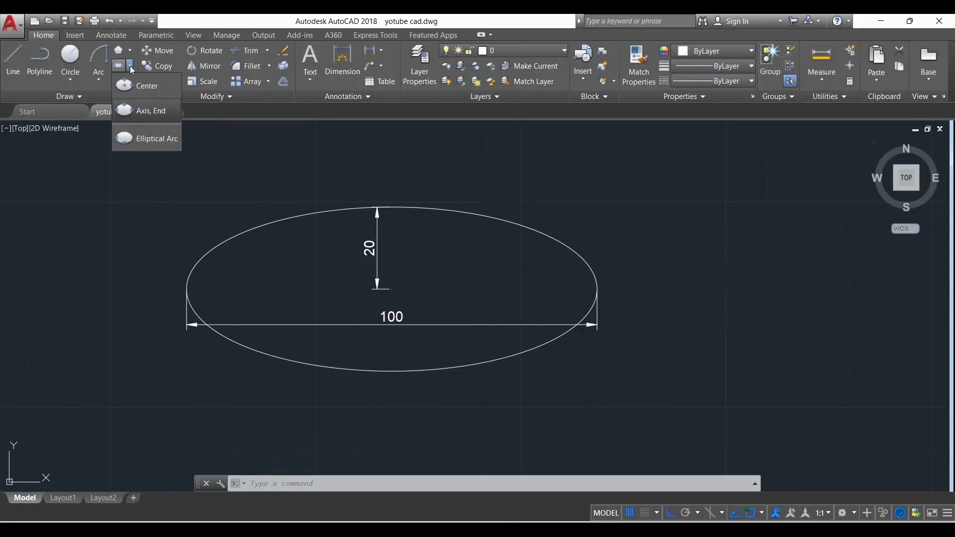
pyautogui.click(160, 139)
pyautogui.scroll(-2, 501, 290)
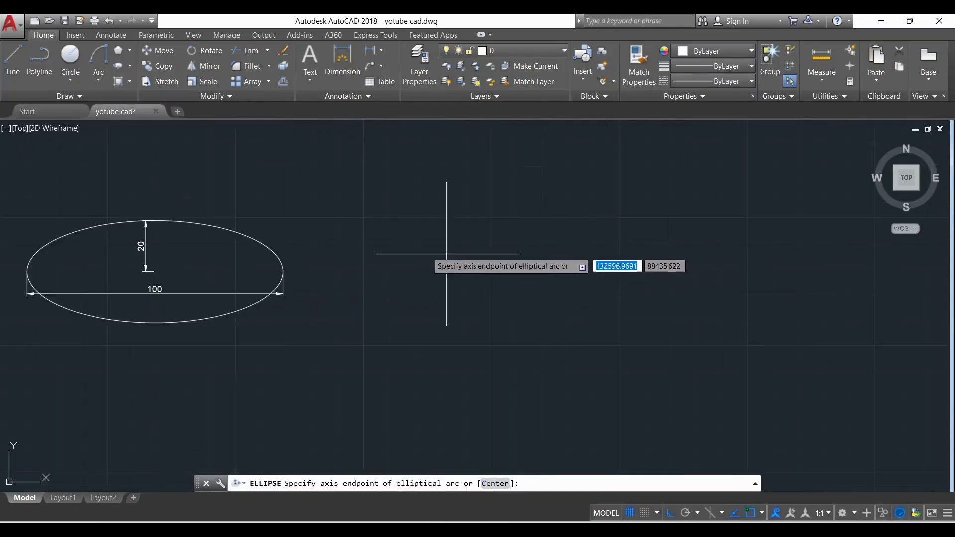
pyautogui.click(453, 270)
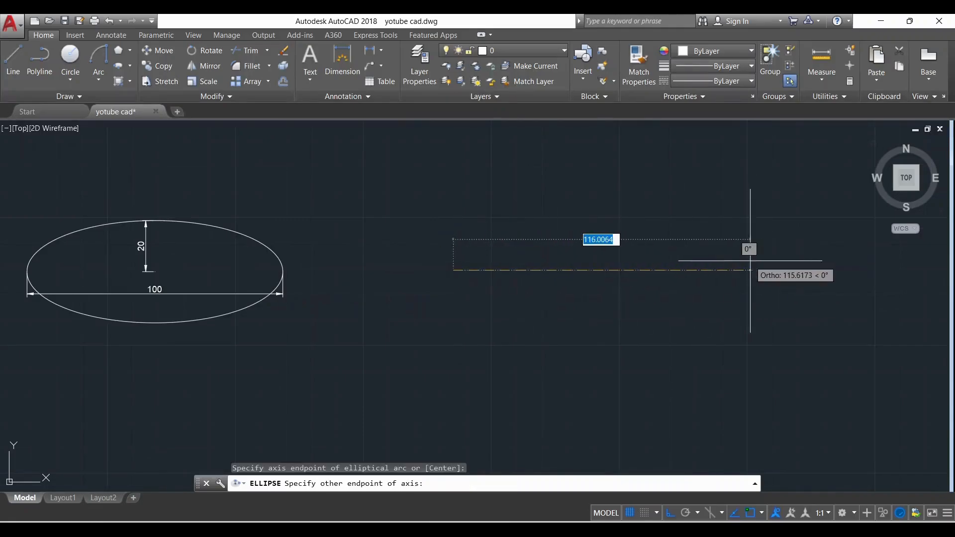
pyautogui.write('10')
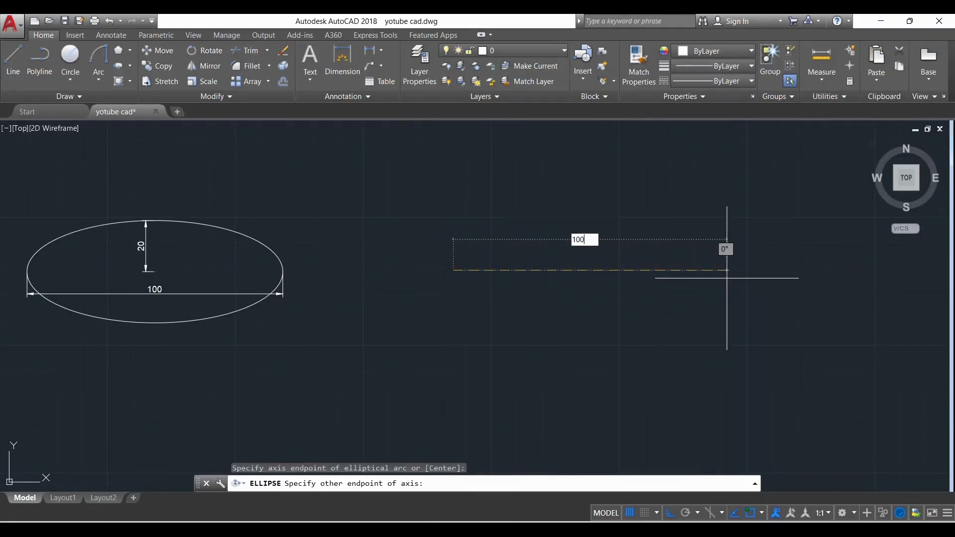
pyautogui.write('0')
pyautogui.press('Return')
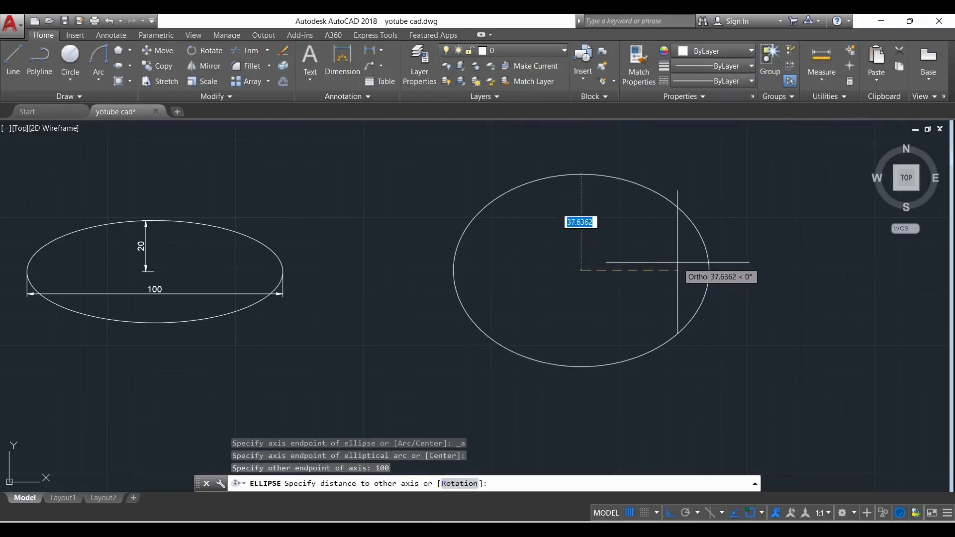
# Set the elliptical arc's other half-axis to 20 units and pick its start angle horizontally to the right of its centre
pyautogui.scroll(2, 684, 262)
pyautogui.scroll(-2, 691, 260)
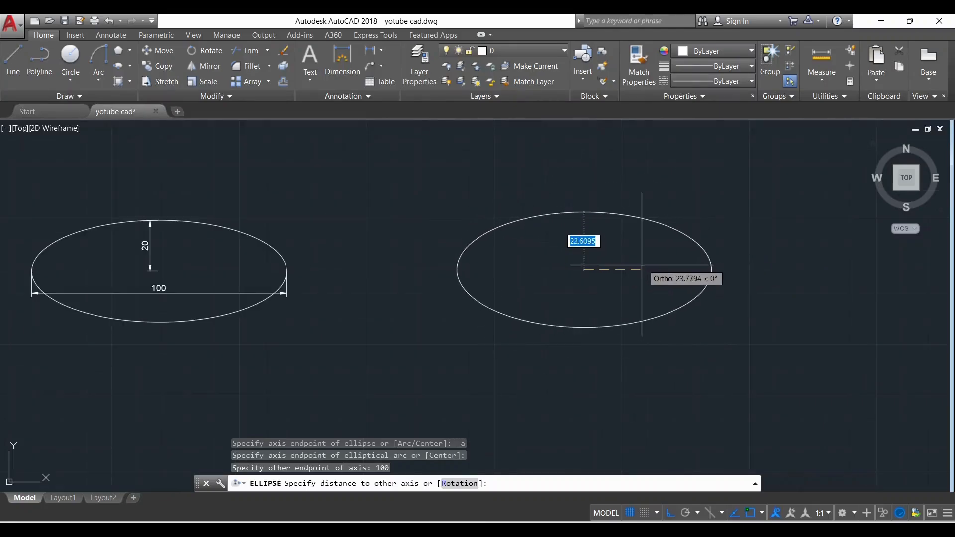
pyautogui.scroll(2, 596, 269)
pyautogui.scroll(2, 597, 258)
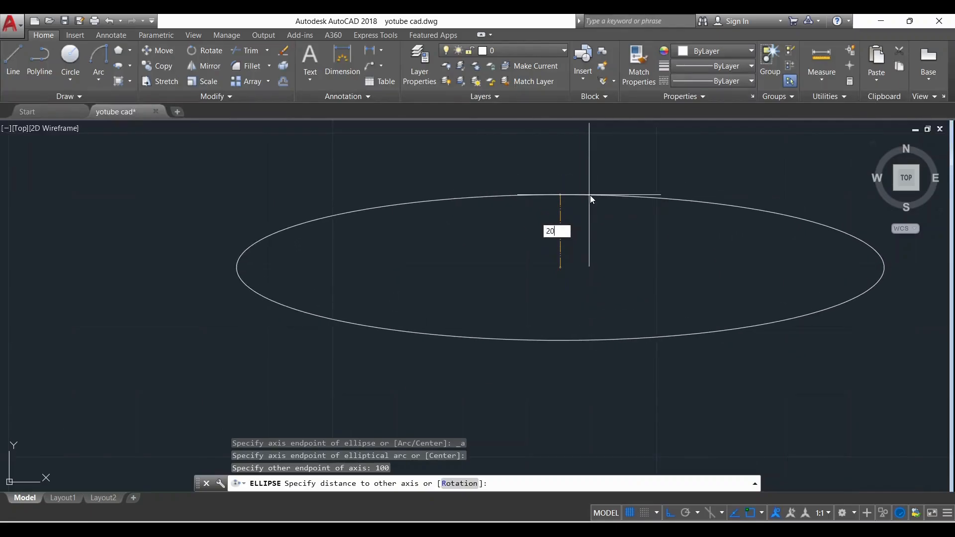
pyautogui.press('Return')
pyautogui.scroll(-4, 462, 273)
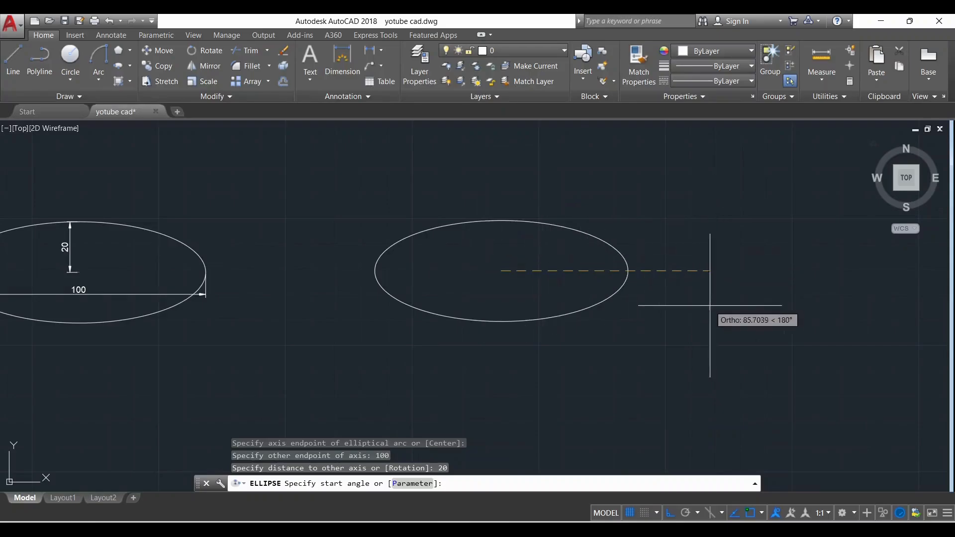
pyautogui.click(510, 264)
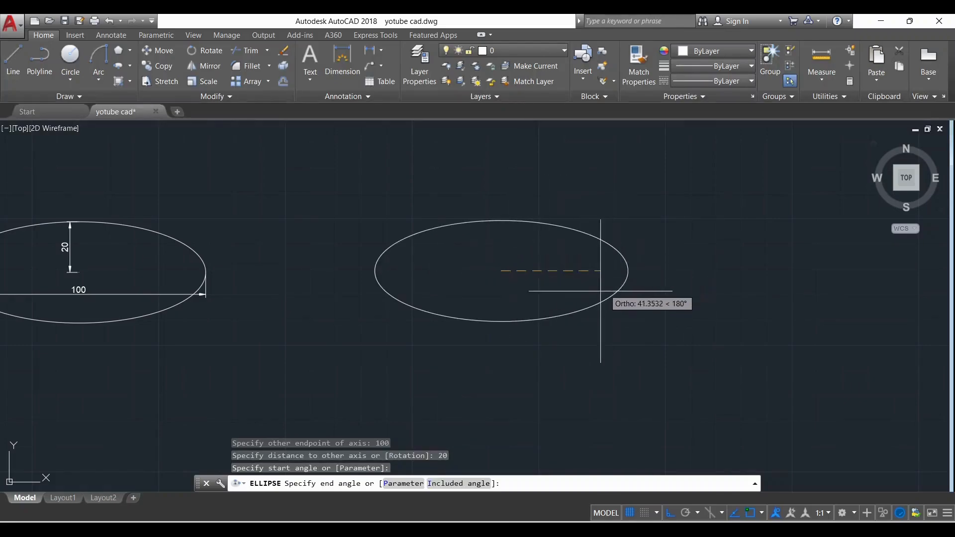
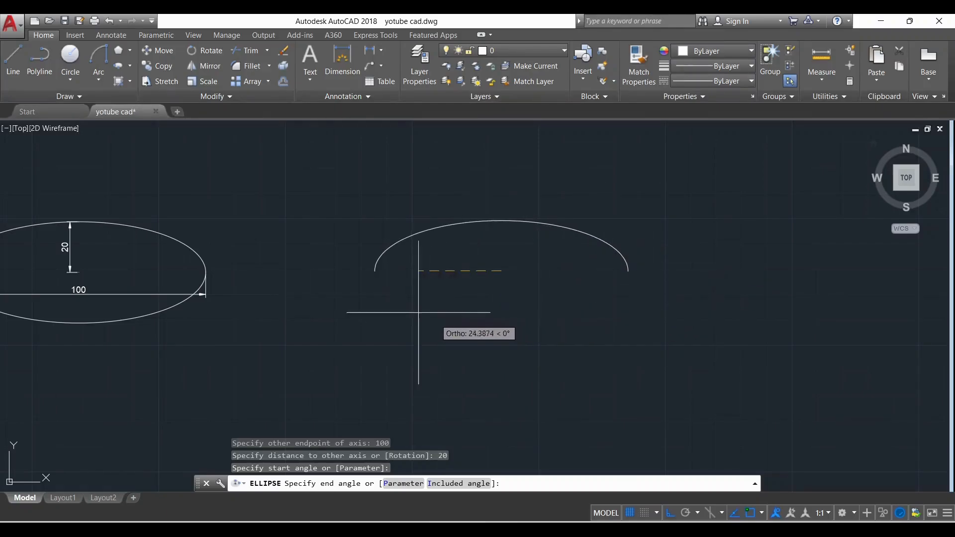
# Finish the elliptical arc as an upper half-ellipse by picking its end angle horizontally to the left of its centre
pyautogui.click(326, 287)
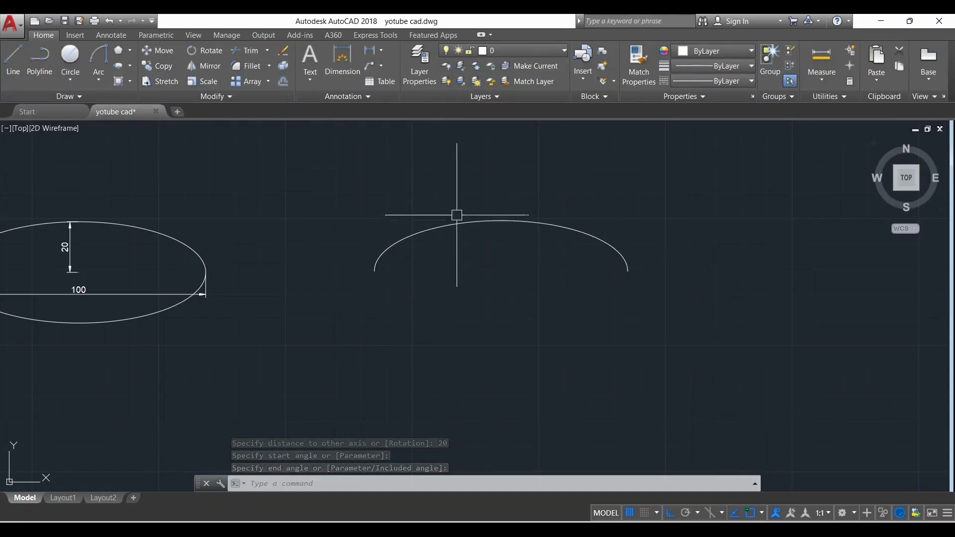
pyautogui.scroll(-2, 623, 257)
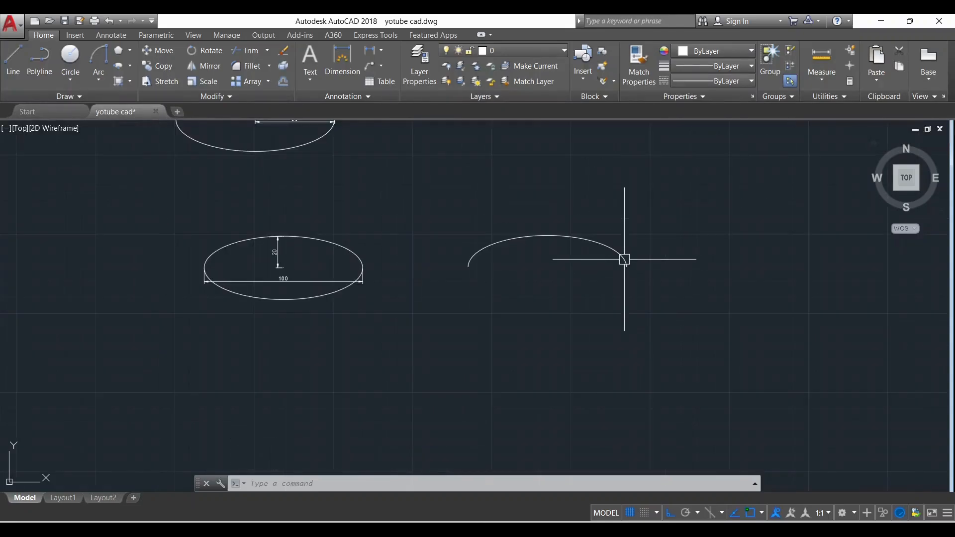
pyautogui.scroll(2, 626, 251)
pyautogui.scroll(-2, 663, 253)
pyautogui.scroll(-3, 436, 248)
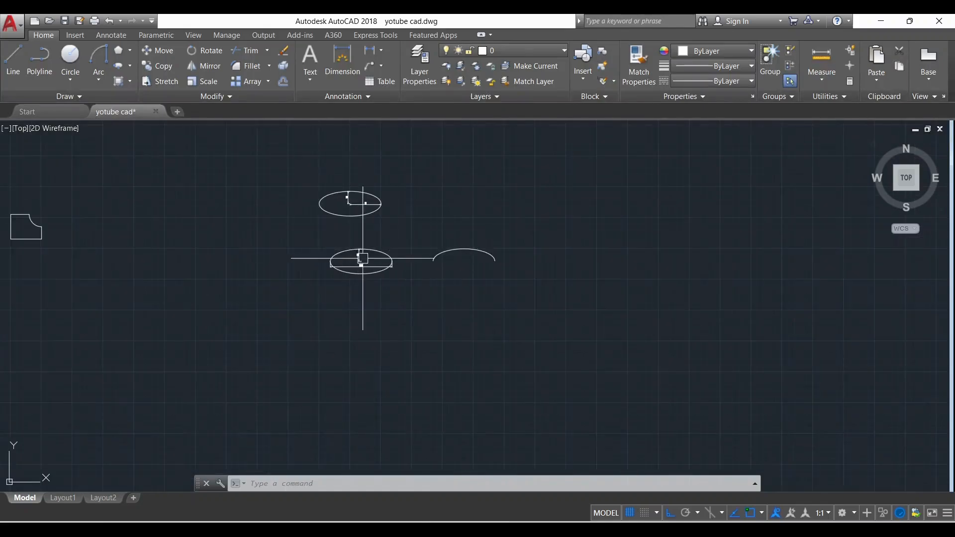
pyautogui.scroll(3, 370, 260)
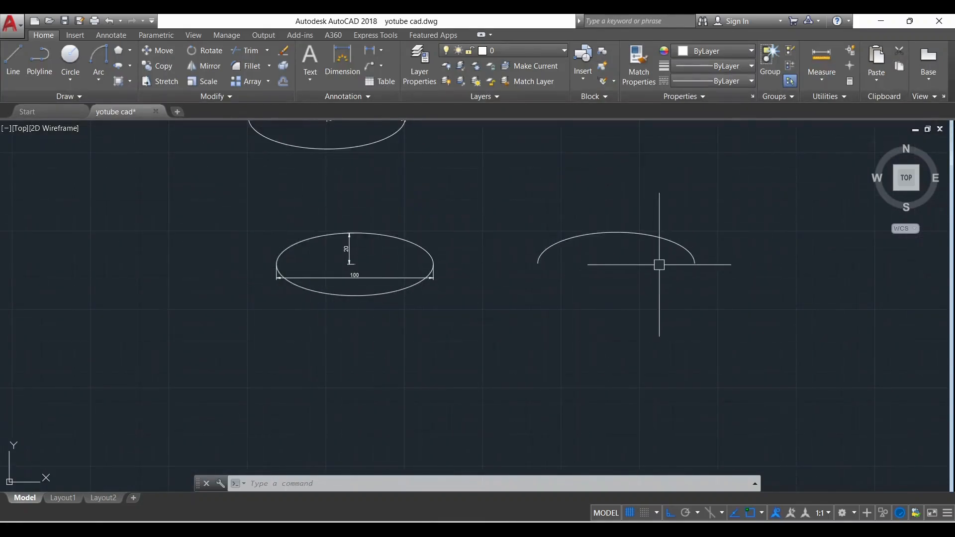
pyautogui.scroll(2, 676, 246)
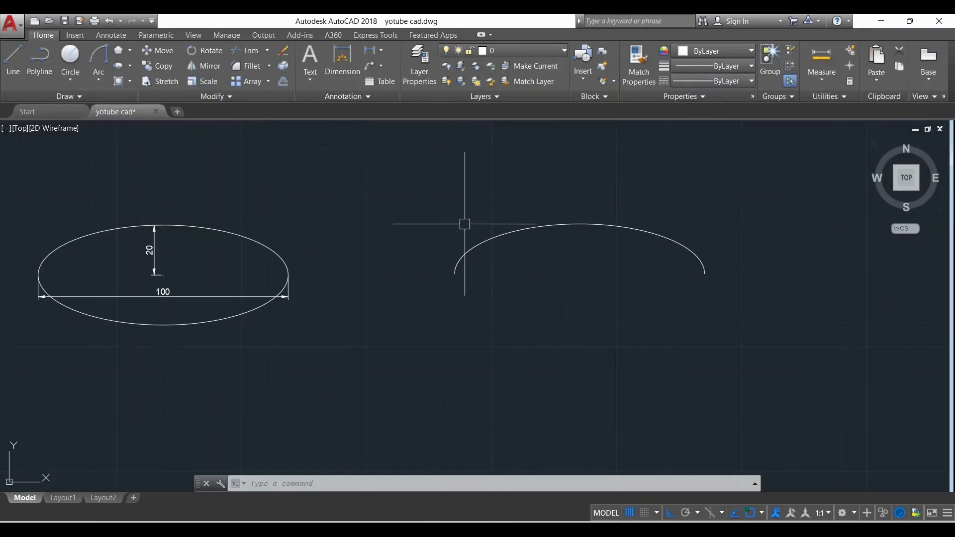
# Delete both dimensioned ellipses together with their dimensions and the elliptical arc
pyautogui.scroll(-4, 651, 296)
pyautogui.click(737, 330)
pyautogui.click(320, 158)
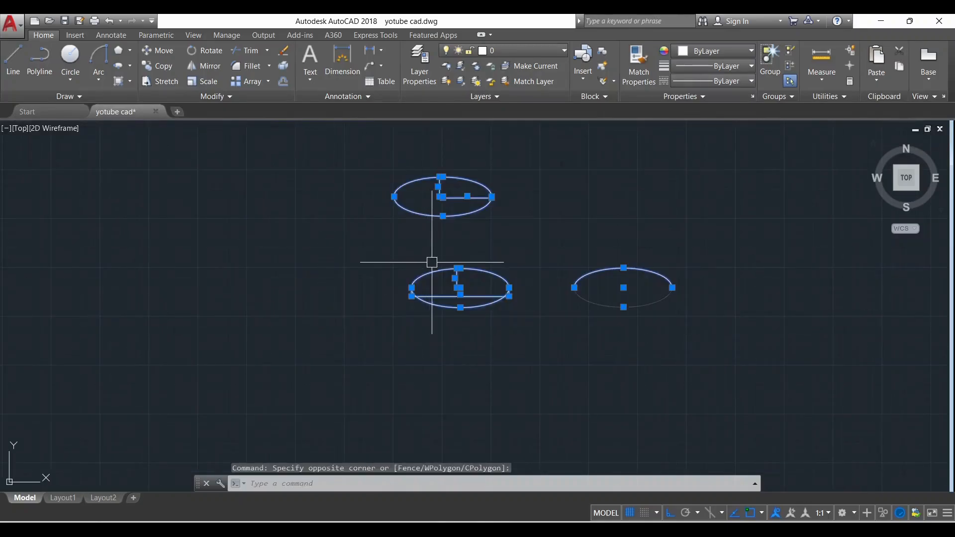
pyautogui.press('Delete')
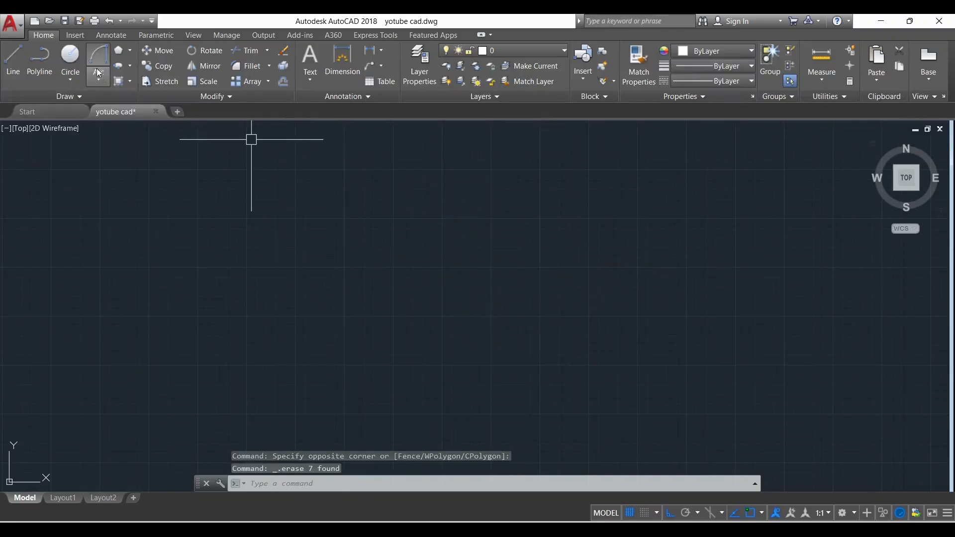
pyautogui.click(131, 83)
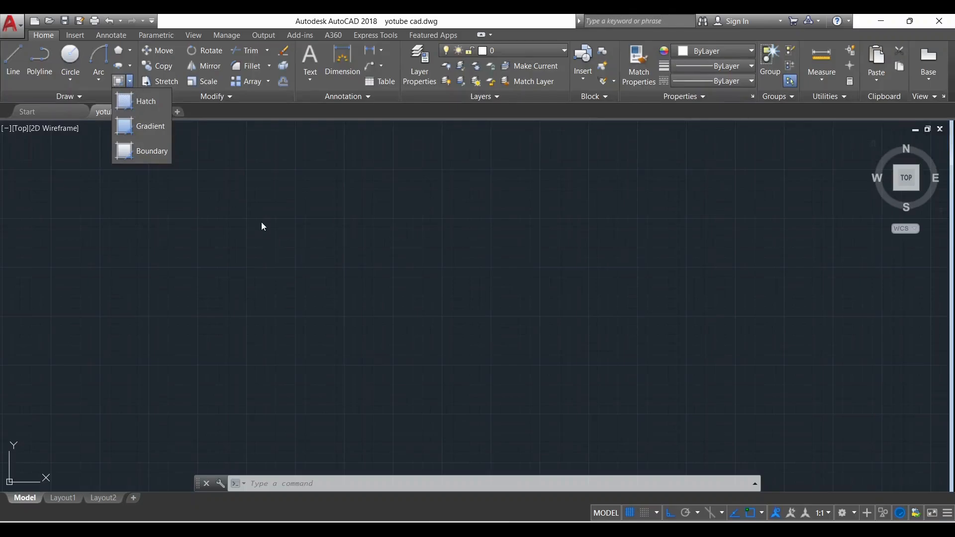
pyautogui.click(251, 150)
pyautogui.write('H')
pyautogui.press('Return')
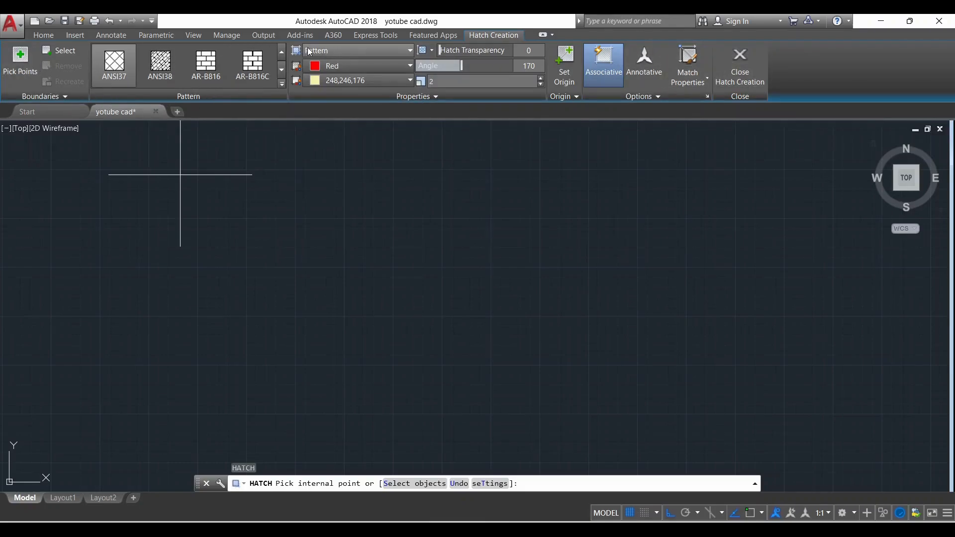
pyautogui.click(410, 50)
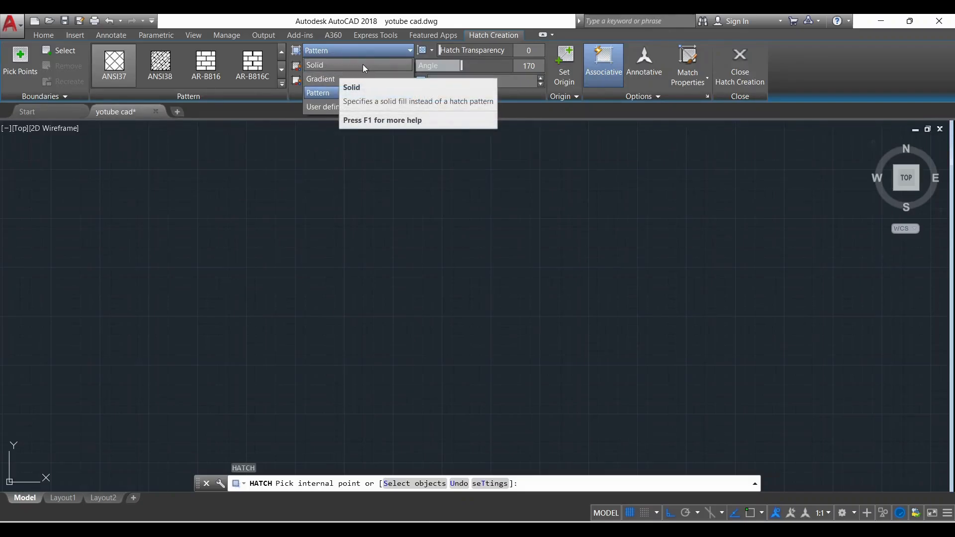
pyautogui.click(377, 50)
pyautogui.press('Escape')
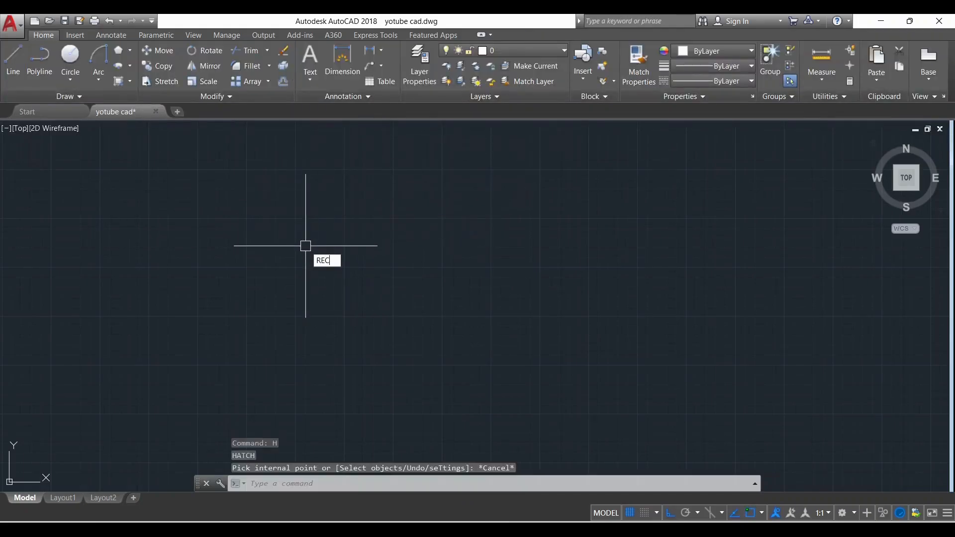
# Draw a rectangle about 75 units wide and 77 units high in the empty drawing area
pyautogui.press('Return')
pyautogui.click(324, 217)
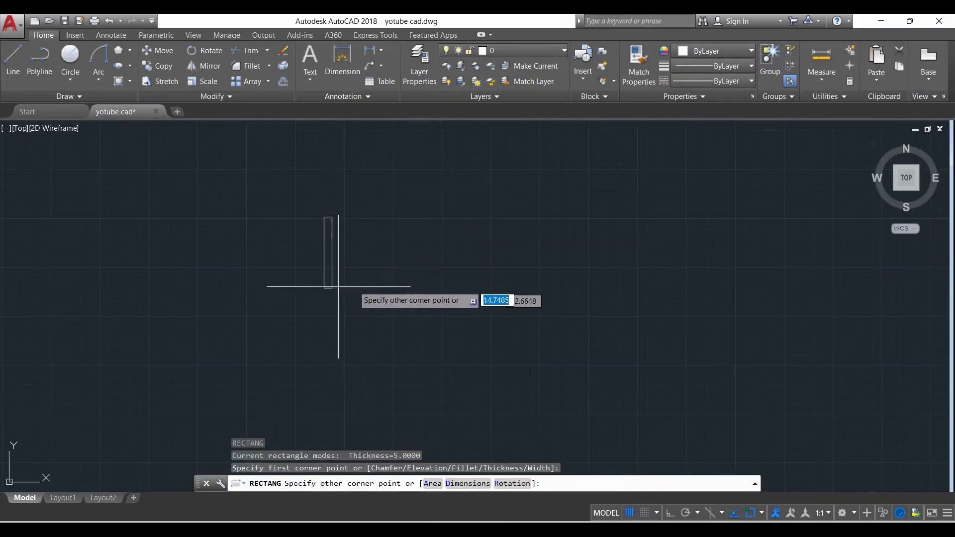
pyautogui.click(397, 293)
# Copy the rectangle twice horizontally to the right with Ortho, forming a row of three separate rectangles
pyautogui.click(344, 232)
pyautogui.write('C')
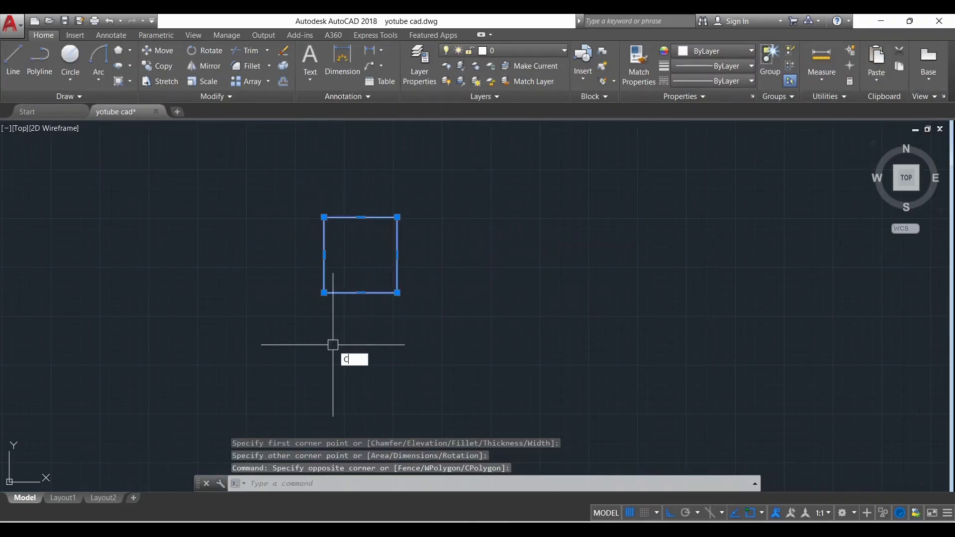
pyautogui.write('O')
pyautogui.press('Return')
pyautogui.click(380, 357)
pyautogui.click(502, 350)
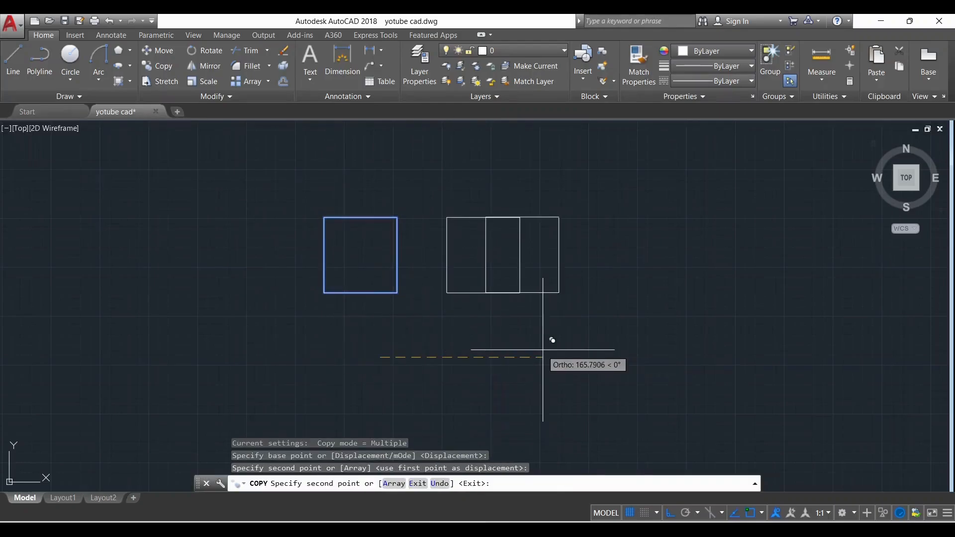
pyautogui.click(603, 343)
pyautogui.press('Escape')
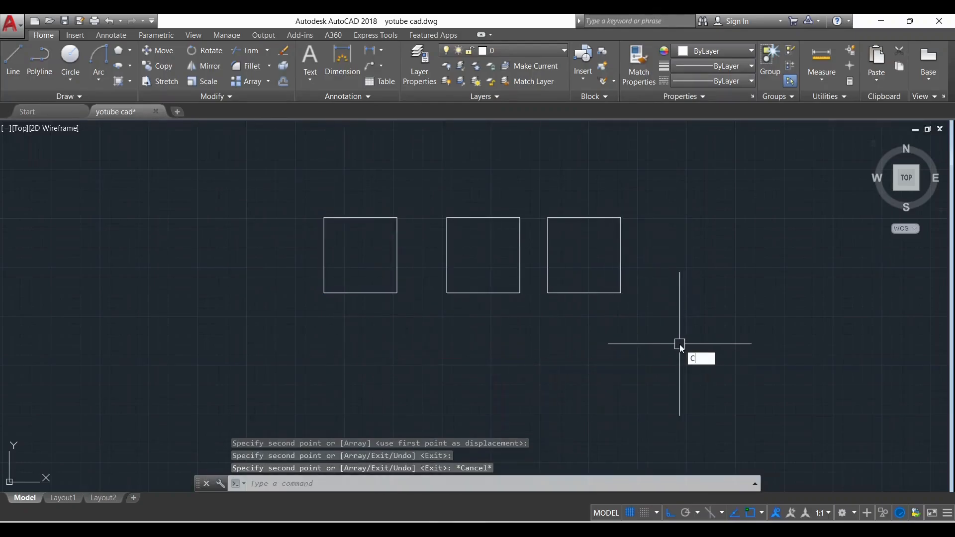
# Draw a circle slightly larger than the rectangles at the right end of the row, centred level with them
pyautogui.write('C')
pyautogui.press('Return')
pyautogui.scroll(2, 720, 266)
pyautogui.click(679, 267)
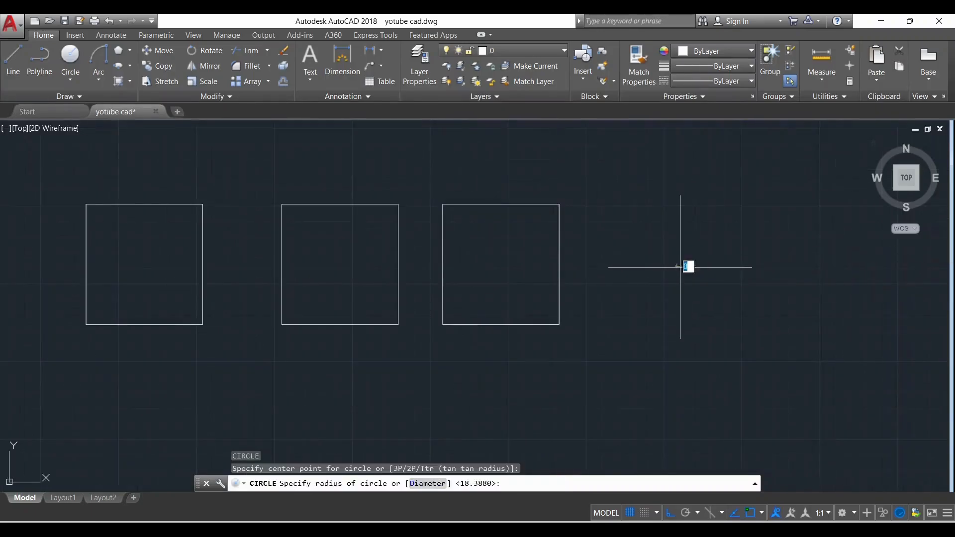
pyautogui.click(749, 256)
pyautogui.press('Escape')
pyautogui.scroll(-2, 621, 338)
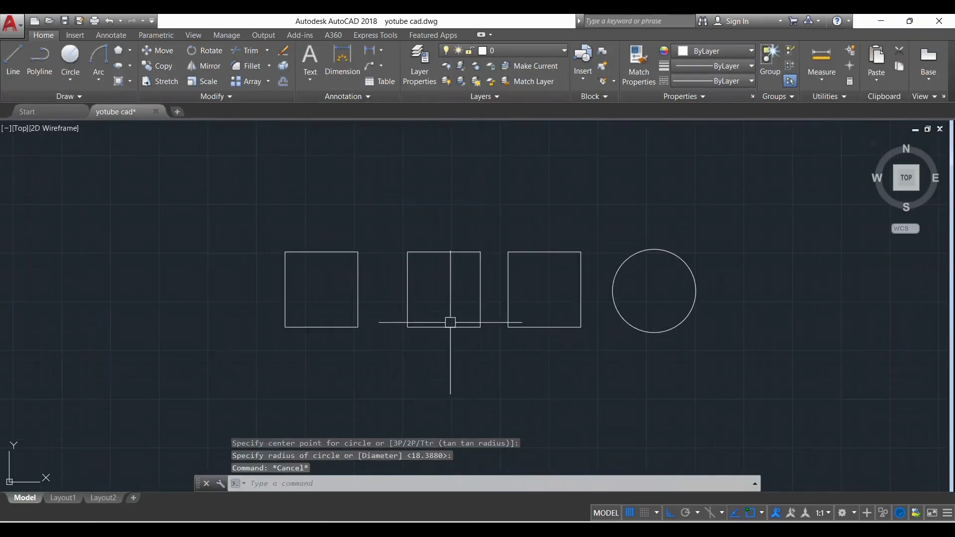
pyautogui.scroll(2, 410, 308)
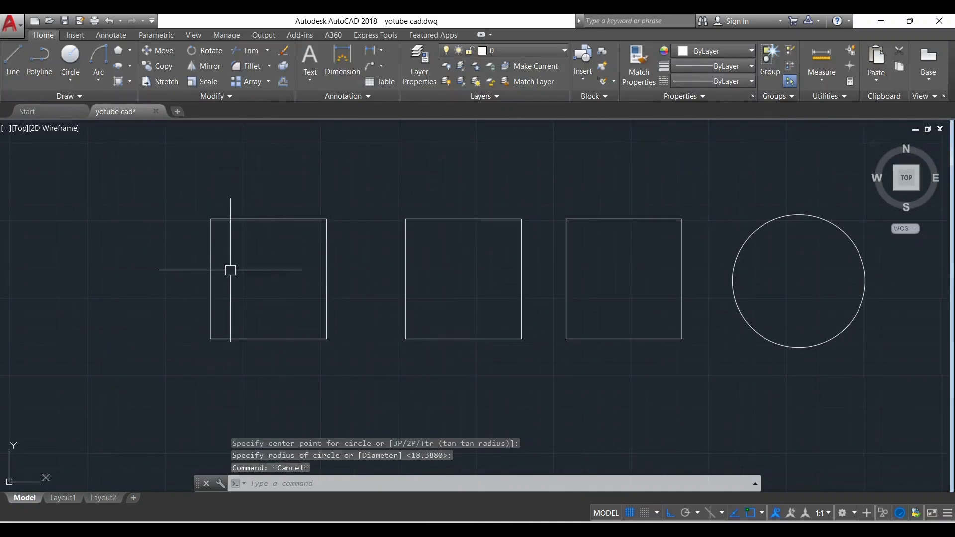
pyautogui.scroll(2, 205, 228)
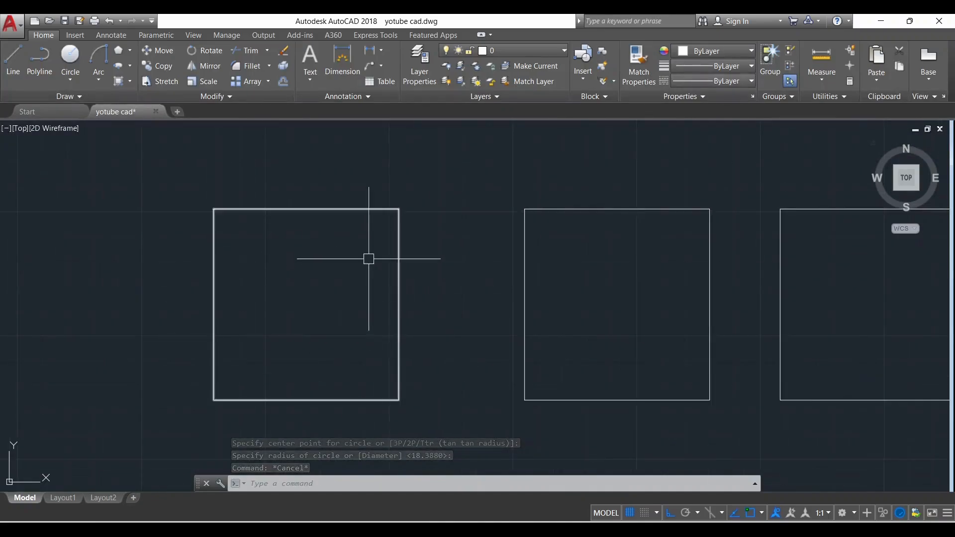
pyautogui.scroll(-2, 549, 222)
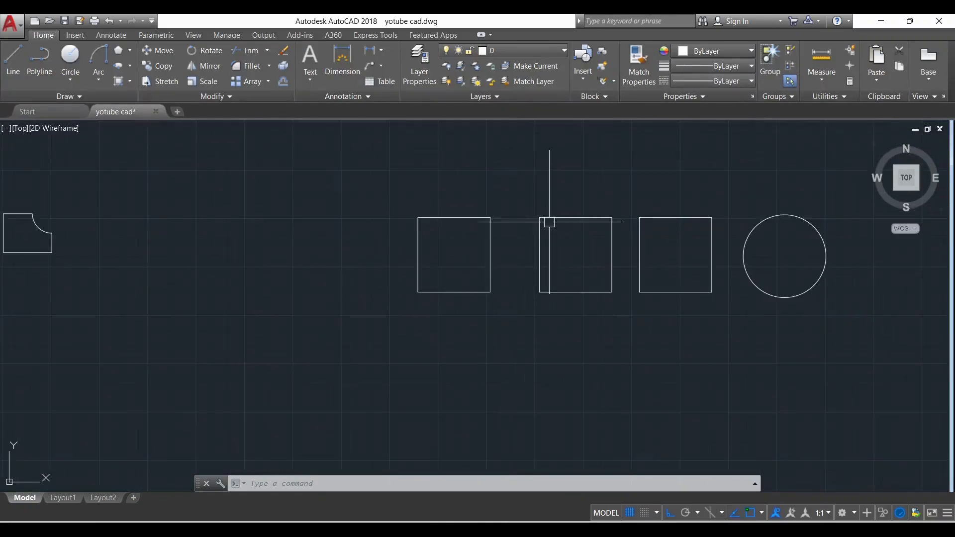
pyautogui.scroll(2, 549, 221)
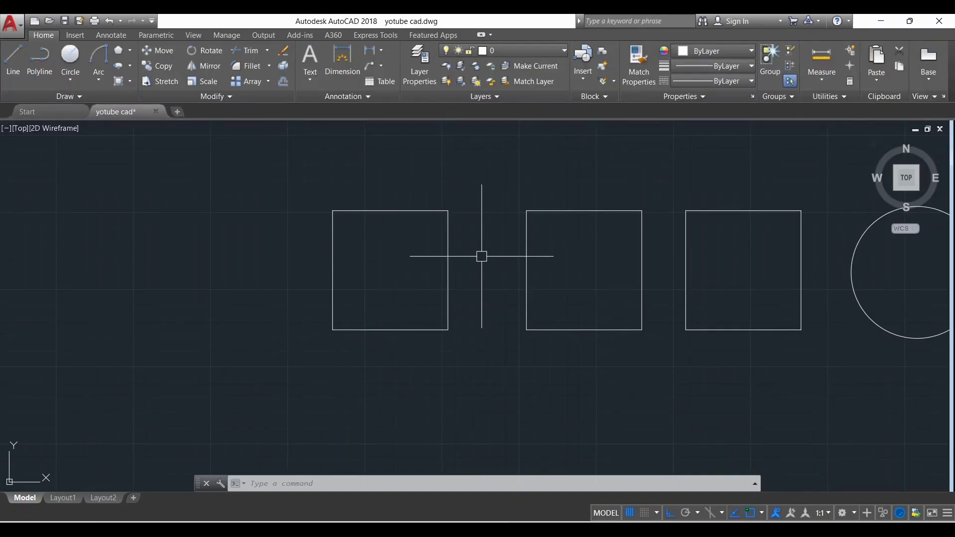
pyautogui.scroll(-2, 440, 324)
pyautogui.scroll(2, 597, 301)
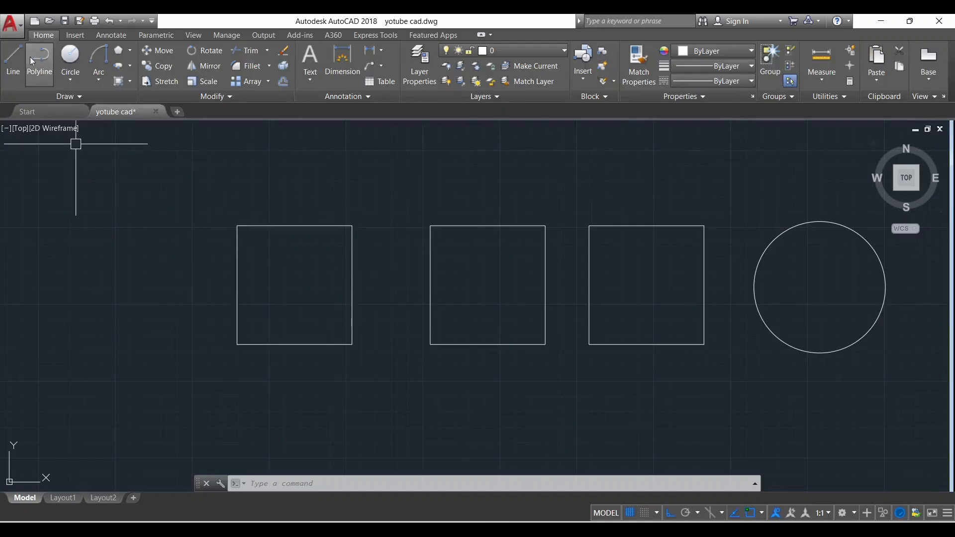
# Hatch the leftmost rectangle with a Solid fill in Magenta
pyautogui.write('h')
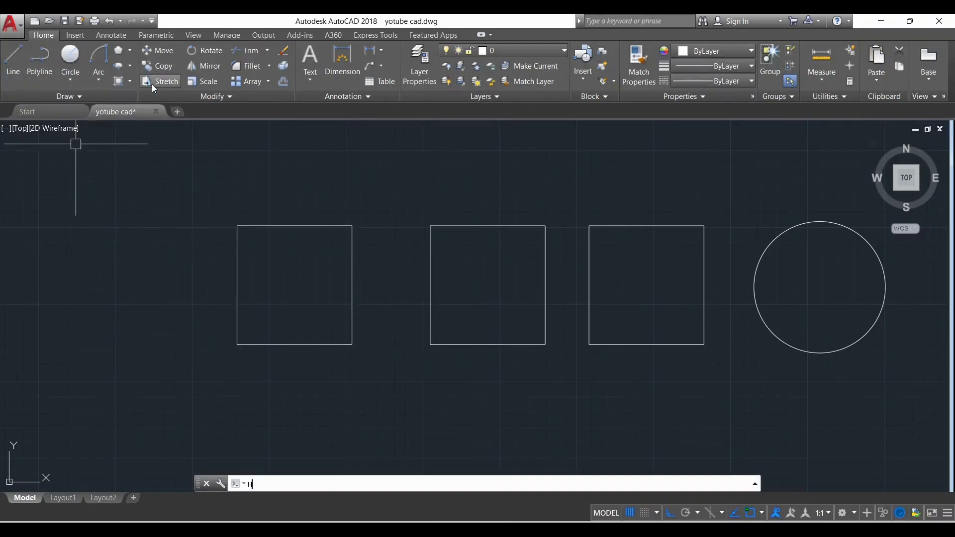
pyautogui.press('Return')
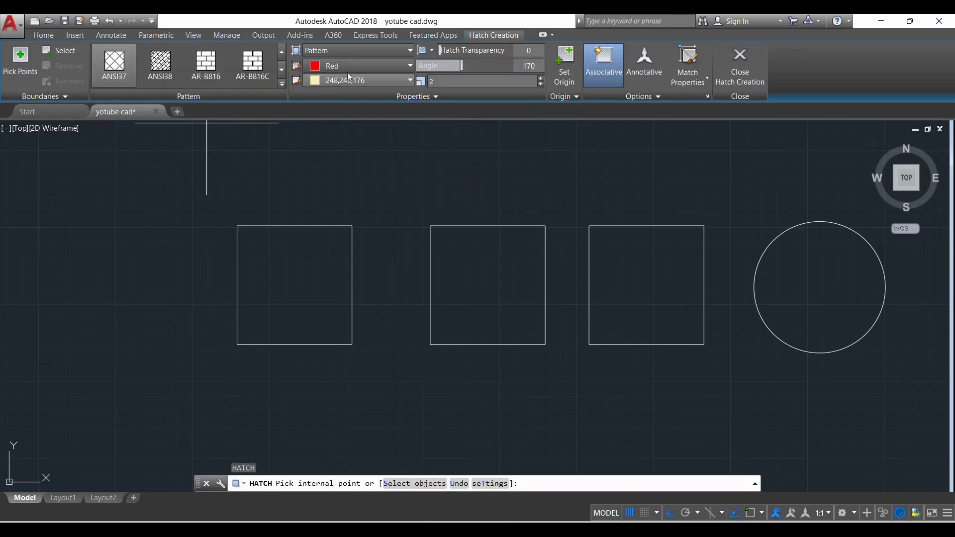
pyautogui.click(382, 52)
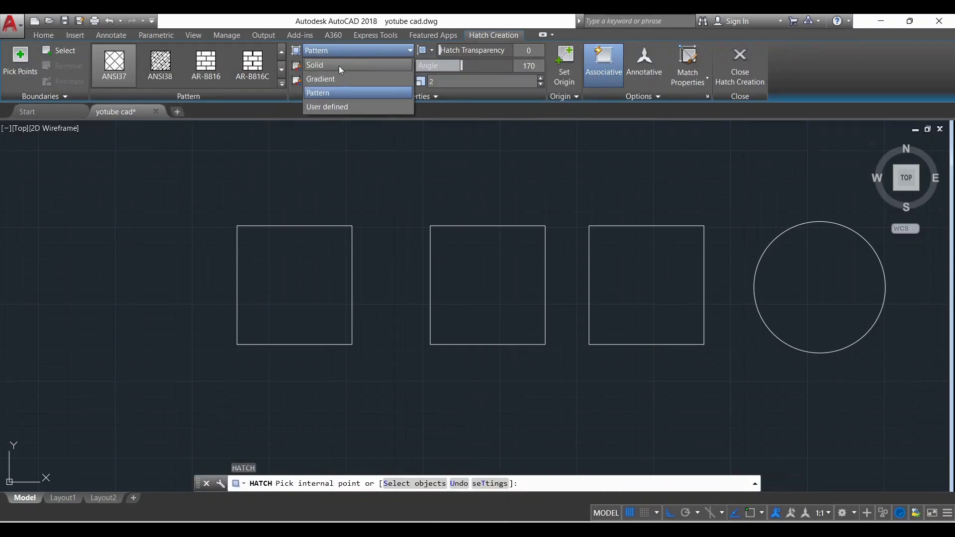
pyautogui.click(348, 66)
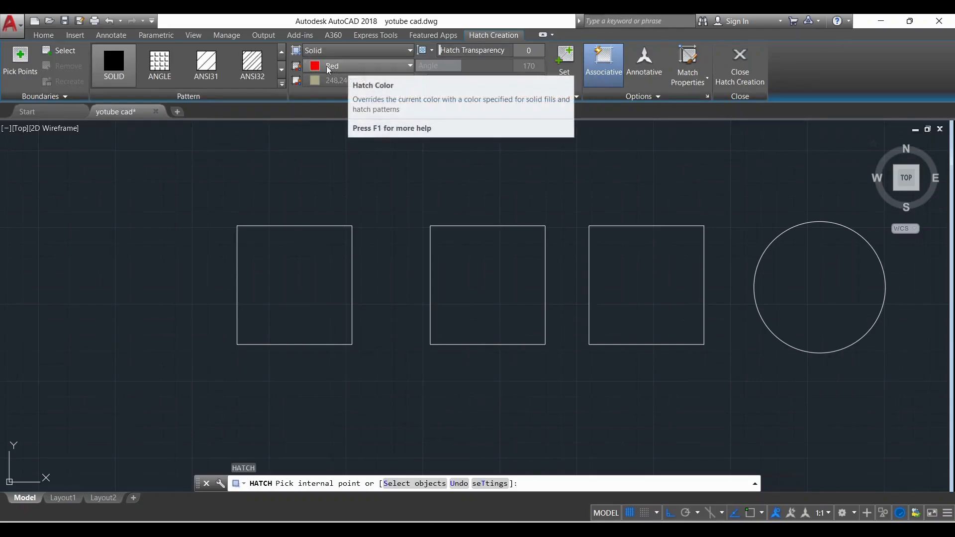
pyautogui.click(396, 64)
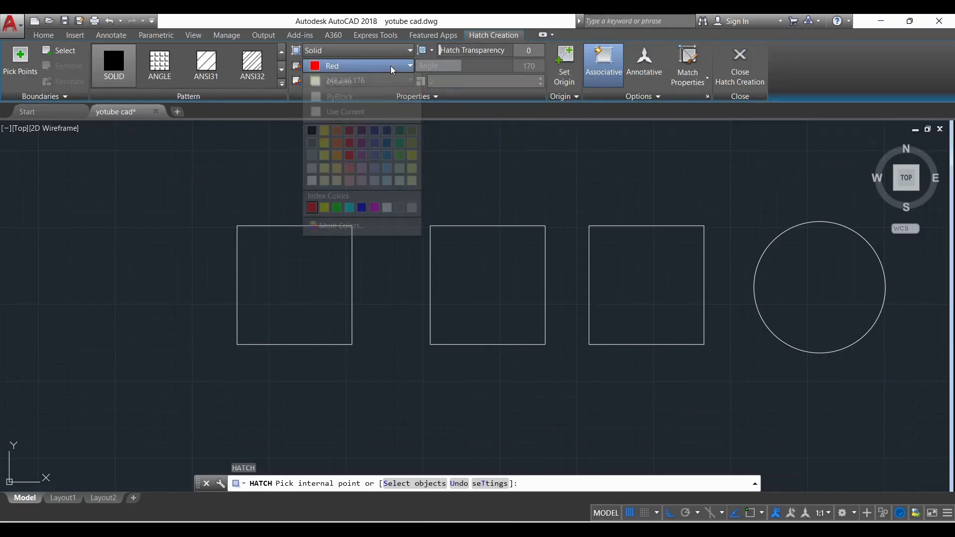
pyautogui.click(374, 207)
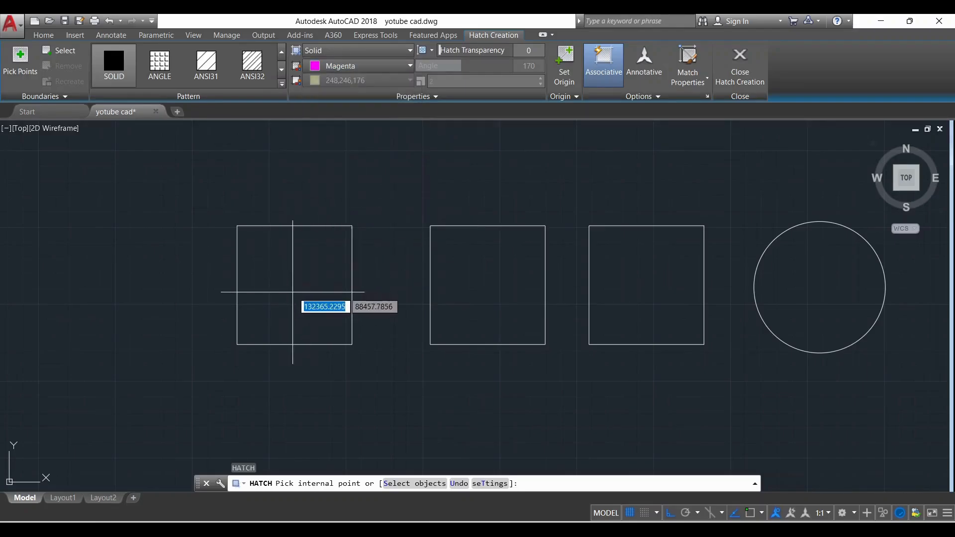
pyautogui.click(300, 274)
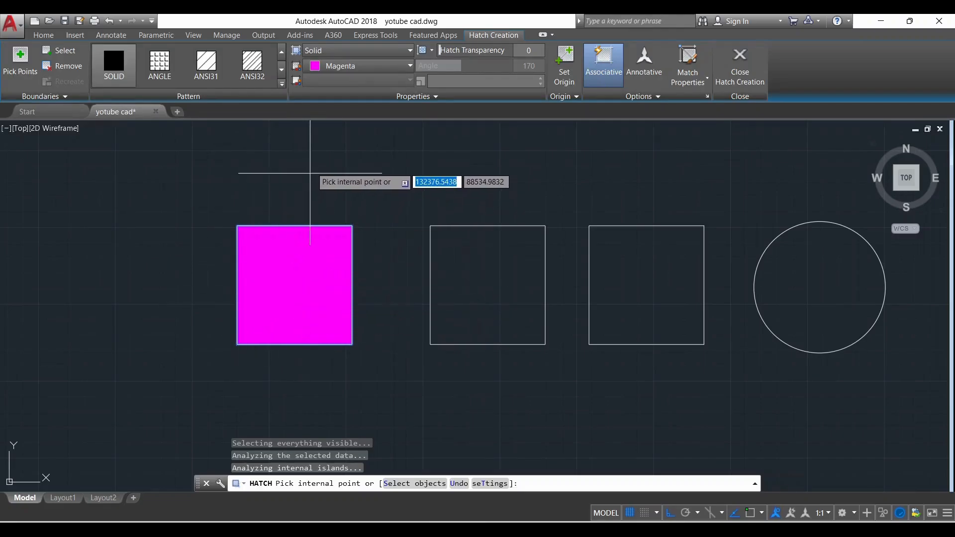
pyautogui.click(741, 74)
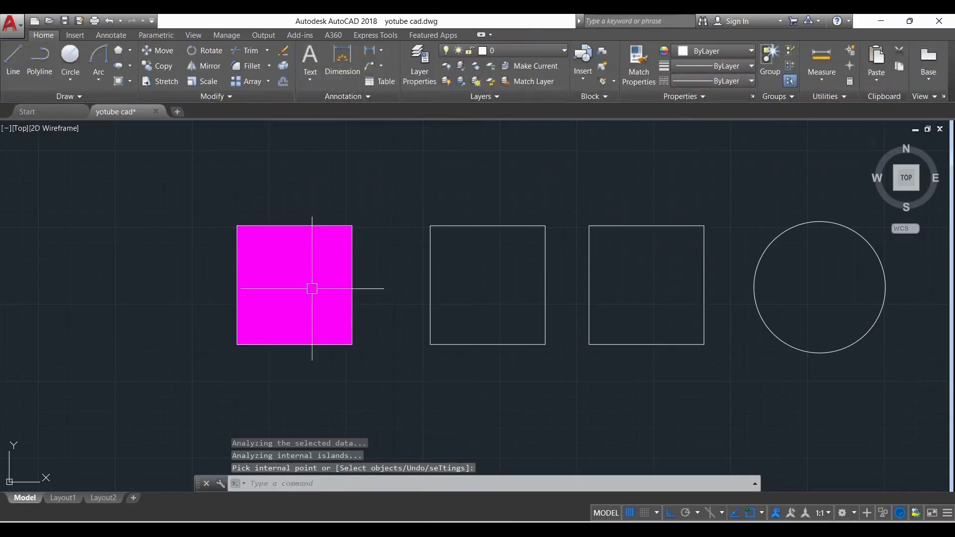
# Hatch the second rectangle with a Gradient fill using the GR_LINEAR pattern in Blue and Yellow
pyautogui.scroll(-2, 444, 281)
pyautogui.scroll(2, 583, 294)
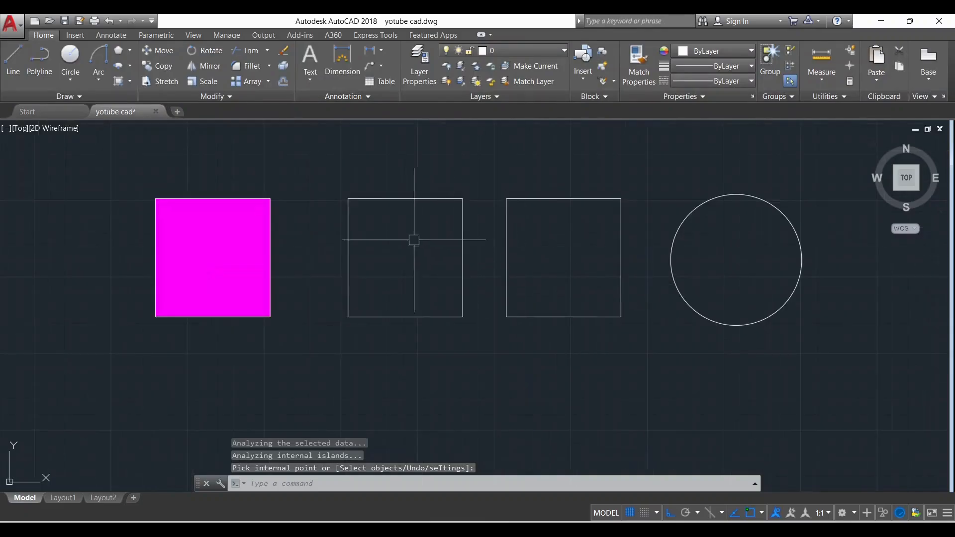
pyautogui.write('H')
pyautogui.press('Return')
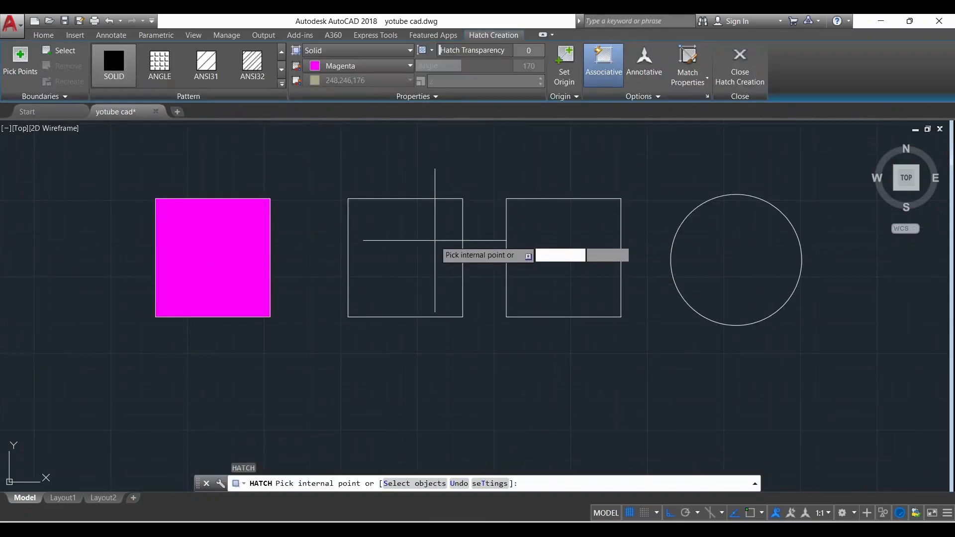
pyautogui.click(392, 49)
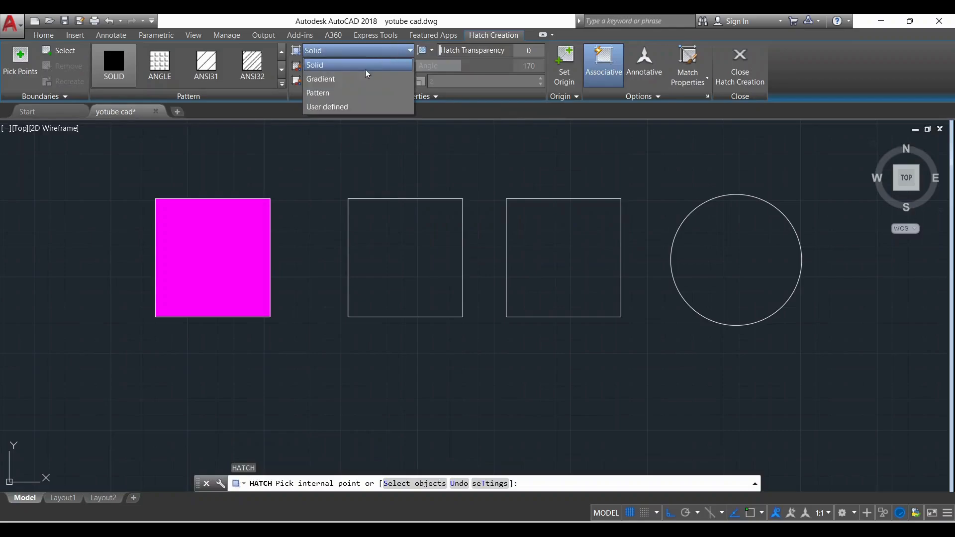
pyautogui.click(339, 79)
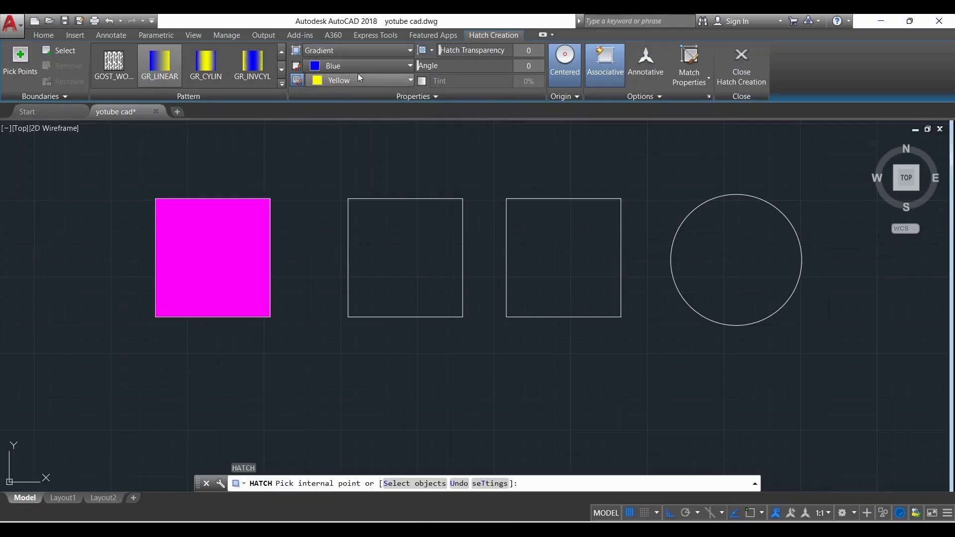
pyautogui.click(418, 264)
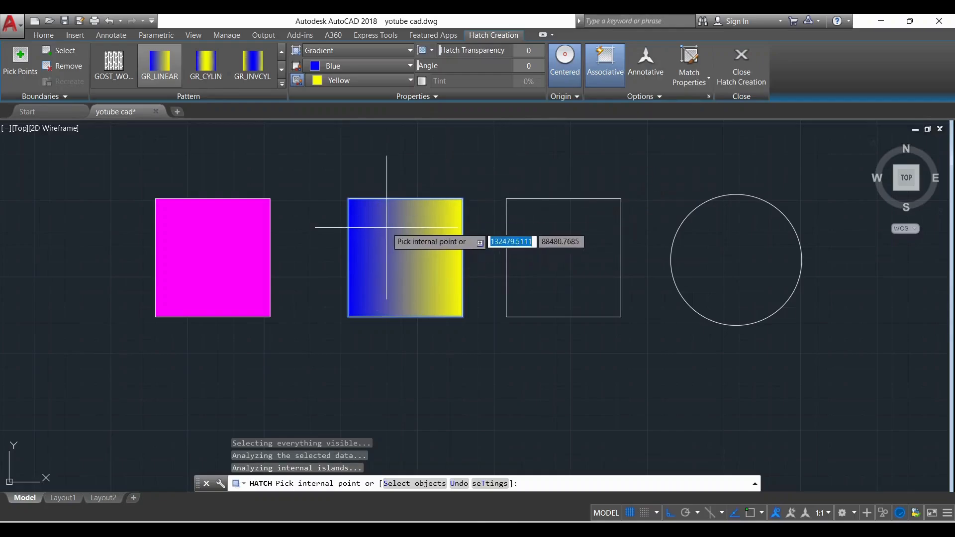
# Change the second rectangle's gradient colours to Magenta and Green, and finish the hatch
pyautogui.scroll(2, 418, 279)
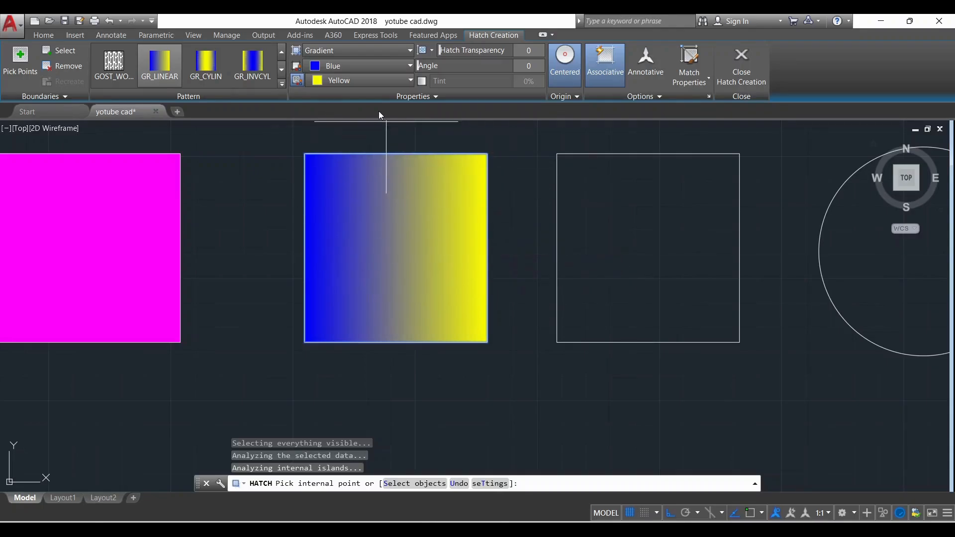
pyautogui.click(392, 68)
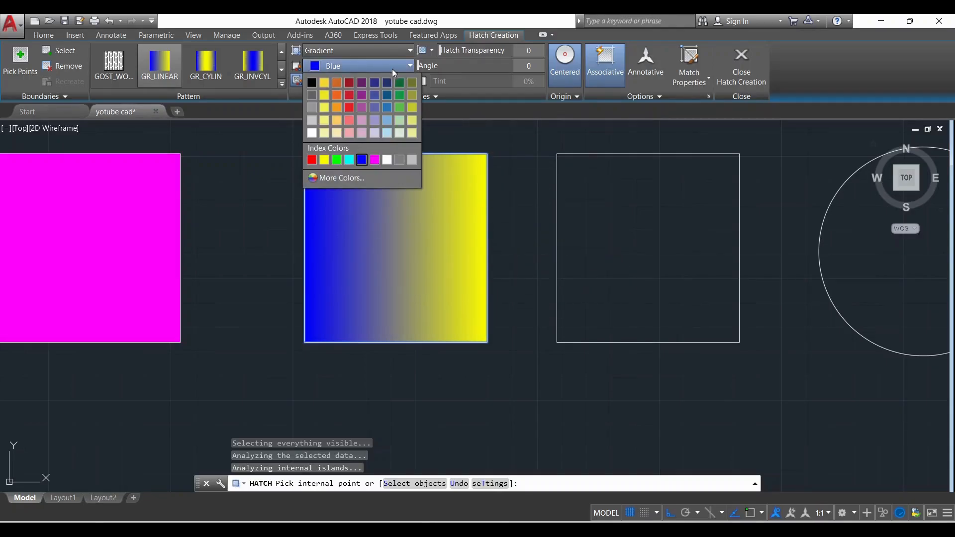
pyautogui.click(374, 160)
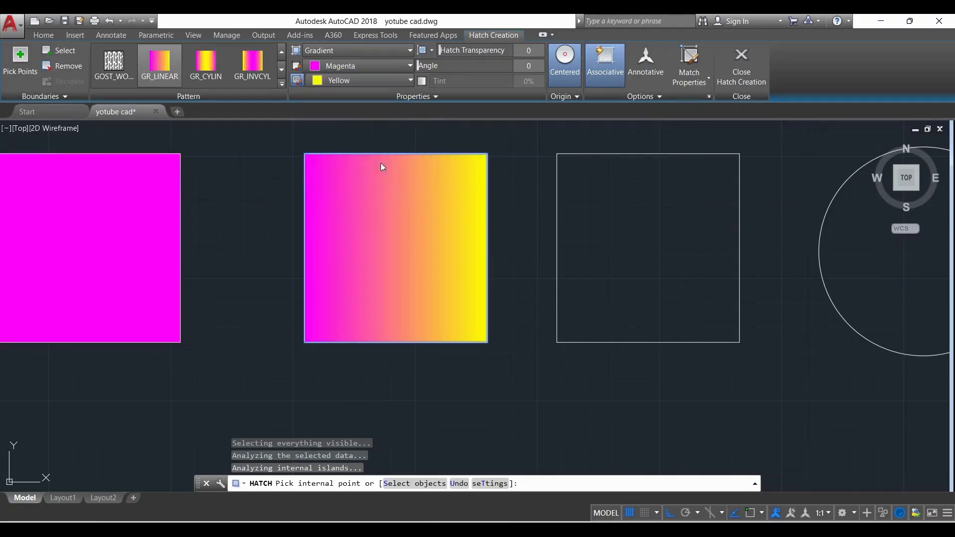
pyautogui.click(408, 81)
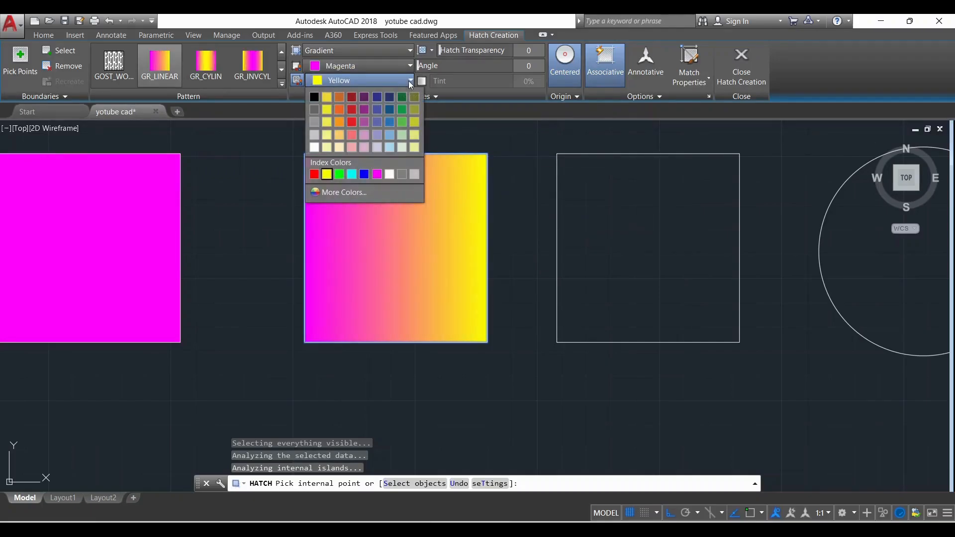
pyautogui.click(339, 174)
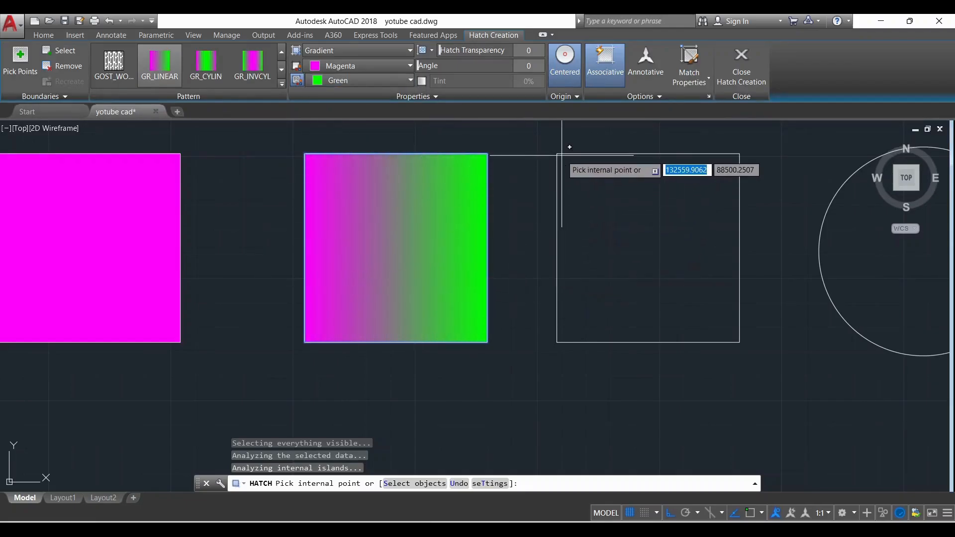
pyautogui.click(732, 58)
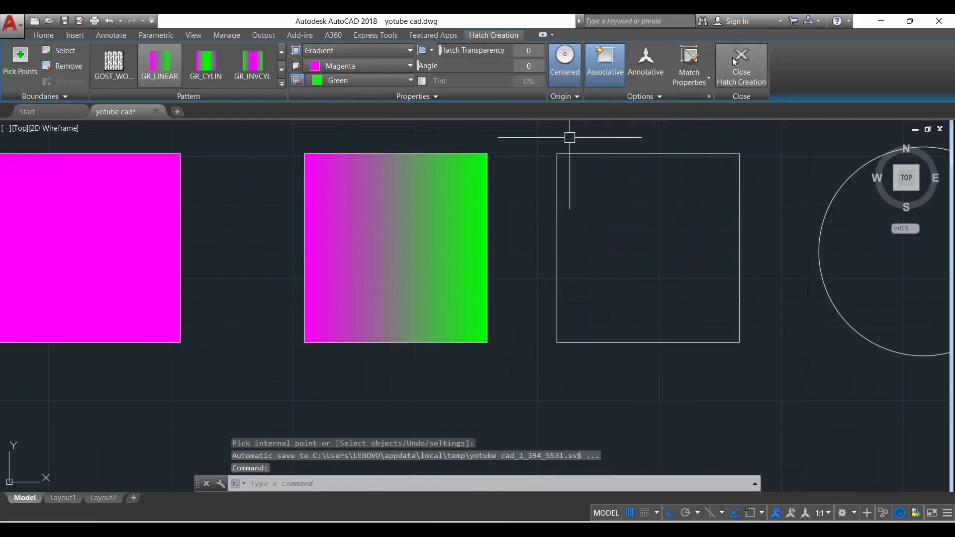
# Start a new hatch of type Pattern, look through the available patterns and choose ANSI31
pyautogui.scroll(-2, 522, 219)
pyautogui.scroll(2, 512, 214)
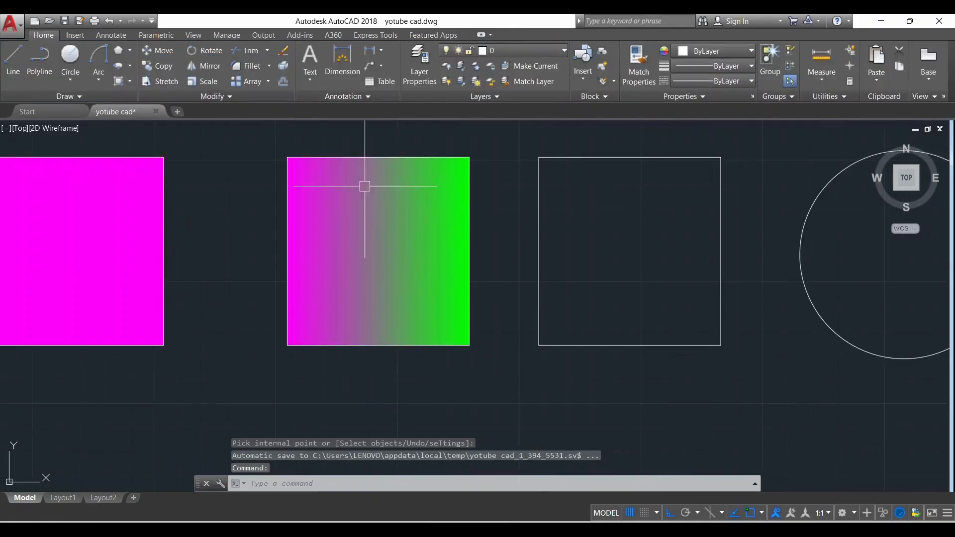
pyautogui.scroll(-2, 407, 289)
pyautogui.scroll(2, 635, 262)
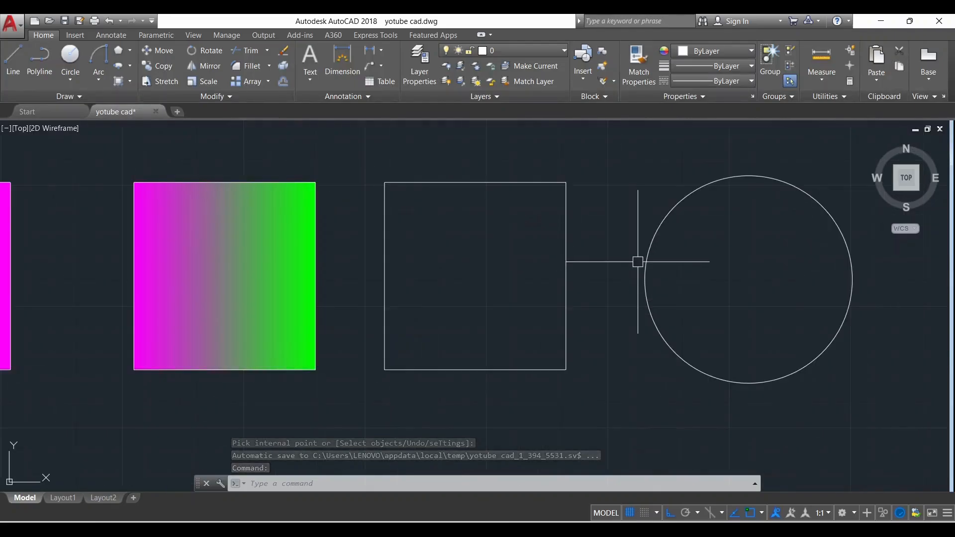
pyautogui.write('h')
pyautogui.press('Return')
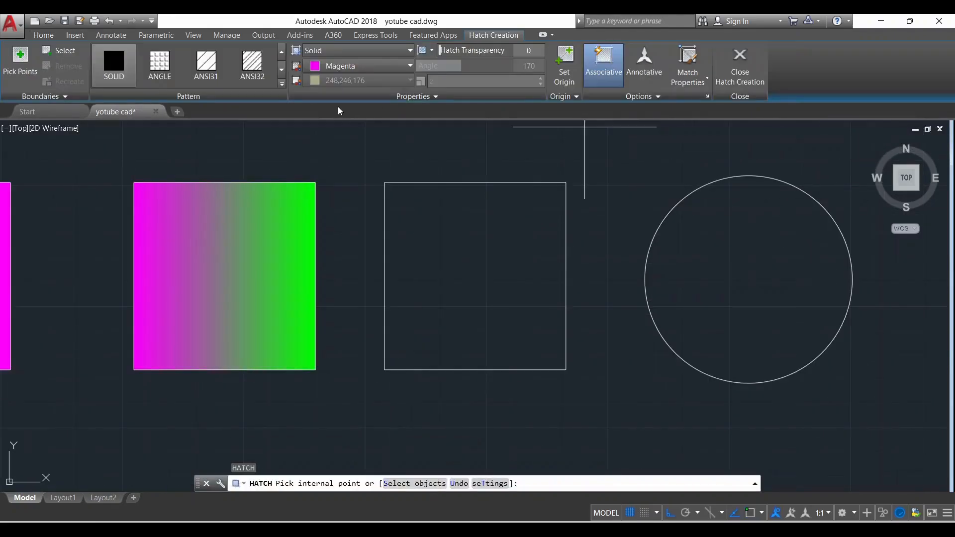
pyautogui.click(393, 50)
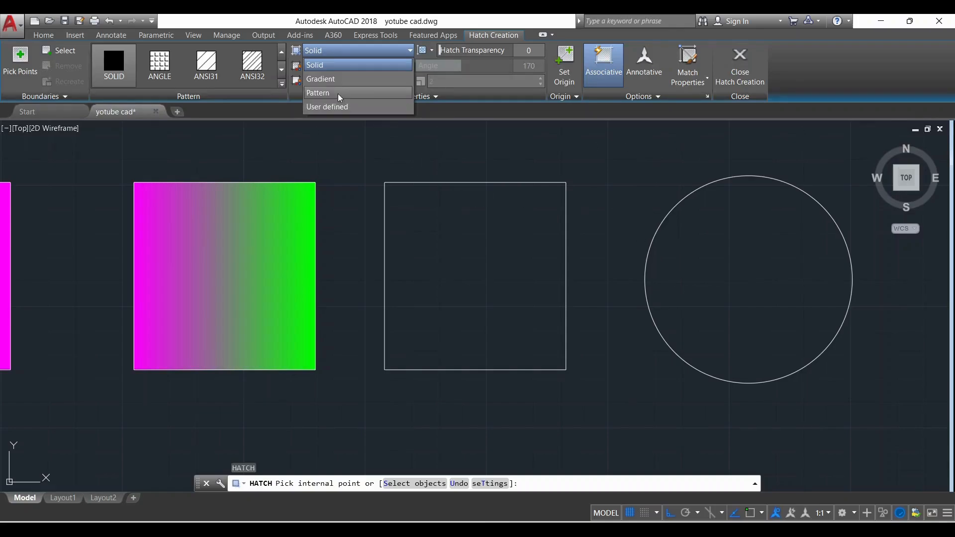
pyautogui.click(324, 95)
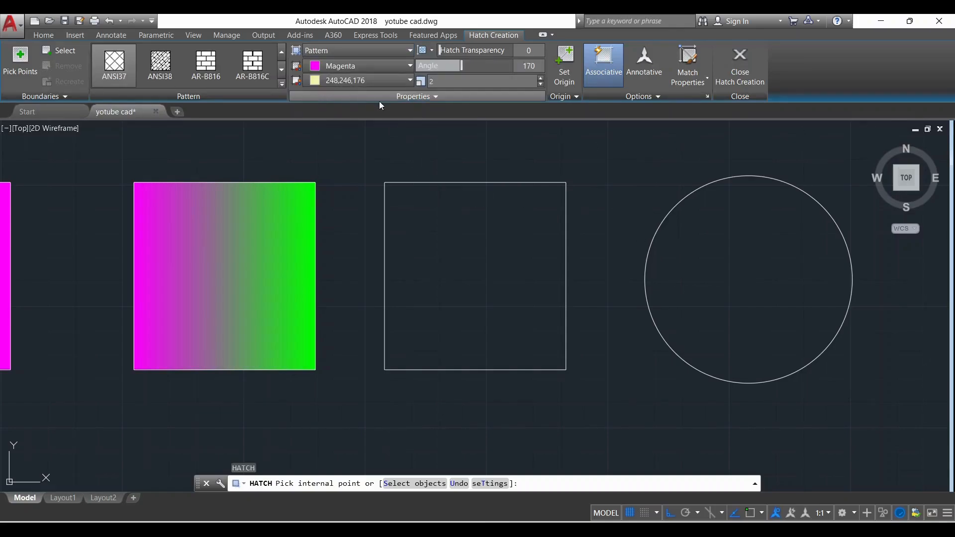
pyautogui.click(282, 83)
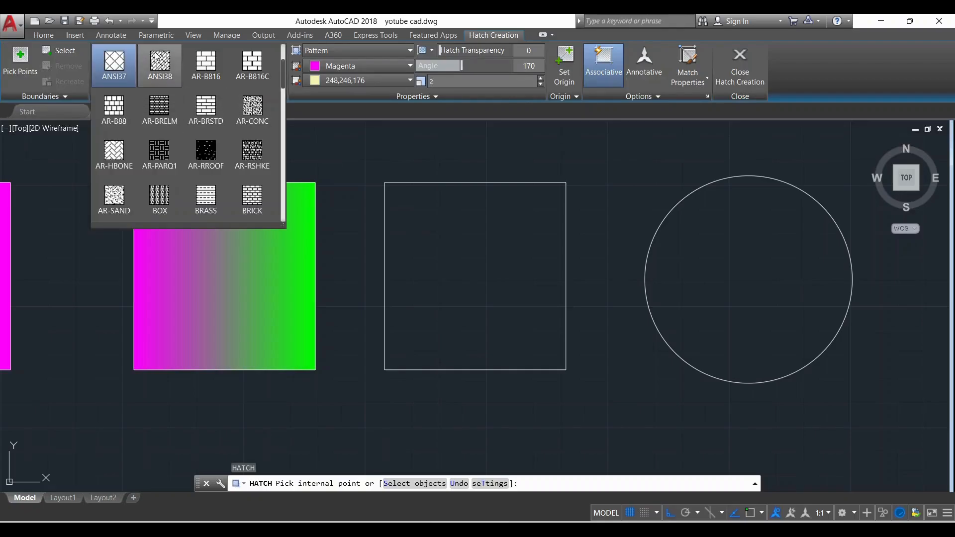
pyautogui.scroll(-3, 238, 124)
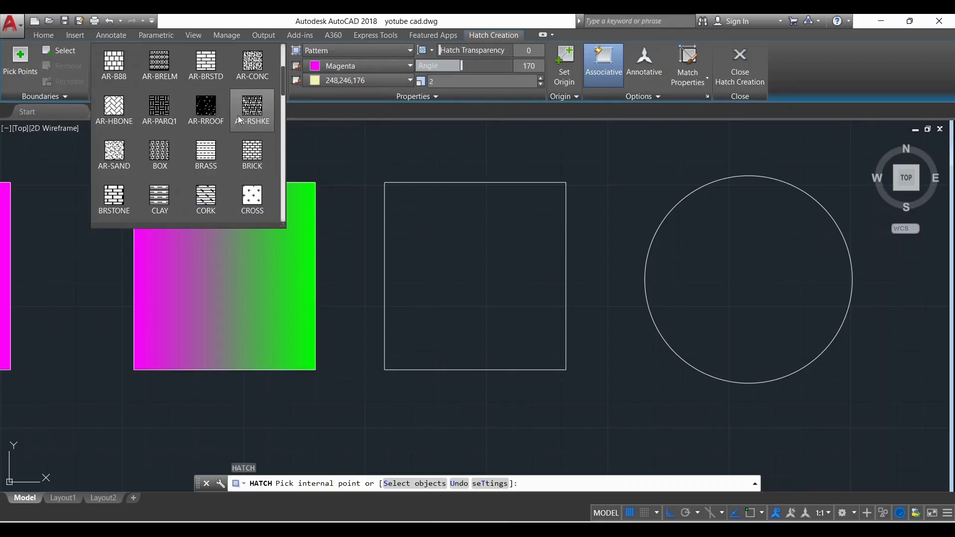
pyautogui.scroll(-12, 237, 111)
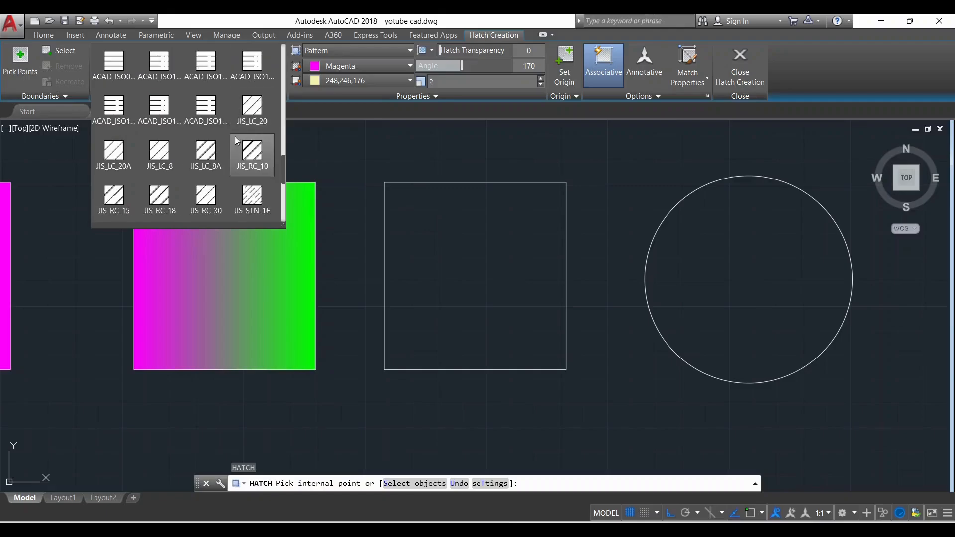
pyautogui.scroll(12, 240, 128)
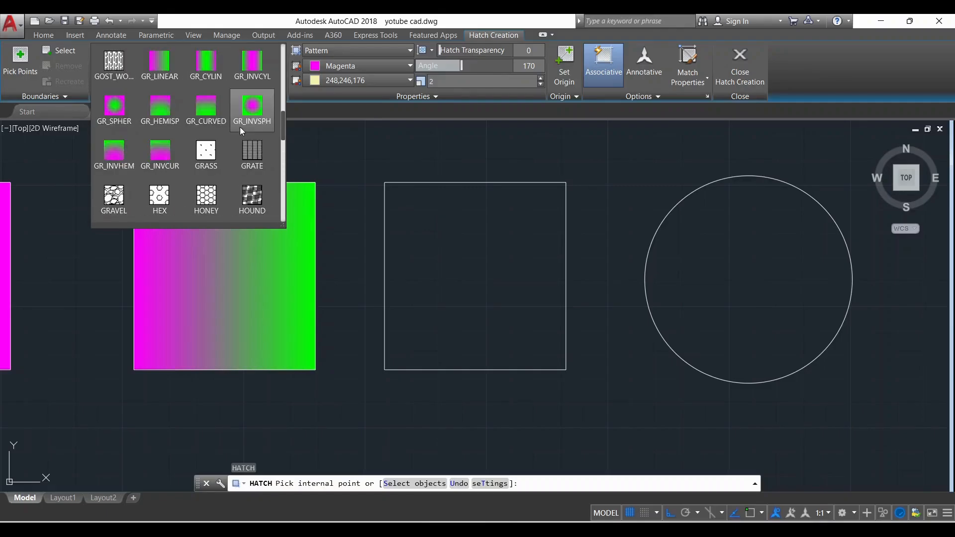
pyautogui.scroll(4, 239, 127)
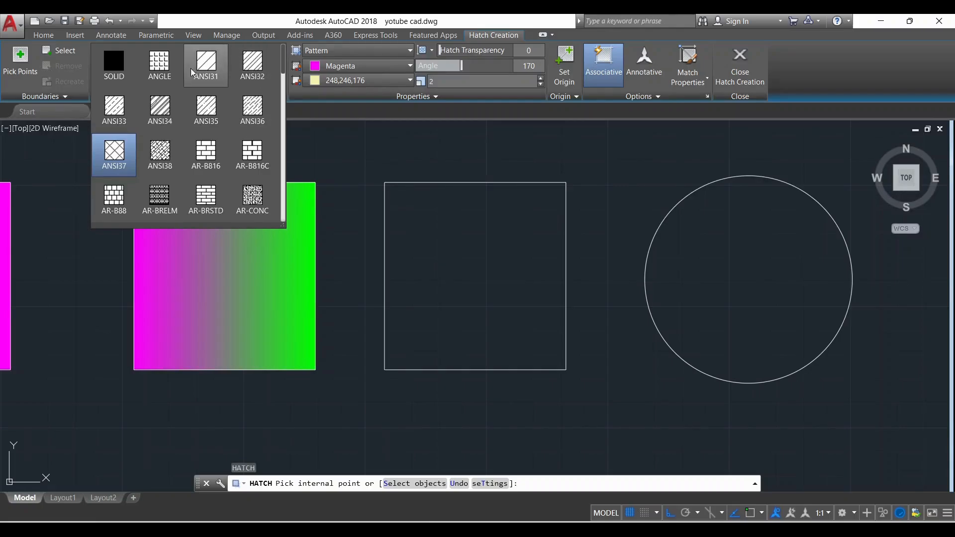
pyautogui.scroll(-1, 237, 101)
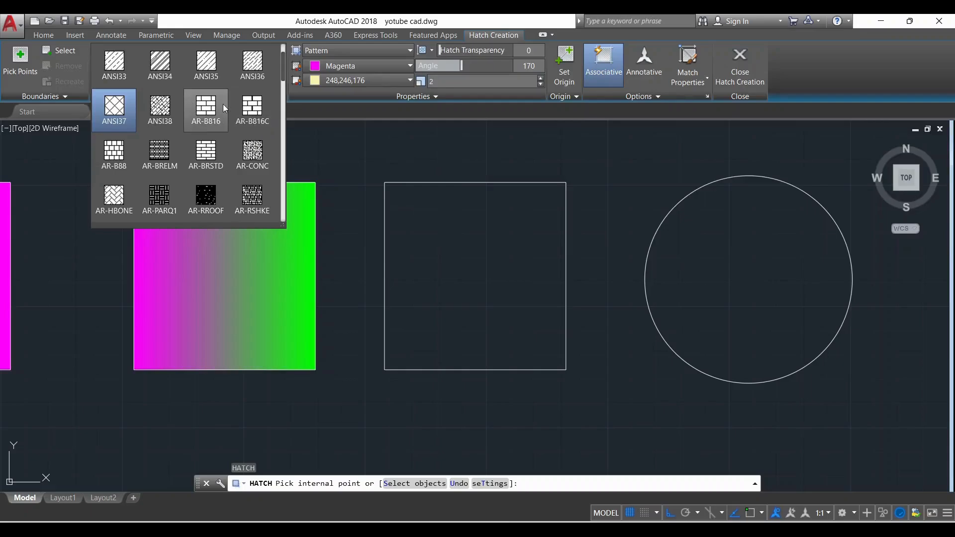
pyautogui.scroll(-1, 247, 126)
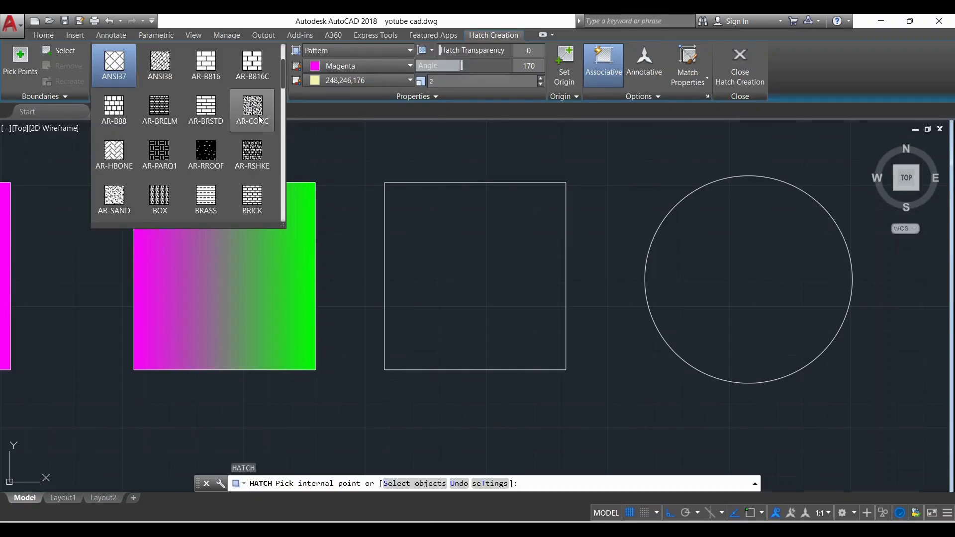
pyautogui.scroll(2, 235, 144)
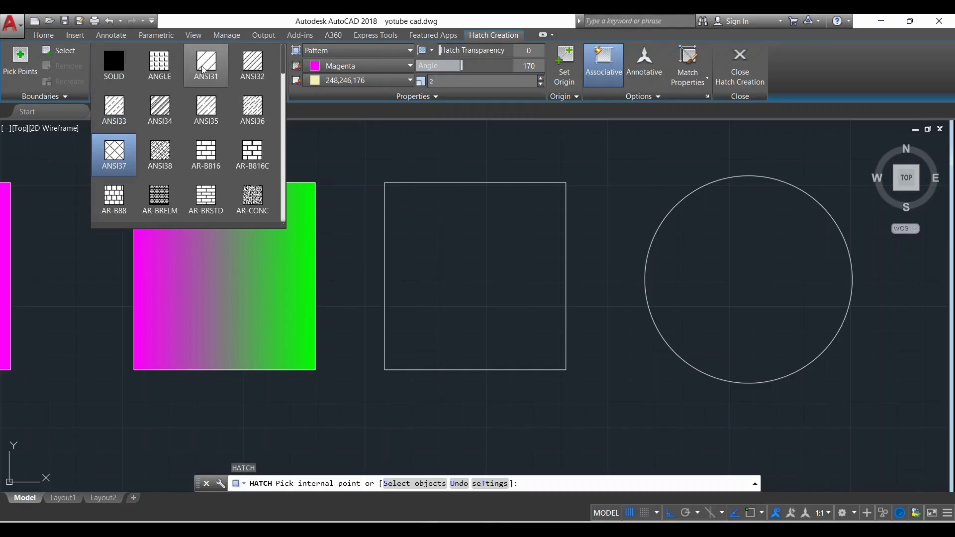
pyautogui.click(212, 69)
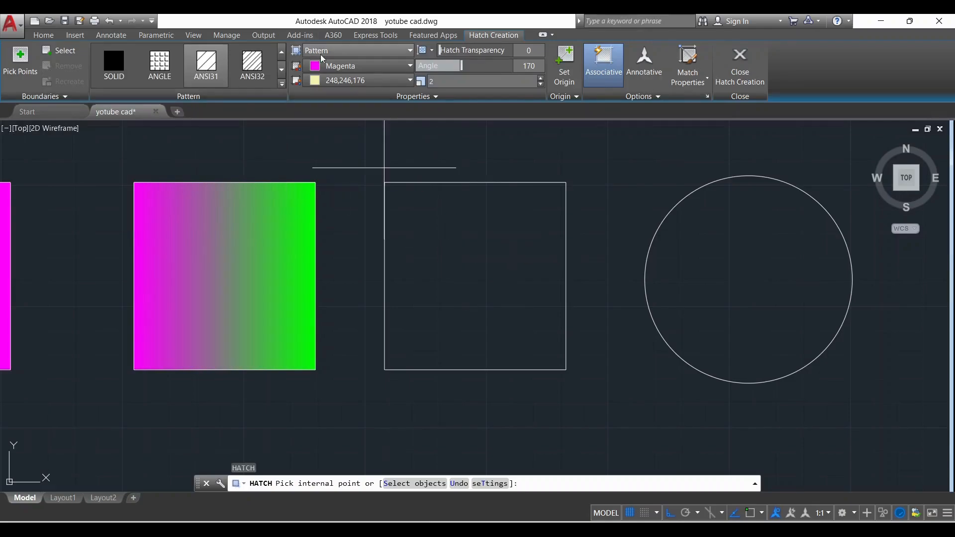
# Set the hatch colour to Red and apply the pattern inside the third rectangle
pyautogui.click(405, 66)
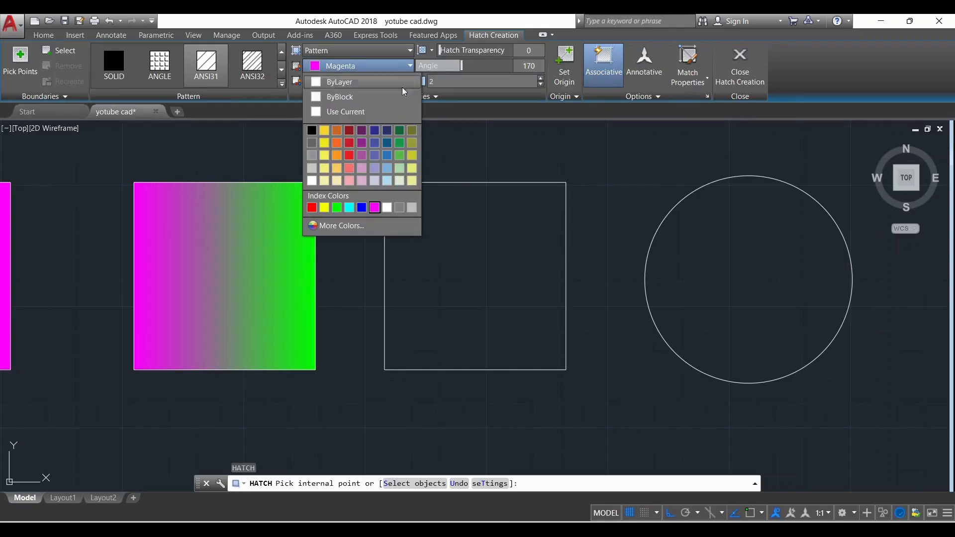
pyautogui.click(312, 208)
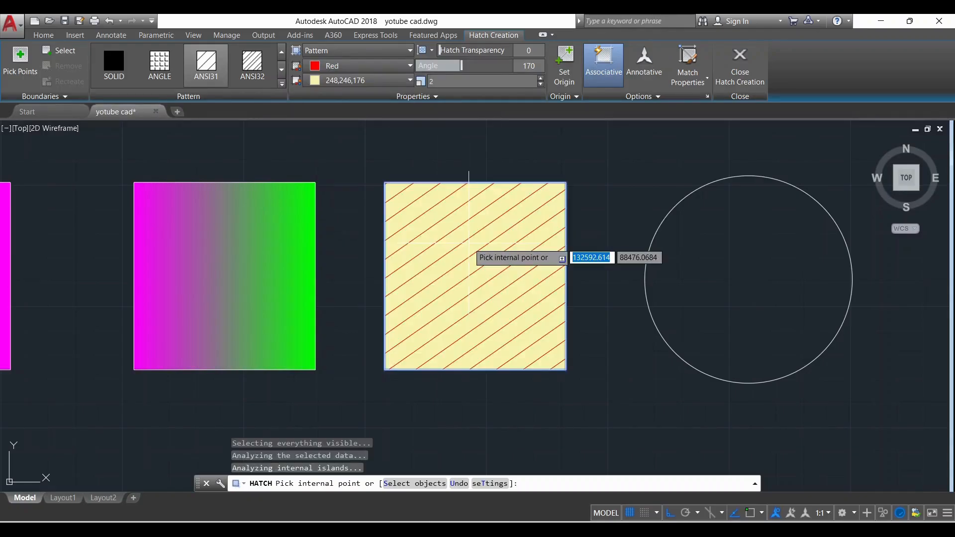
pyautogui.click(447, 246)
# Set the background colour of the third rectangle's hatch to black (0,0,0) and end the hatch command
pyautogui.scroll(2, 515, 261)
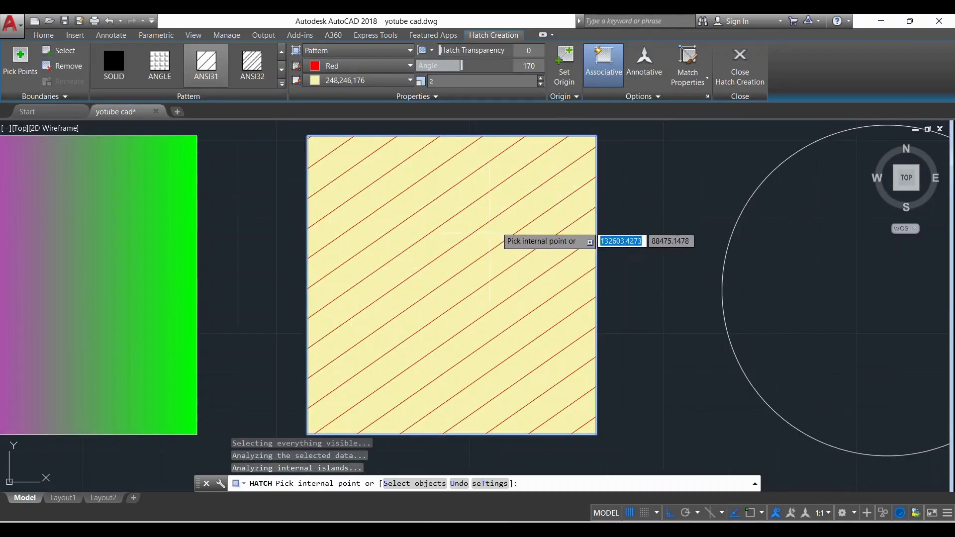
pyautogui.click(408, 80)
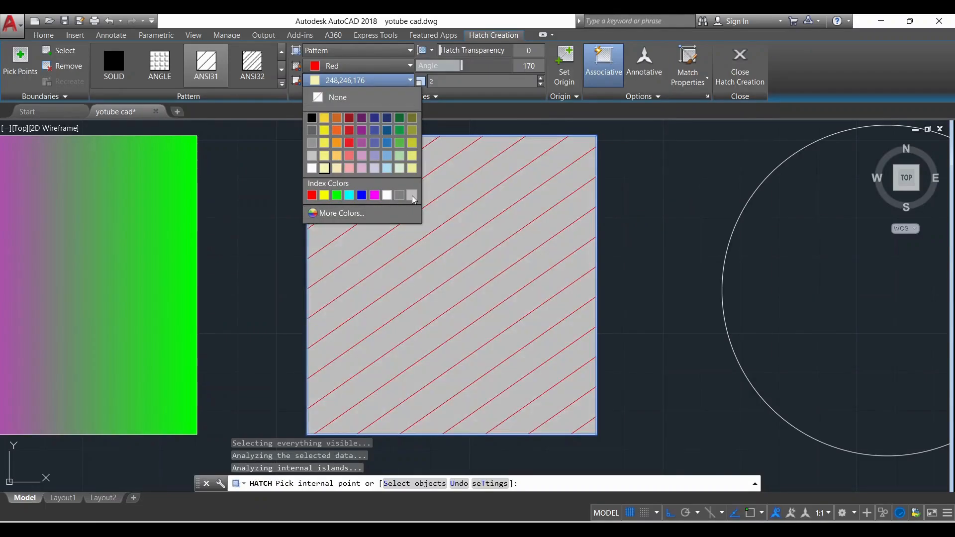
pyautogui.click(311, 117)
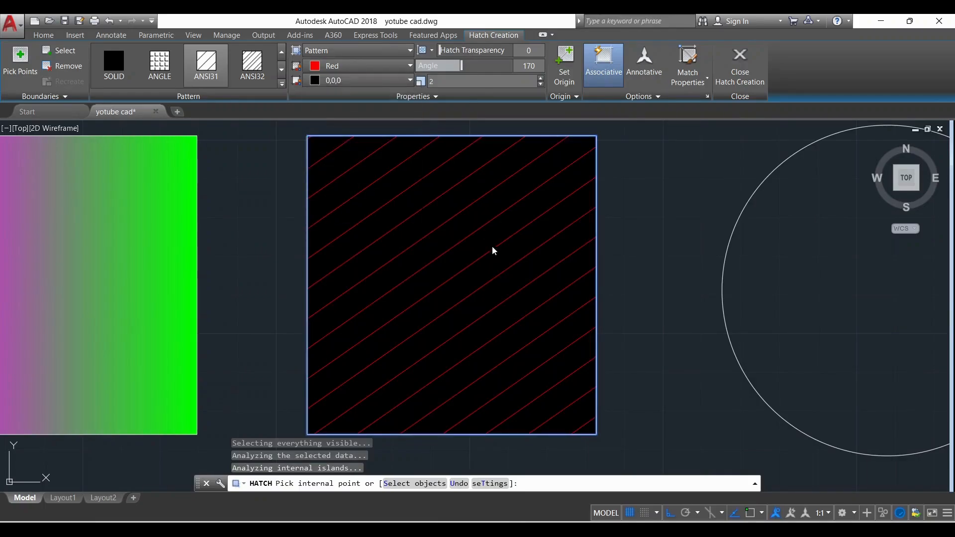
pyautogui.scroll(-4, 510, 260)
pyautogui.scroll(4, 531, 247)
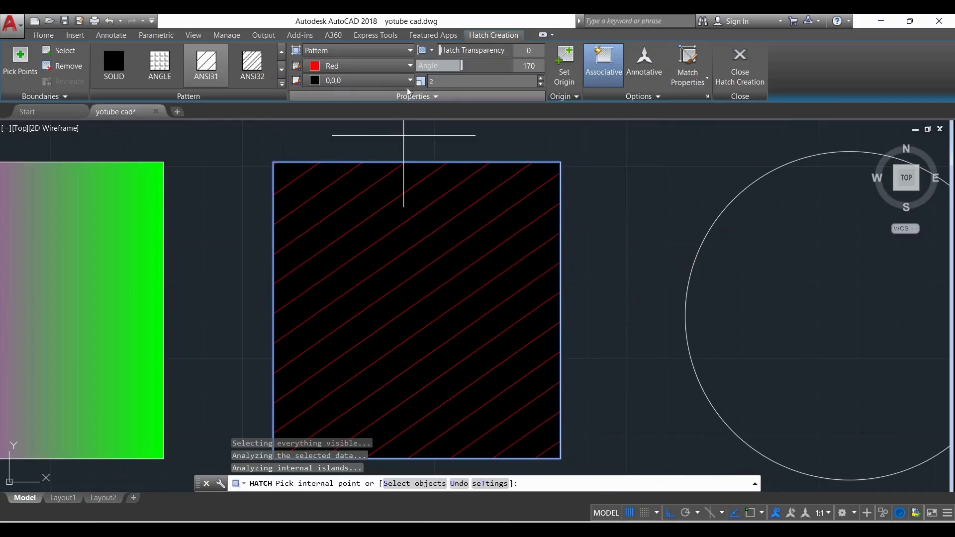
pyautogui.click(378, 65)
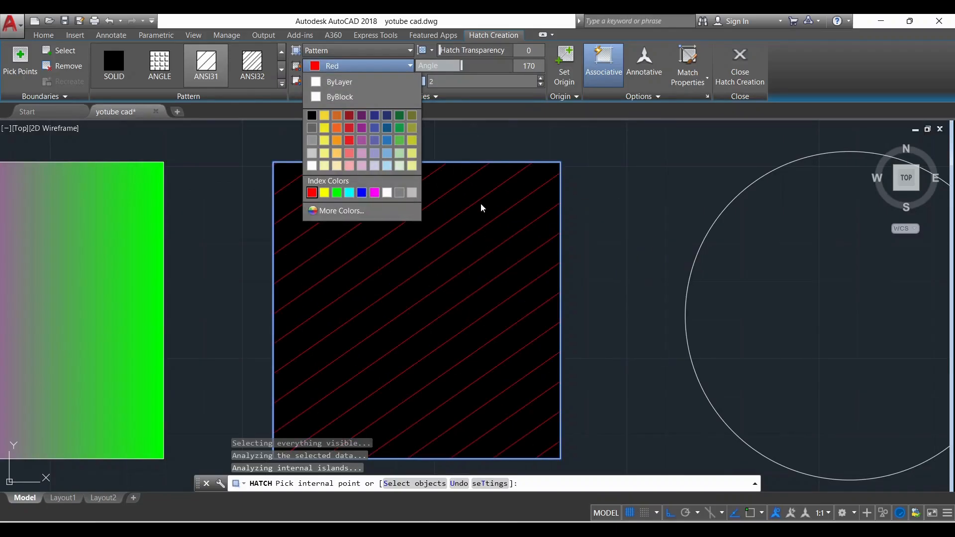
pyautogui.press('Escape')
pyautogui.press('Escape')
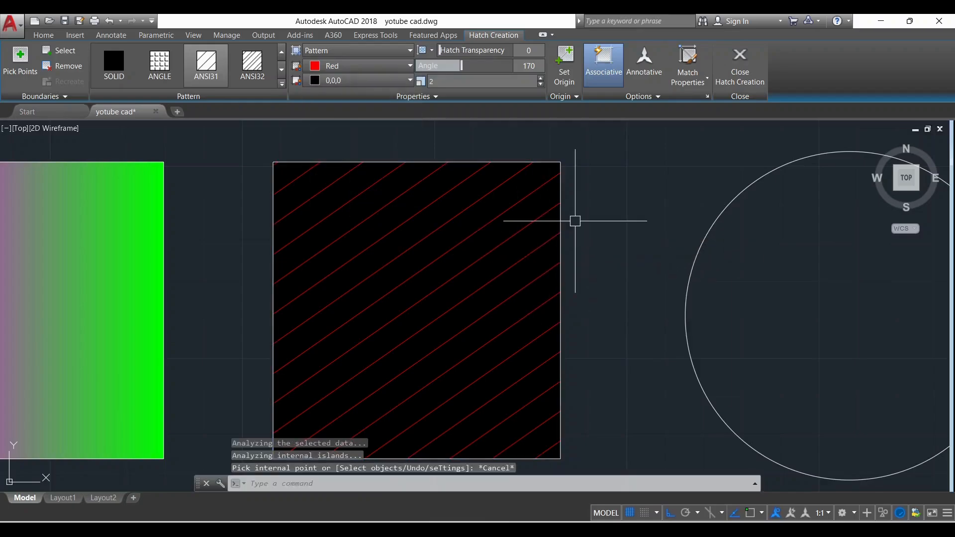
# Select the striped hatch in the third rectangle and set its pattern scale to 1
pyautogui.scroll(-2, 557, 226)
pyautogui.scroll(2, 540, 290)
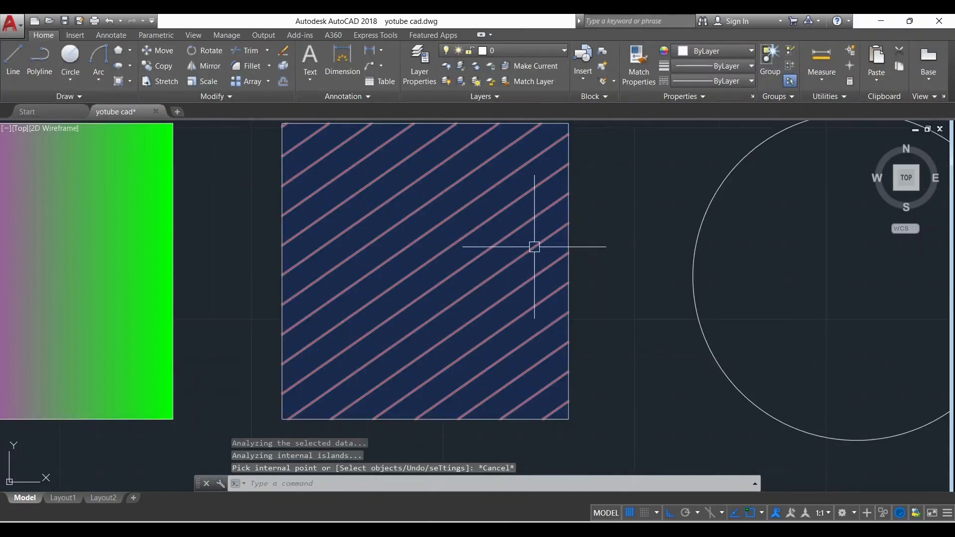
pyautogui.click(537, 247)
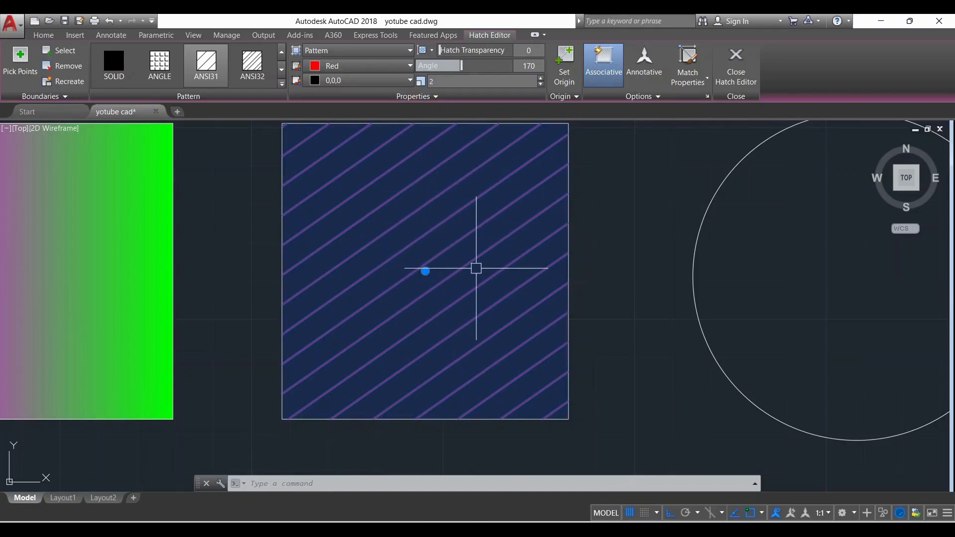
pyautogui.scroll(2, 477, 266)
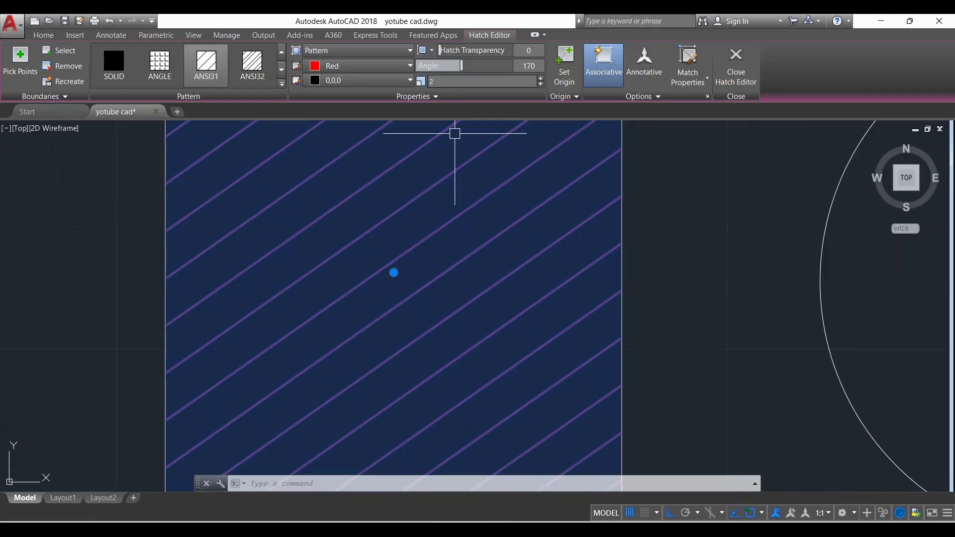
pyautogui.click(437, 81)
pyautogui.write('1')
pyautogui.press('Return')
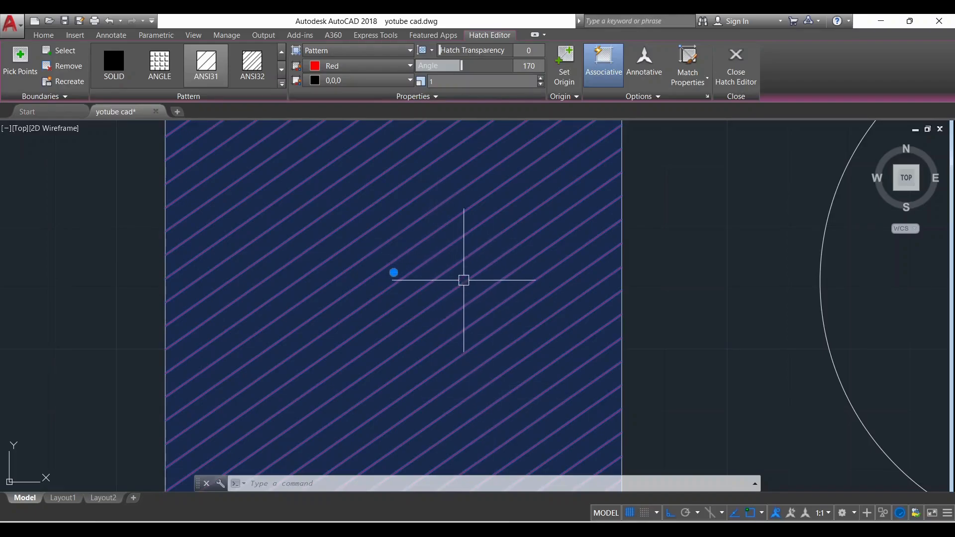
# Tighten the selected hatch's line spacing by setting the pattern scale to 0.5
pyautogui.scroll(-2, 492, 342)
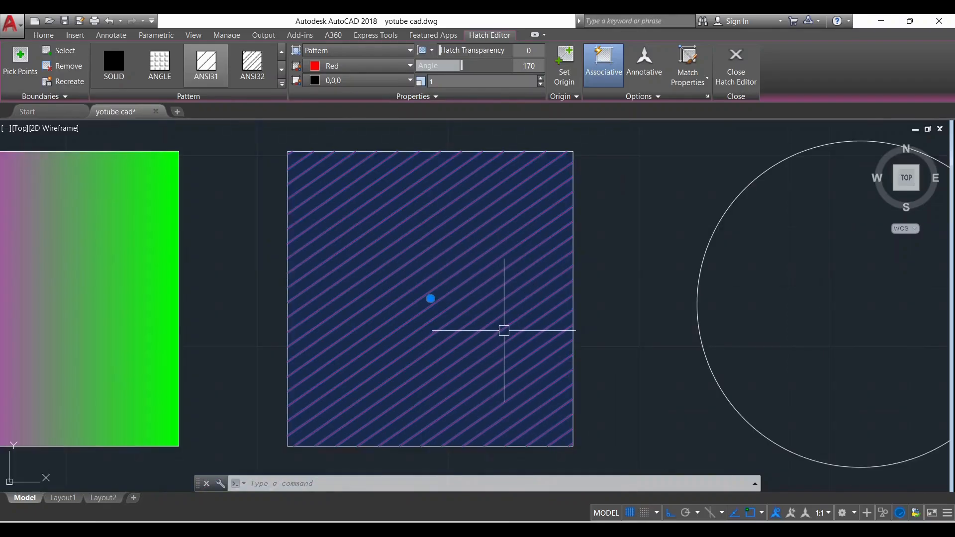
pyautogui.scroll(2, 504, 330)
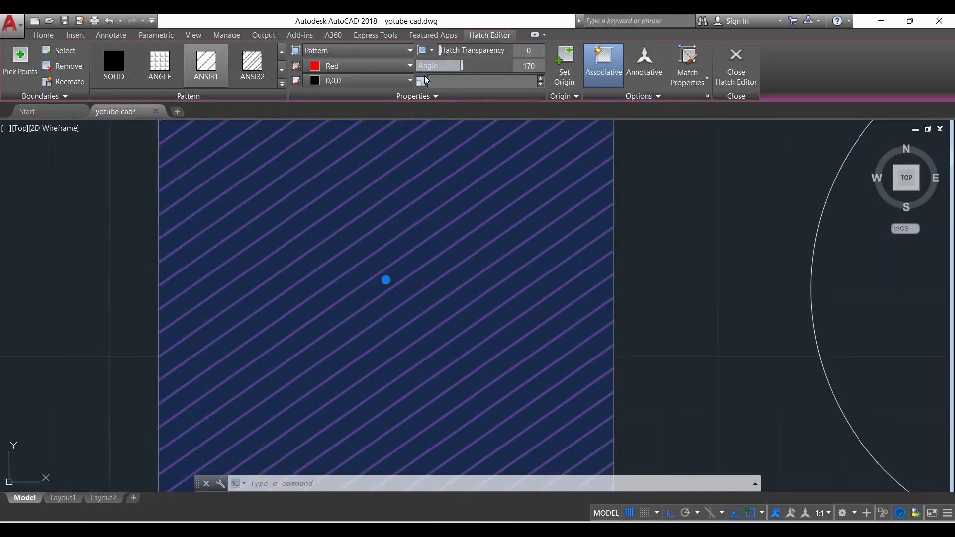
pyautogui.press('Return')
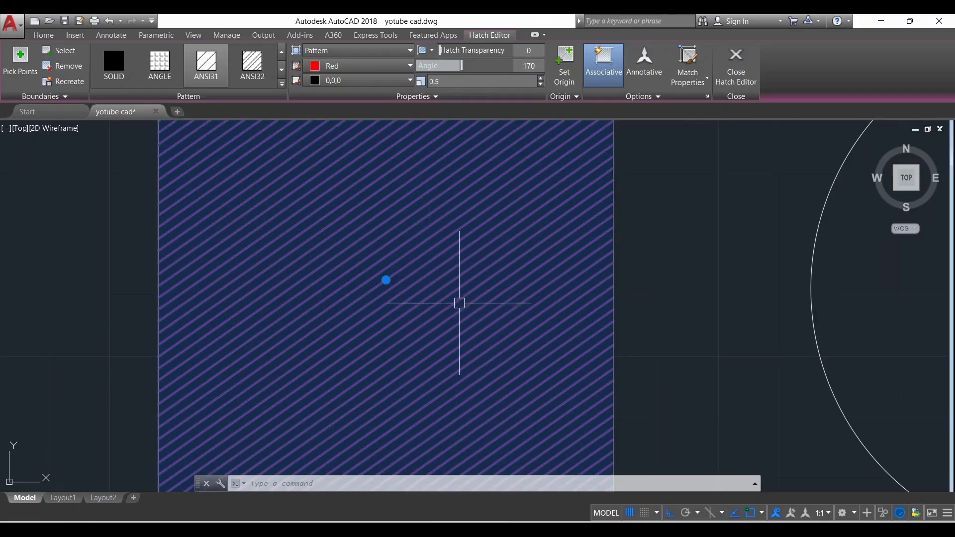
# Set the third rectangle's hatch angle to 195 and its transparency to 61, and end the hatch editing
pyautogui.scroll(2, 458, 301)
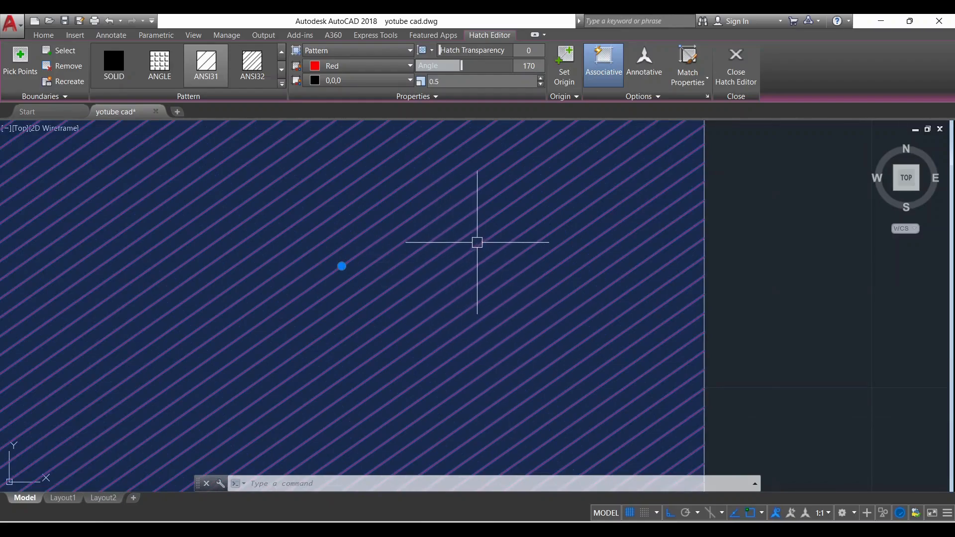
pyautogui.scroll(-5, 477, 242)
pyautogui.scroll(4, 541, 279)
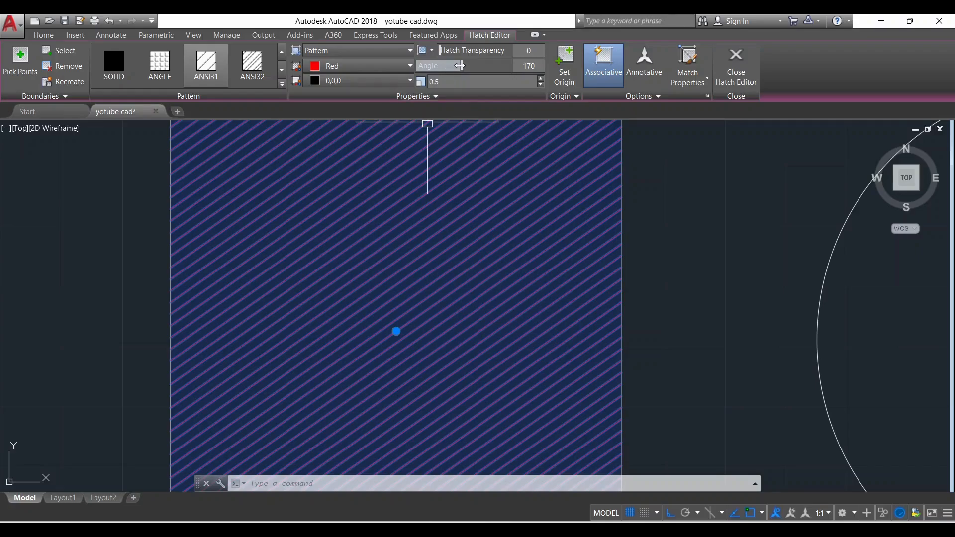
pyautogui.moveTo(460, 66)
pyautogui.mouseDown()
pyautogui.moveTo(432, 65)
pyautogui.moveTo(479, 65)
pyautogui.moveTo(419, 65)
pyautogui.moveTo(467, 66)
pyautogui.mouseUp()
pyautogui.scroll(-2, 460, 184)
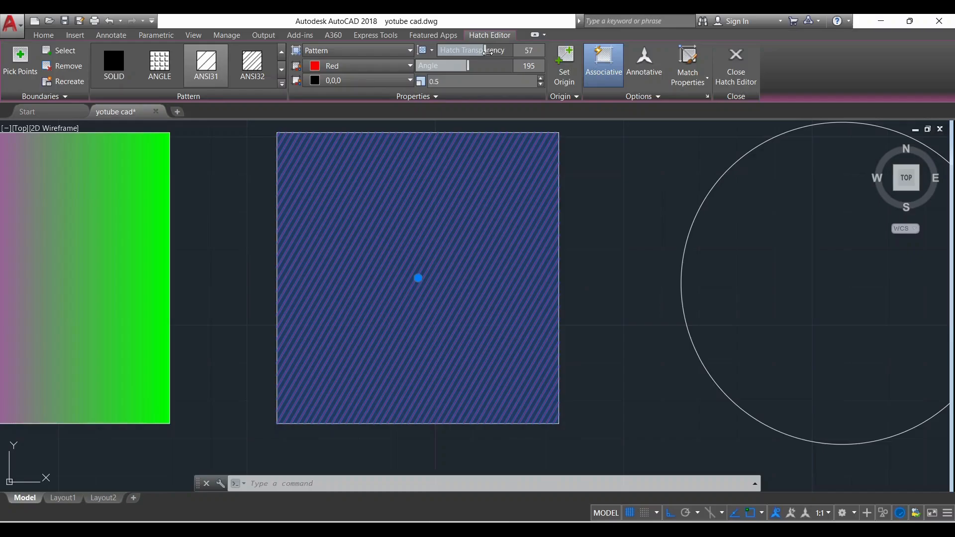
pyautogui.click(736, 62)
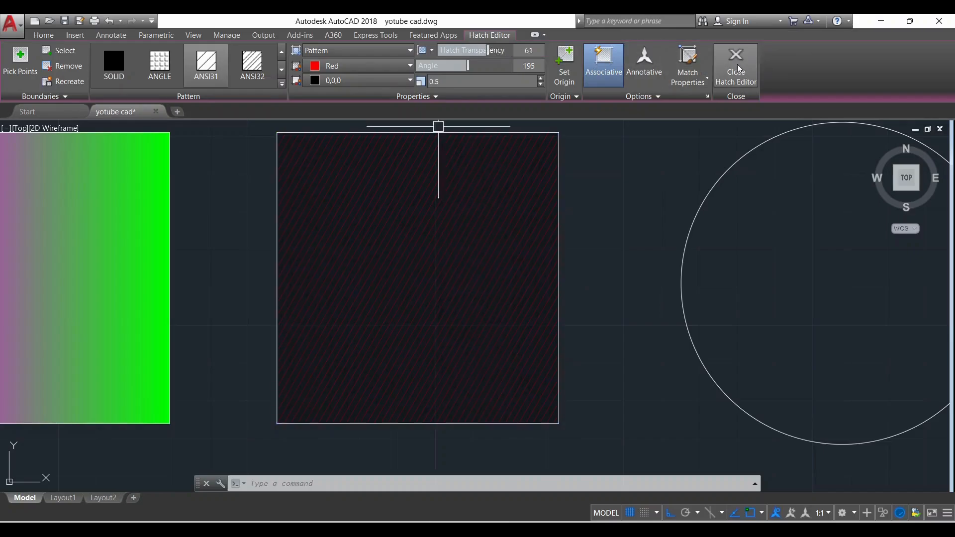
# Select the third rectangle's hatch again and set its transparency to 0, angle to 3 and pattern scale to 1
pyautogui.scroll(-2, 565, 338)
pyautogui.scroll(2, 561, 361)
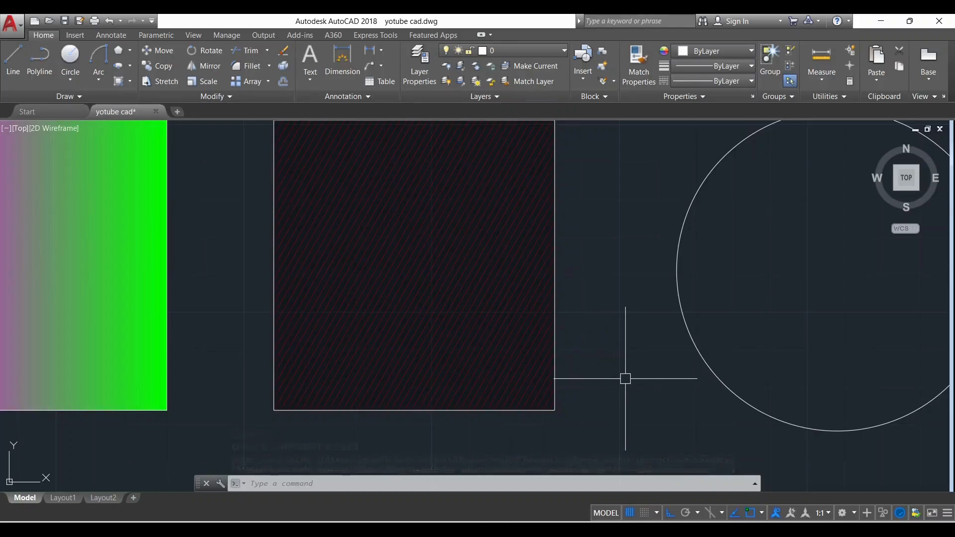
pyautogui.scroll(-2, 593, 372)
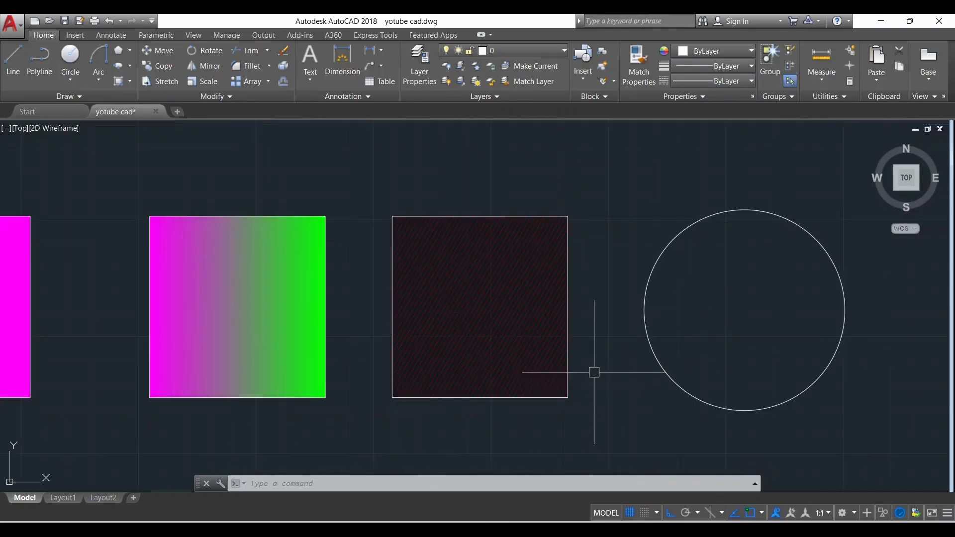
pyautogui.click(486, 307)
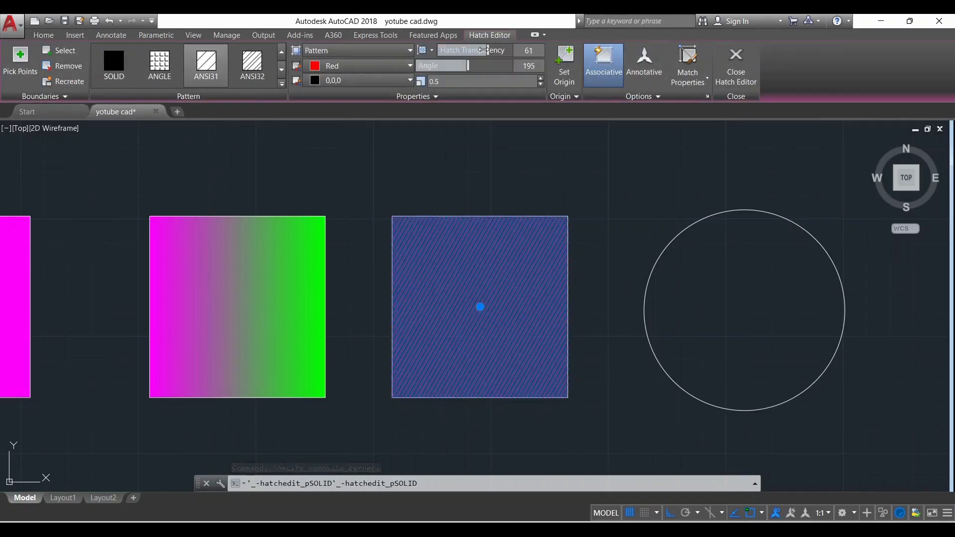
pyautogui.moveTo(374, 51); pyautogui.dragTo(372, 50)
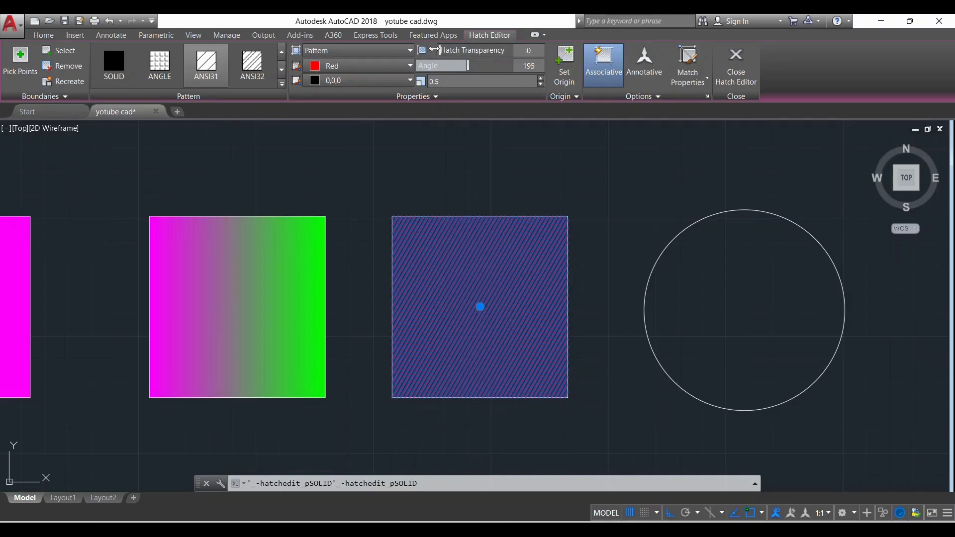
pyautogui.moveTo(474, 65); pyautogui.dragTo(417, 66)
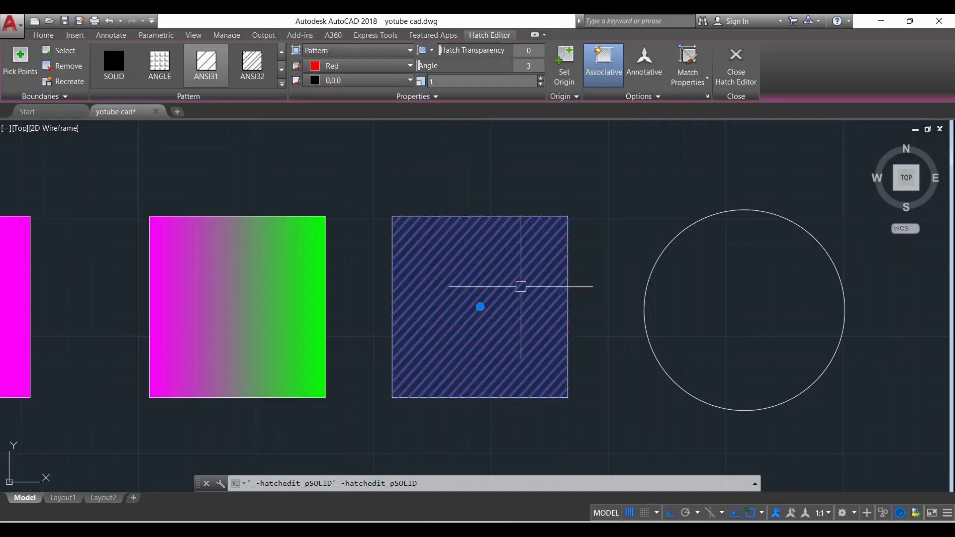
# Recolour the third rectangle's hatch with a White background and Magenta lines, and end the hatch editing
pyautogui.scroll(2, 518, 285)
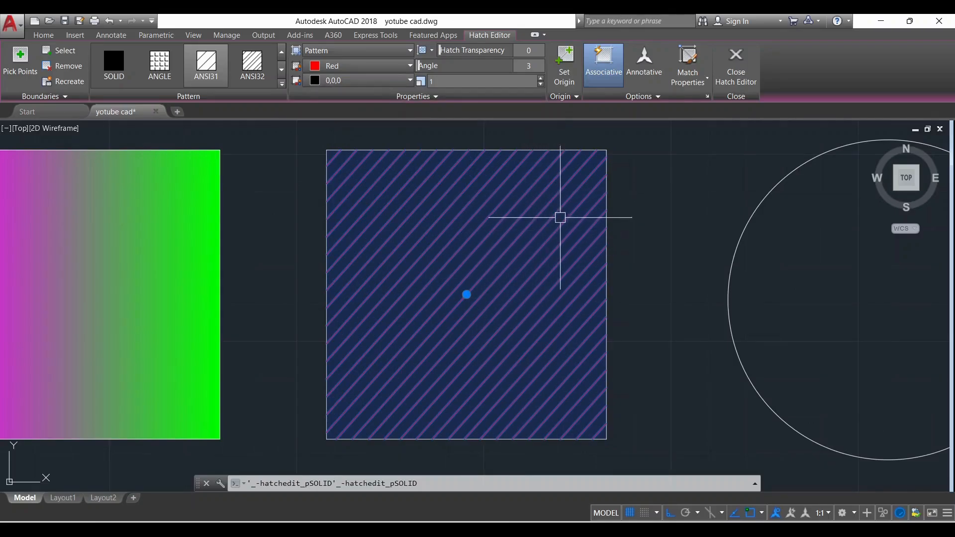
pyautogui.click(394, 85)
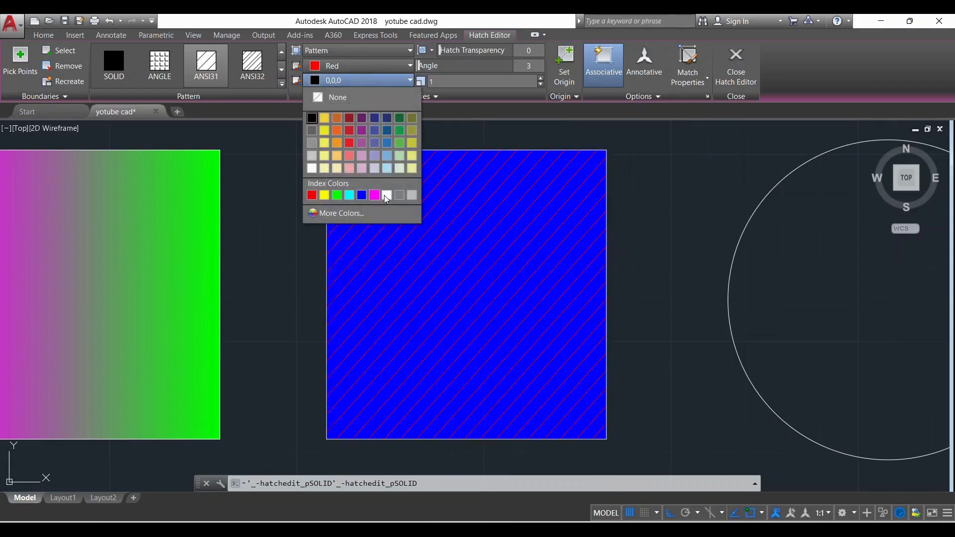
pyautogui.click(388, 195)
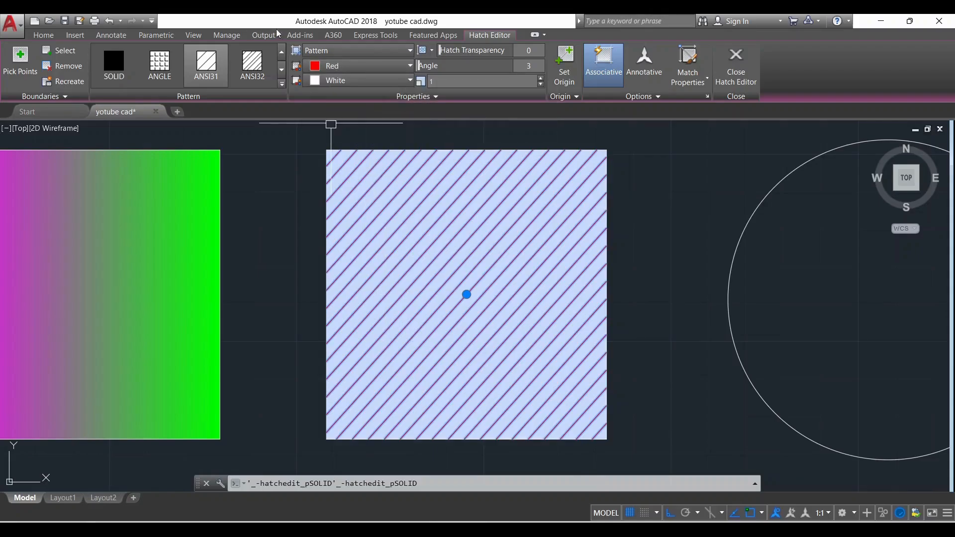
pyautogui.click(358, 66)
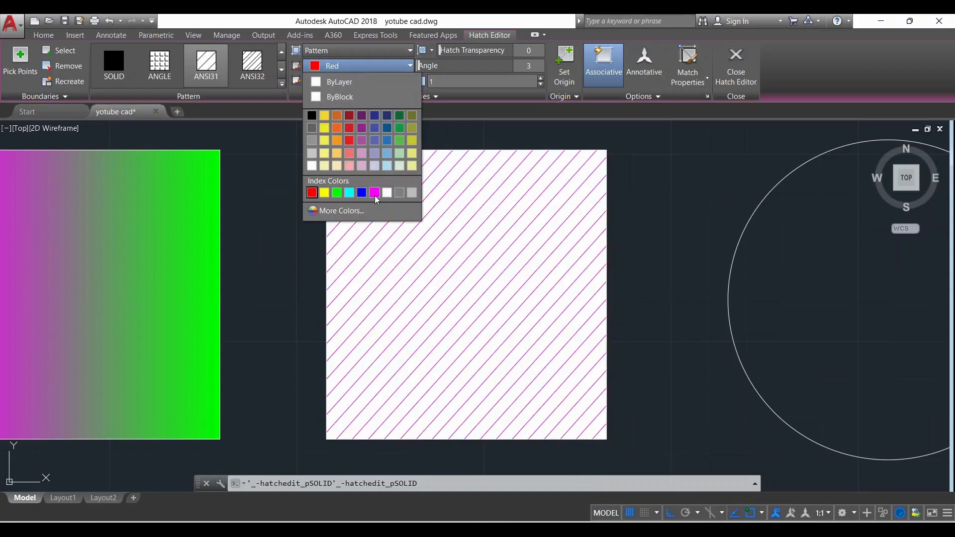
pyautogui.click(374, 193)
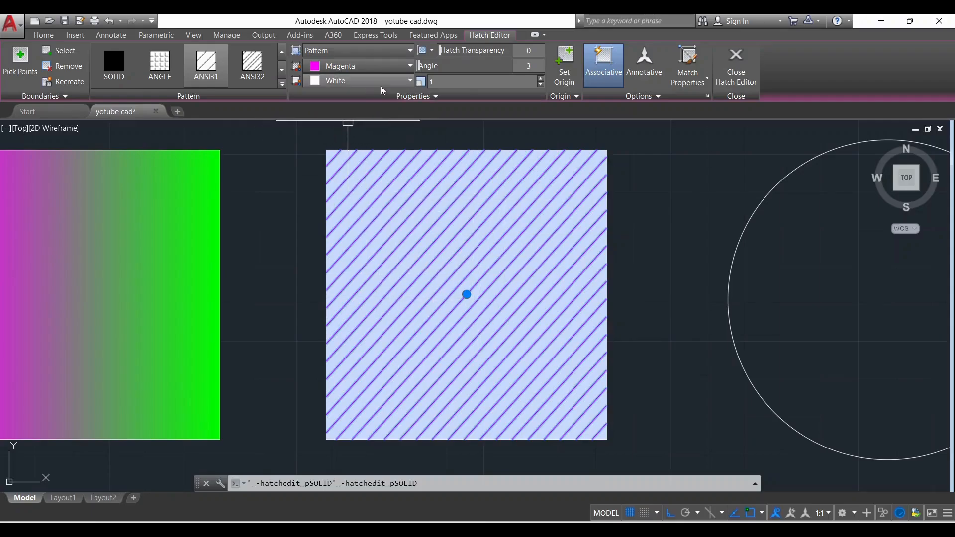
pyautogui.click(359, 80)
pyautogui.click(611, 202)
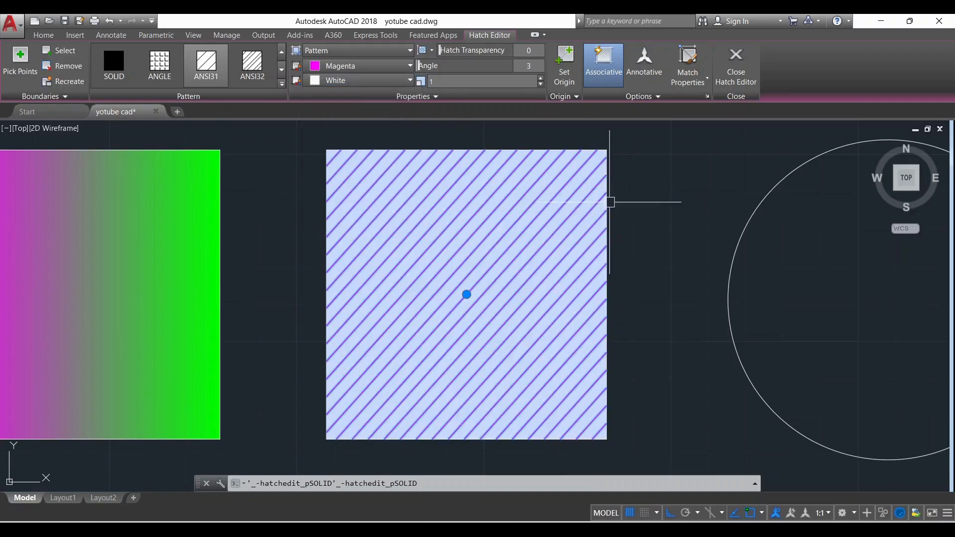
pyautogui.click(736, 60)
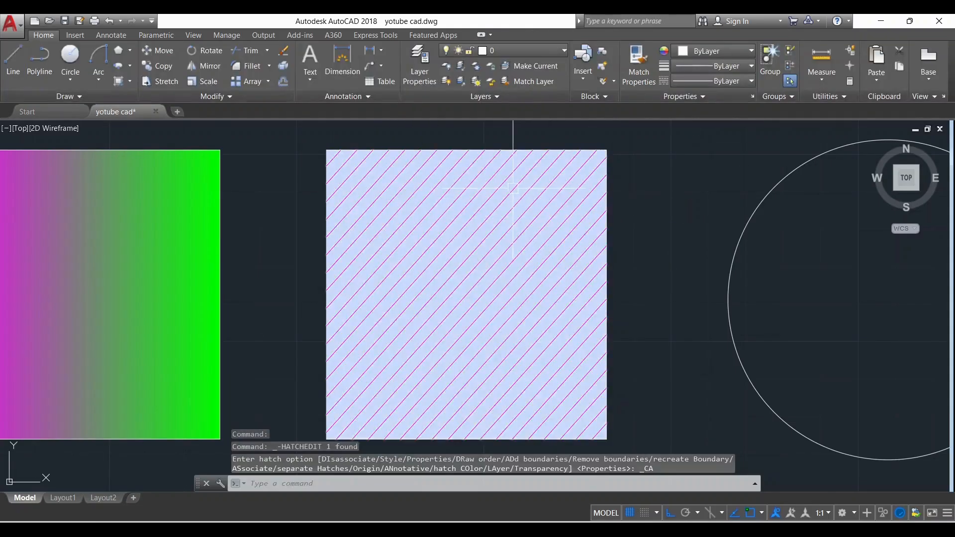
# Start a new hatch with the ANSI37 pattern and apply it inside the circle
pyautogui.scroll(-5, 593, 259)
pyautogui.scroll(2, 748, 277)
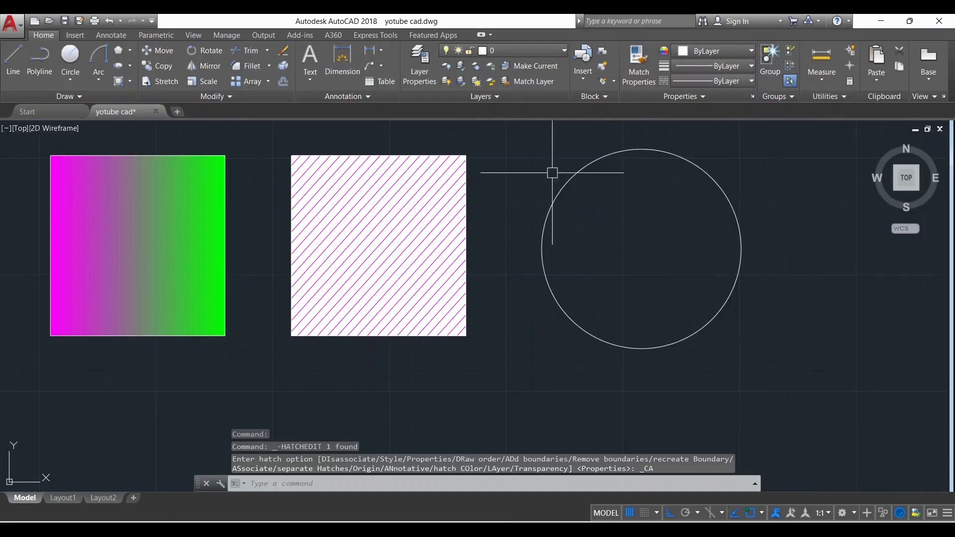
pyautogui.scroll(2, 711, 194)
pyautogui.scroll(-2, 567, 243)
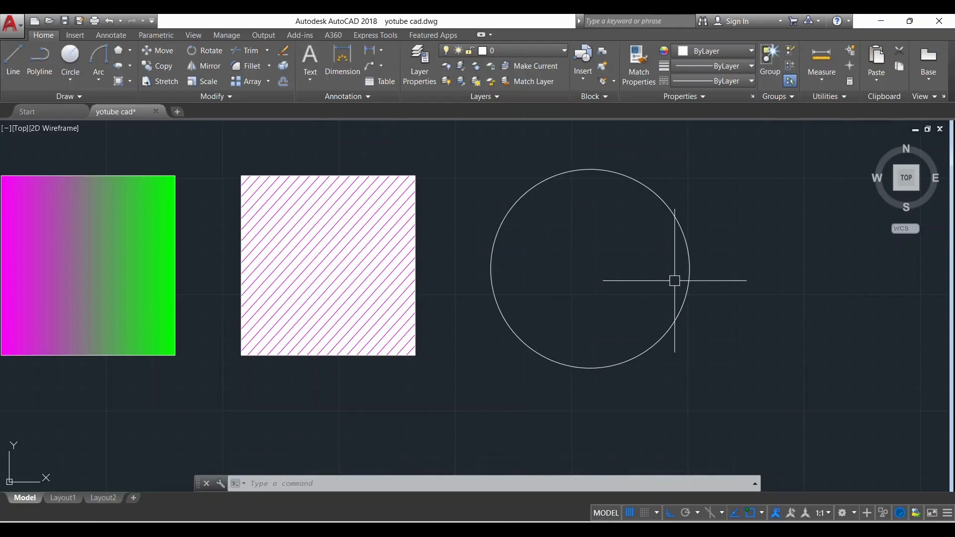
pyautogui.press('Return')
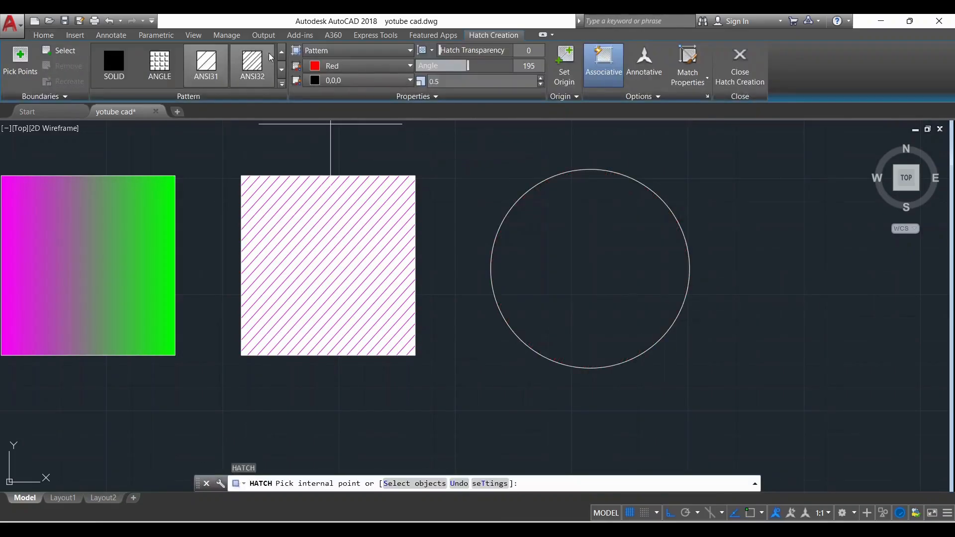
pyautogui.click(282, 85)
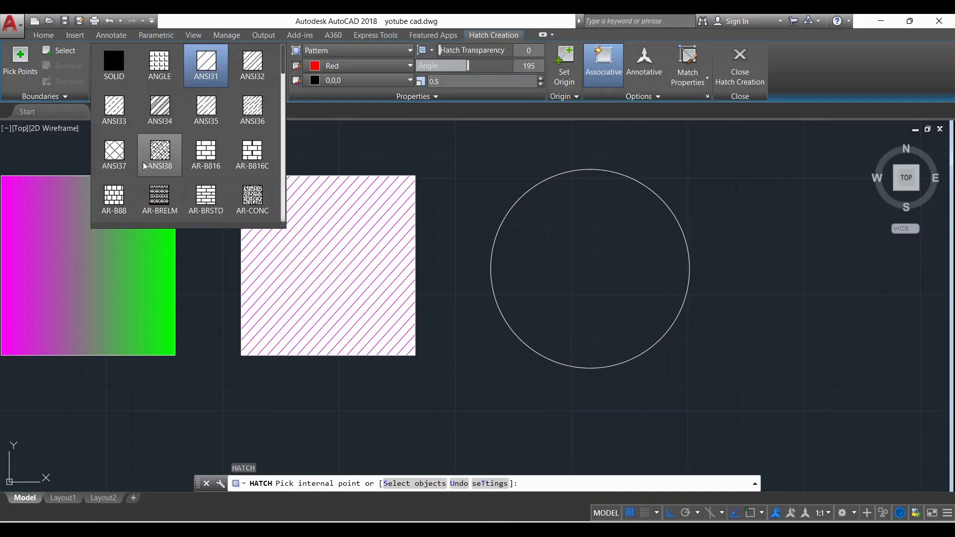
pyautogui.click(116, 150)
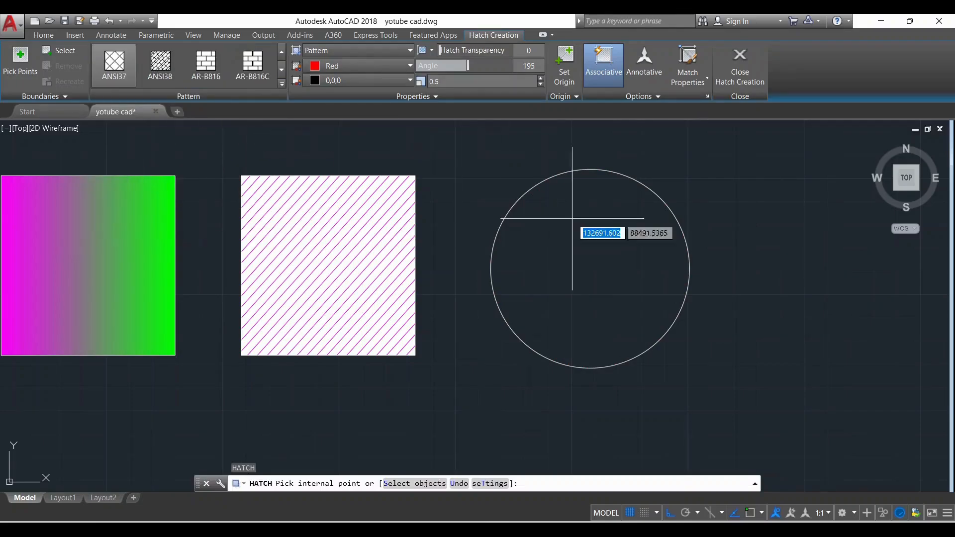
pyautogui.click(590, 258)
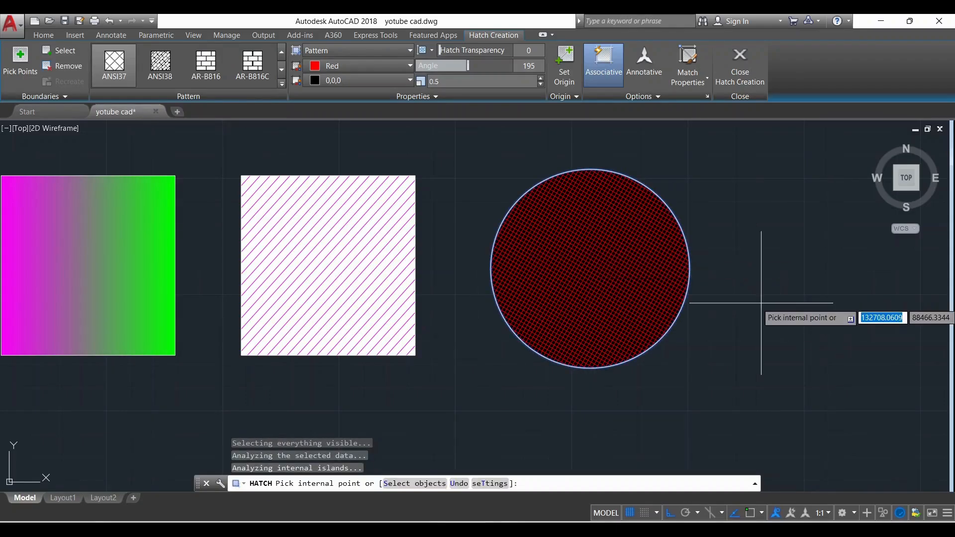
# Set the circle hatch's pattern scale to 2 and its background to index colour 8, and end the hatch command
pyautogui.scroll(2, 657, 250)
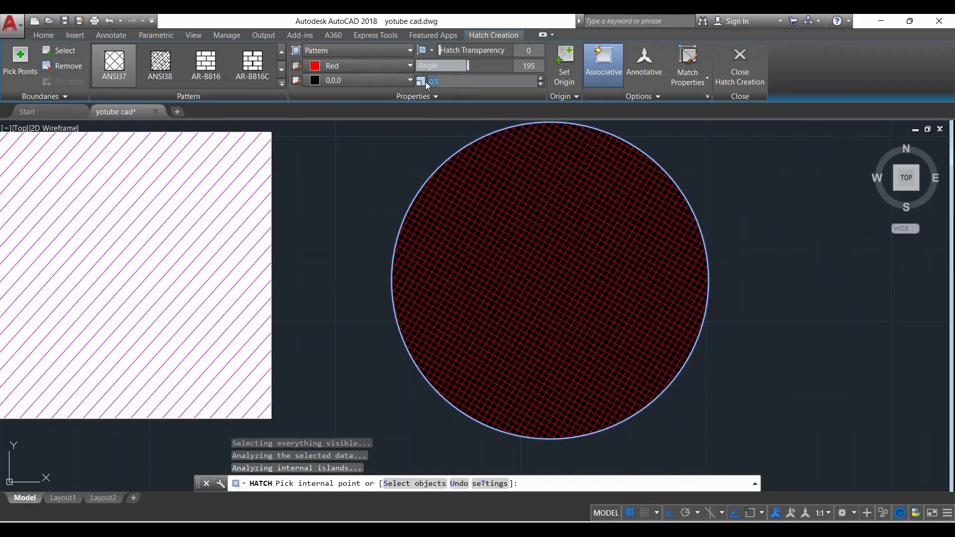
pyautogui.press('Return')
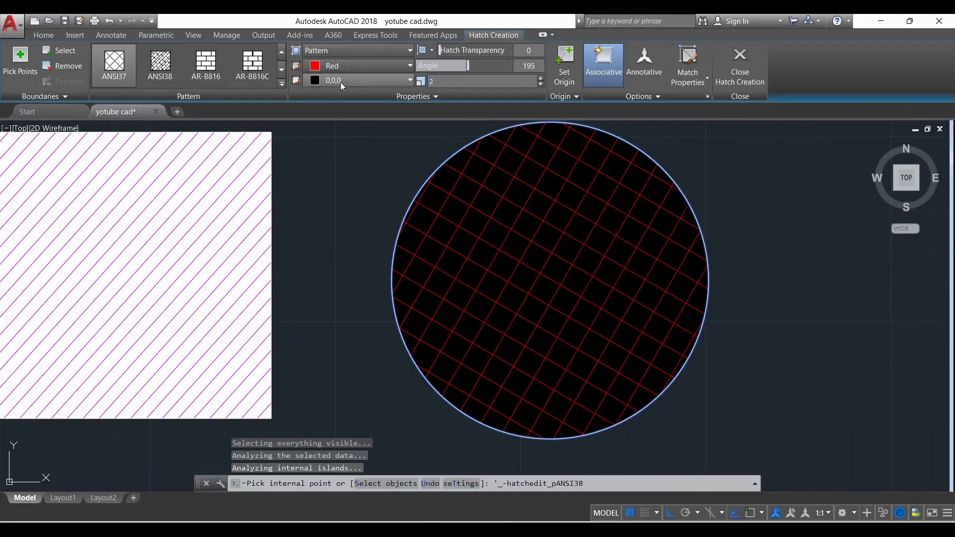
pyautogui.click(363, 80)
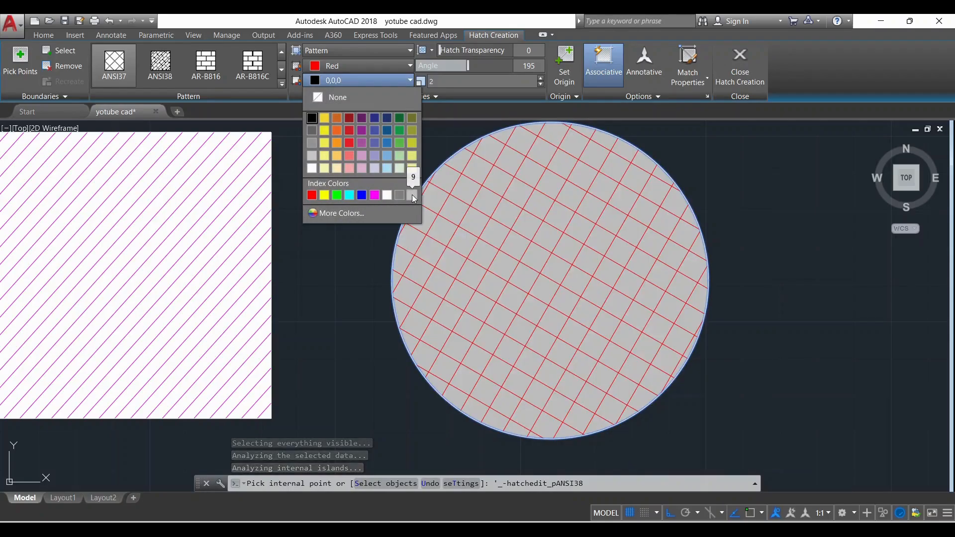
pyautogui.click(400, 195)
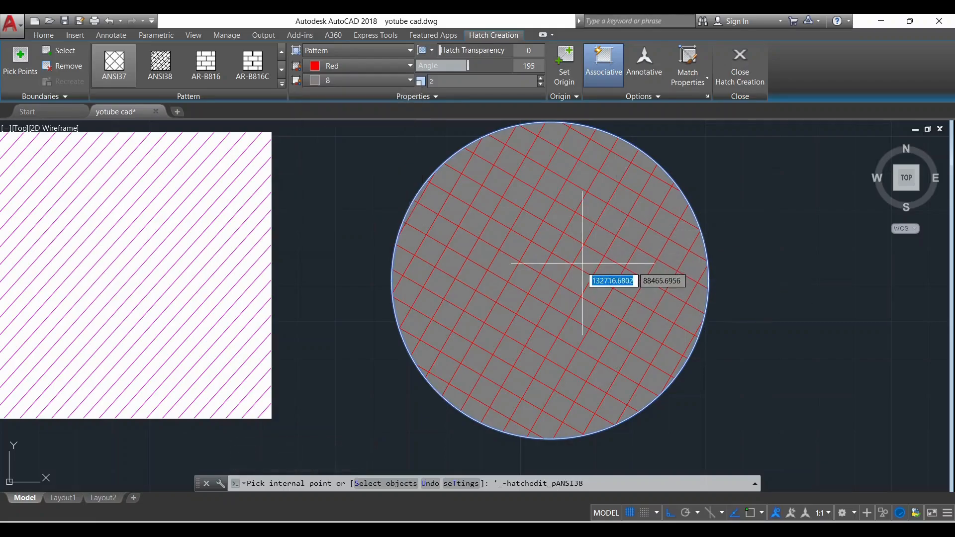
pyautogui.press('Escape')
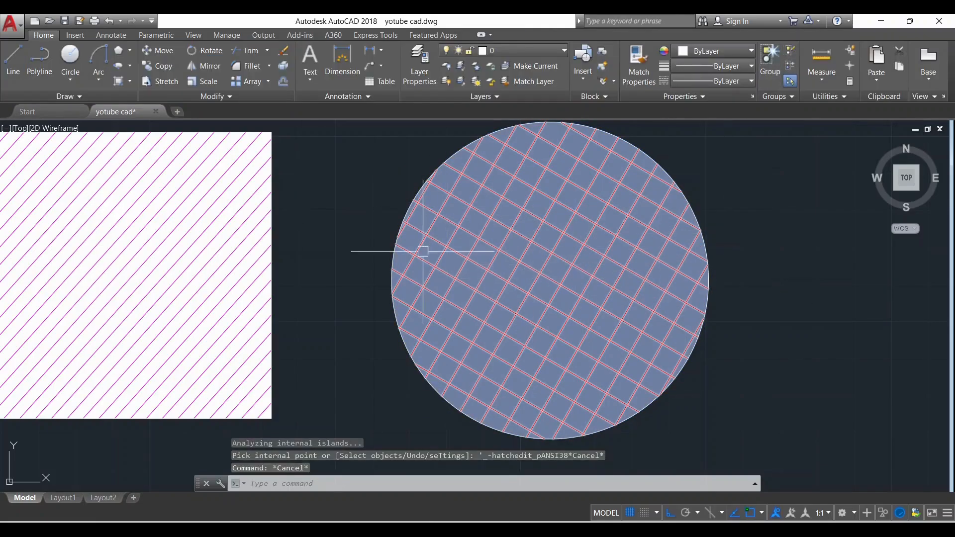
pyautogui.scroll(-3, 423, 251)
pyautogui.scroll(-2, 726, 294)
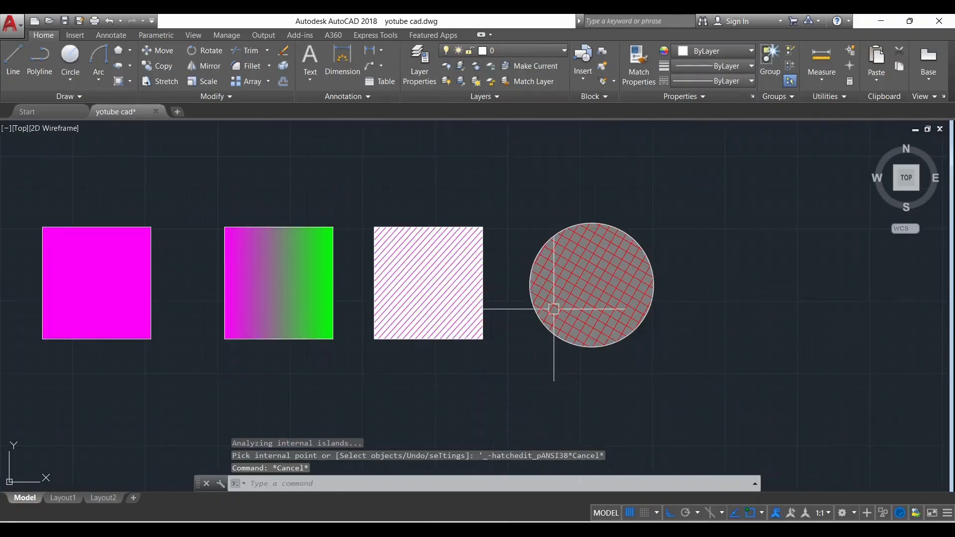
pyautogui.scroll(-1, 324, 369)
pyautogui.moveTo(260, 356); pyautogui.dragTo(393, 329, button='middle')
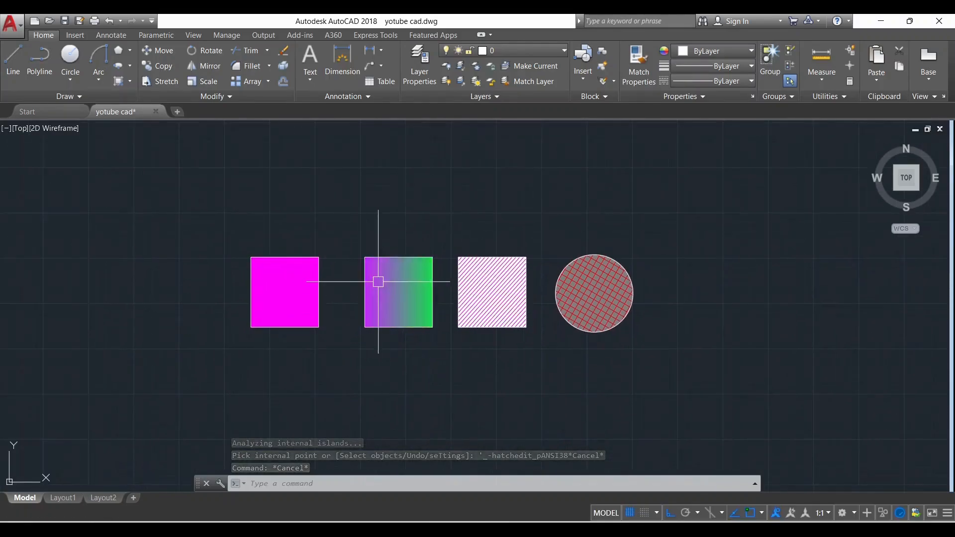
pyautogui.scroll(2, 378, 281)
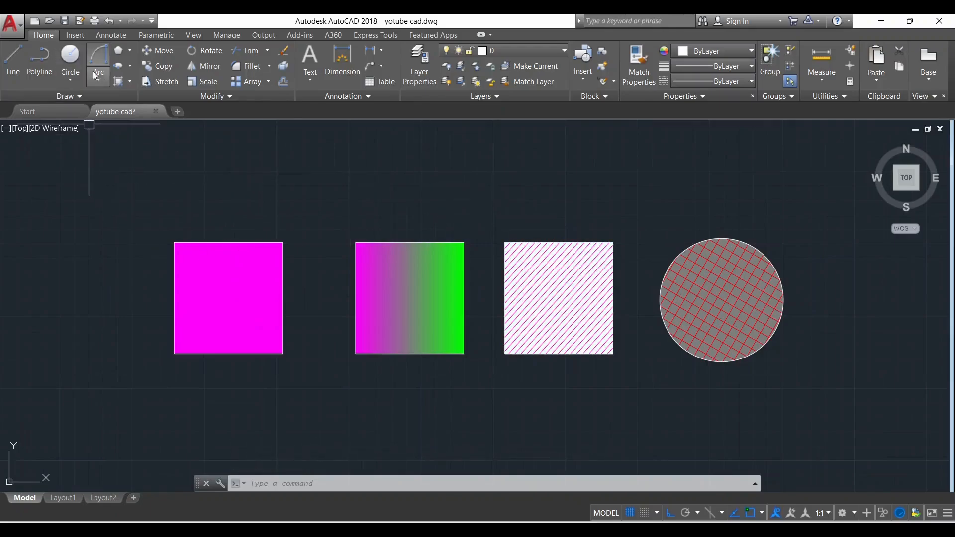
pyautogui.click(129, 51)
pyautogui.click(132, 48)
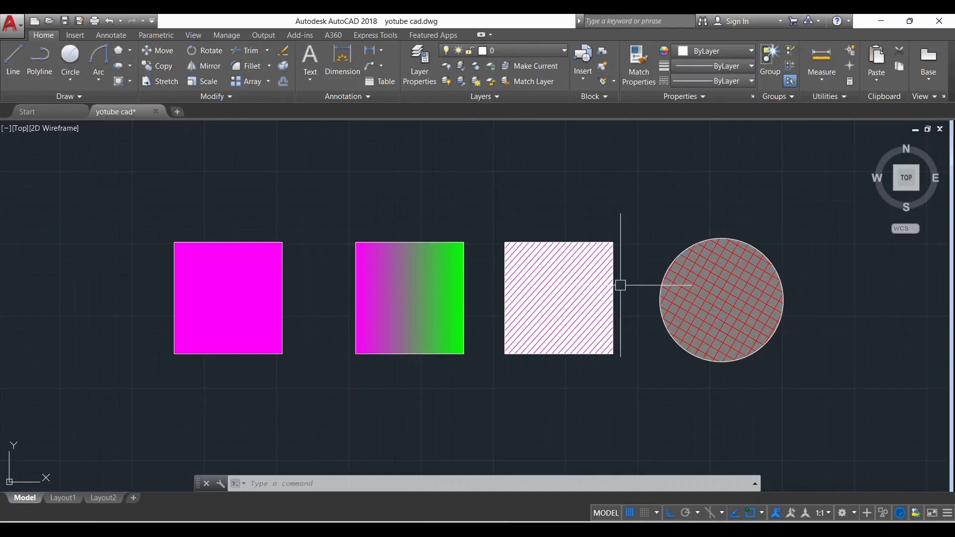
pyautogui.click(664, 299)
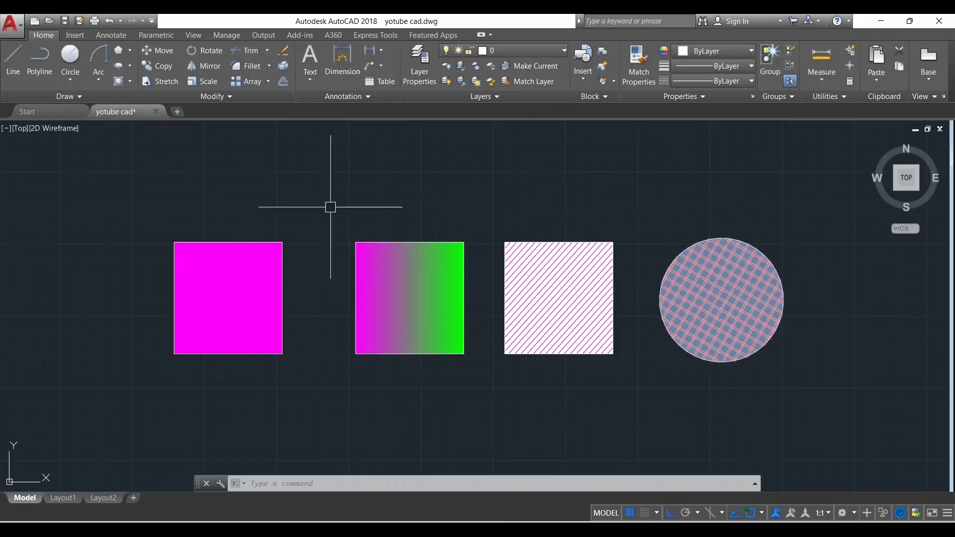
pyautogui.press('Escape')
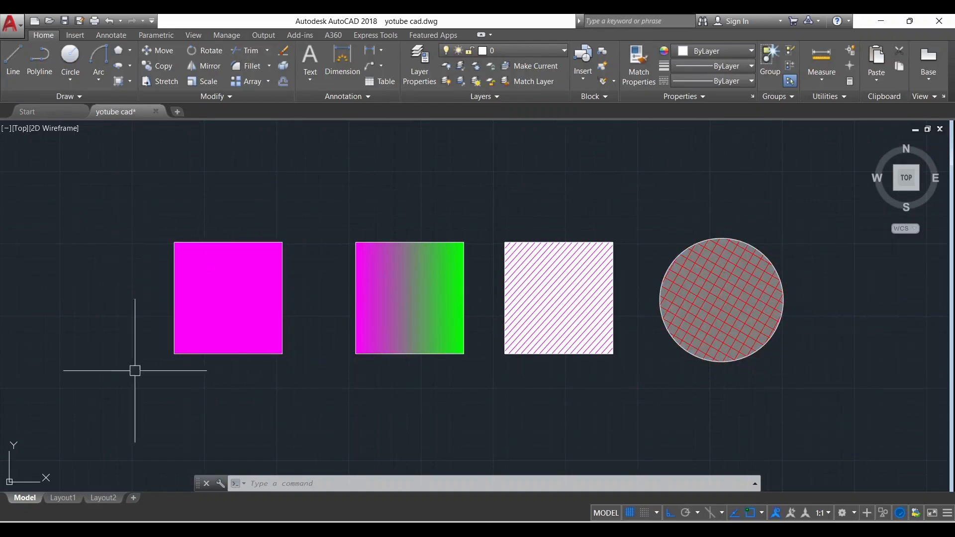